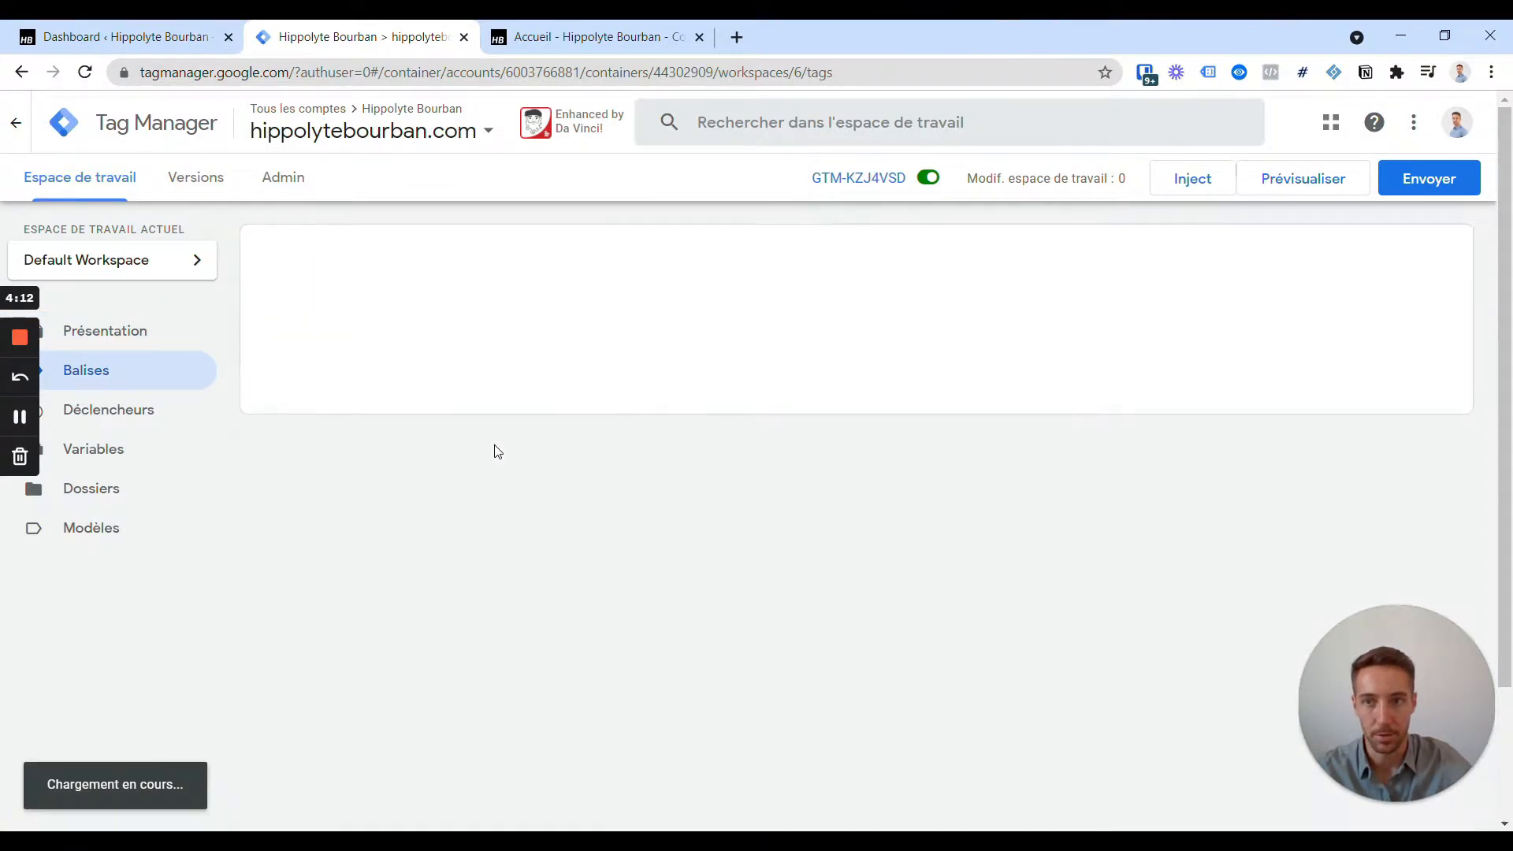
View the container's overview, then switch to WordPress and open the page for adding plugins.
{"action": "left_click", "coordinate": [126, 328]}
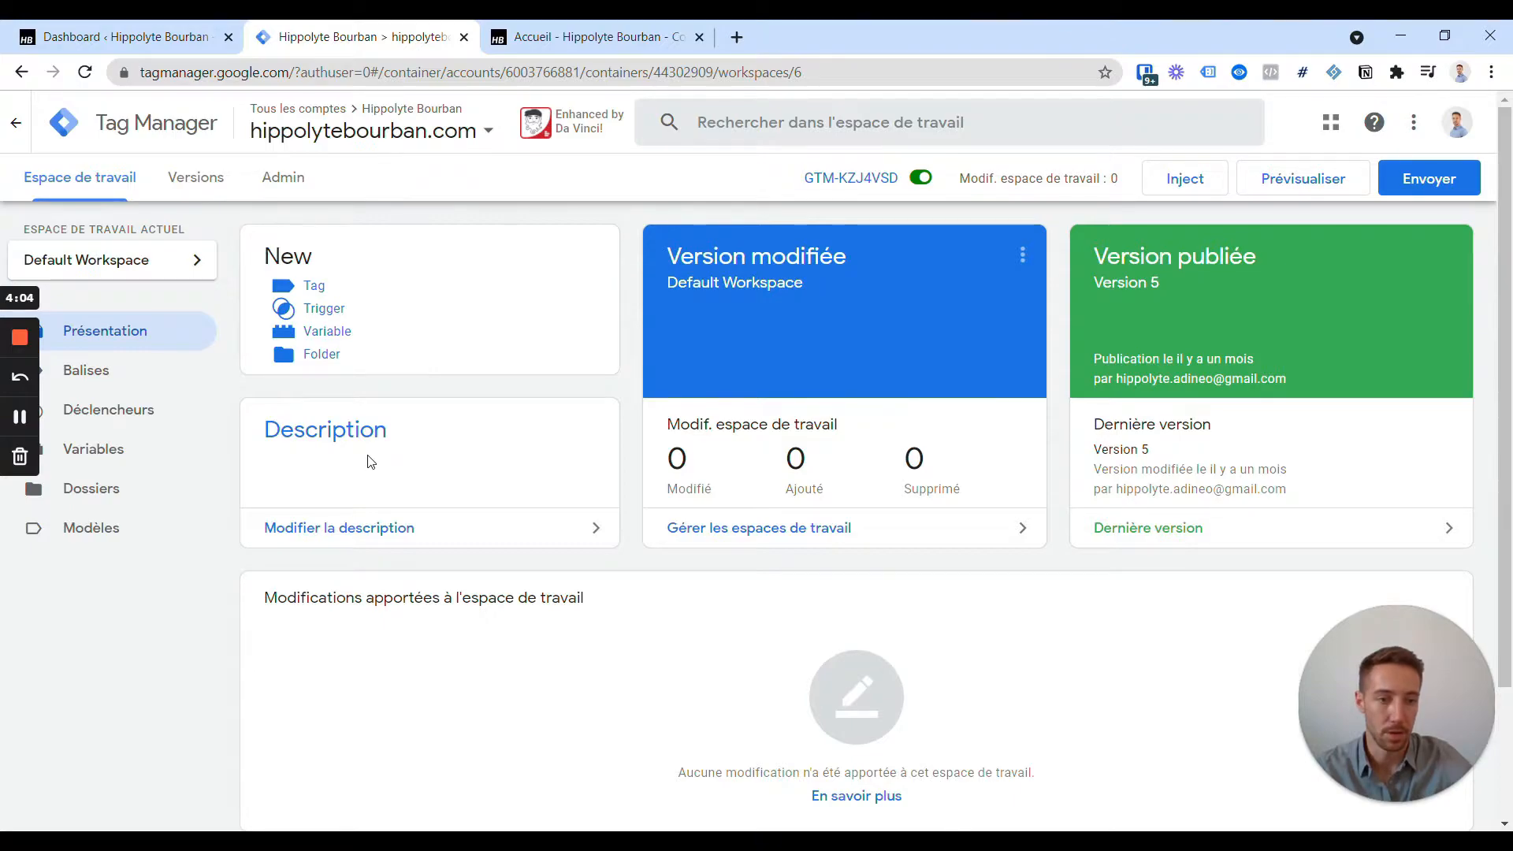
{"action": "left_click", "coordinate": [85, 38]}
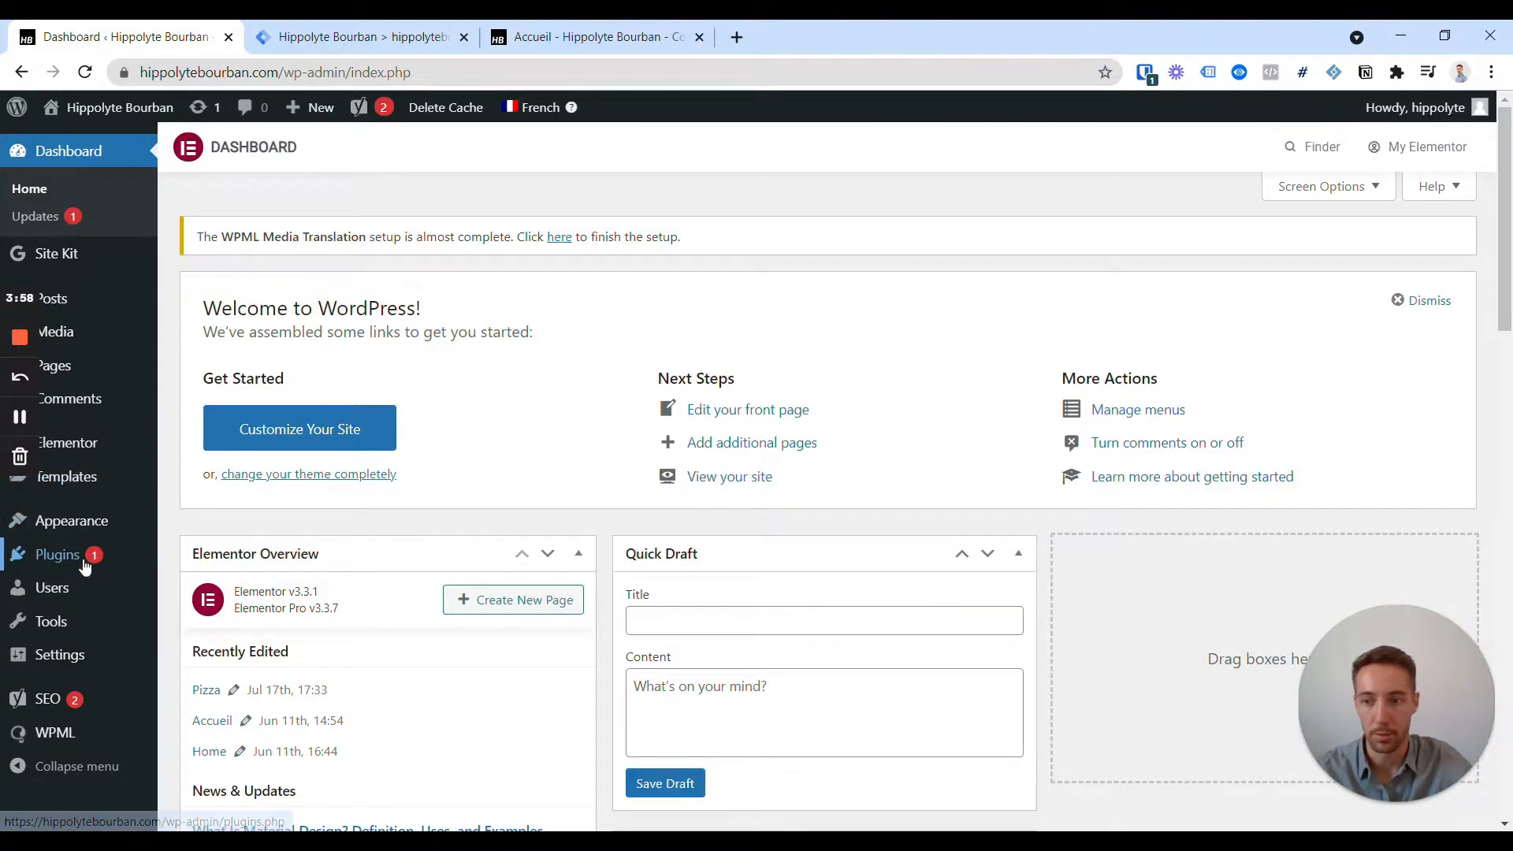
{"action": "mouse_move", "coordinate": [80, 565]}
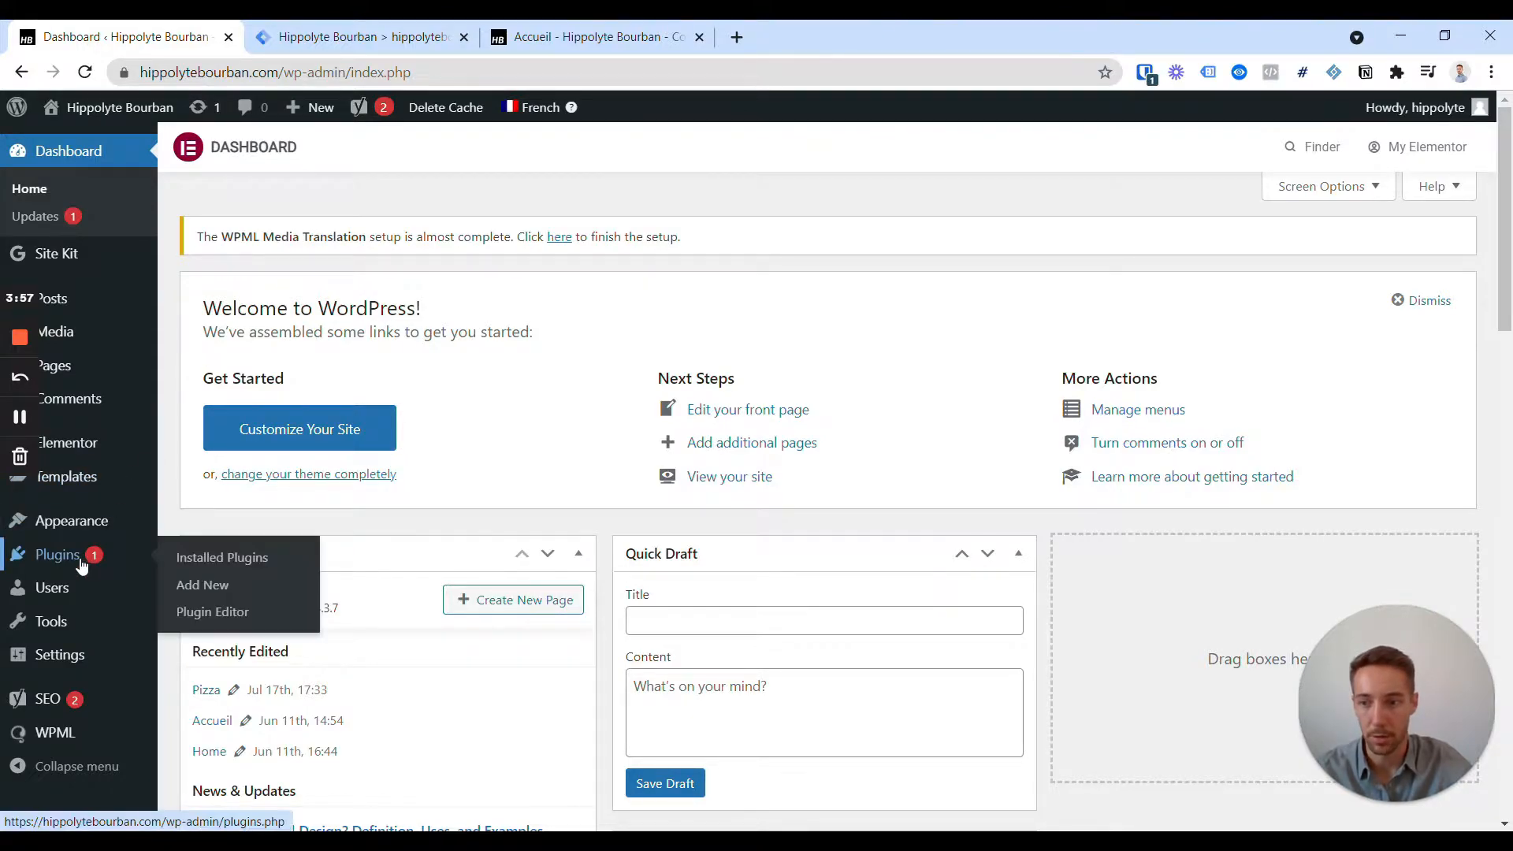
{"action": "left_click", "coordinate": [242, 559]}
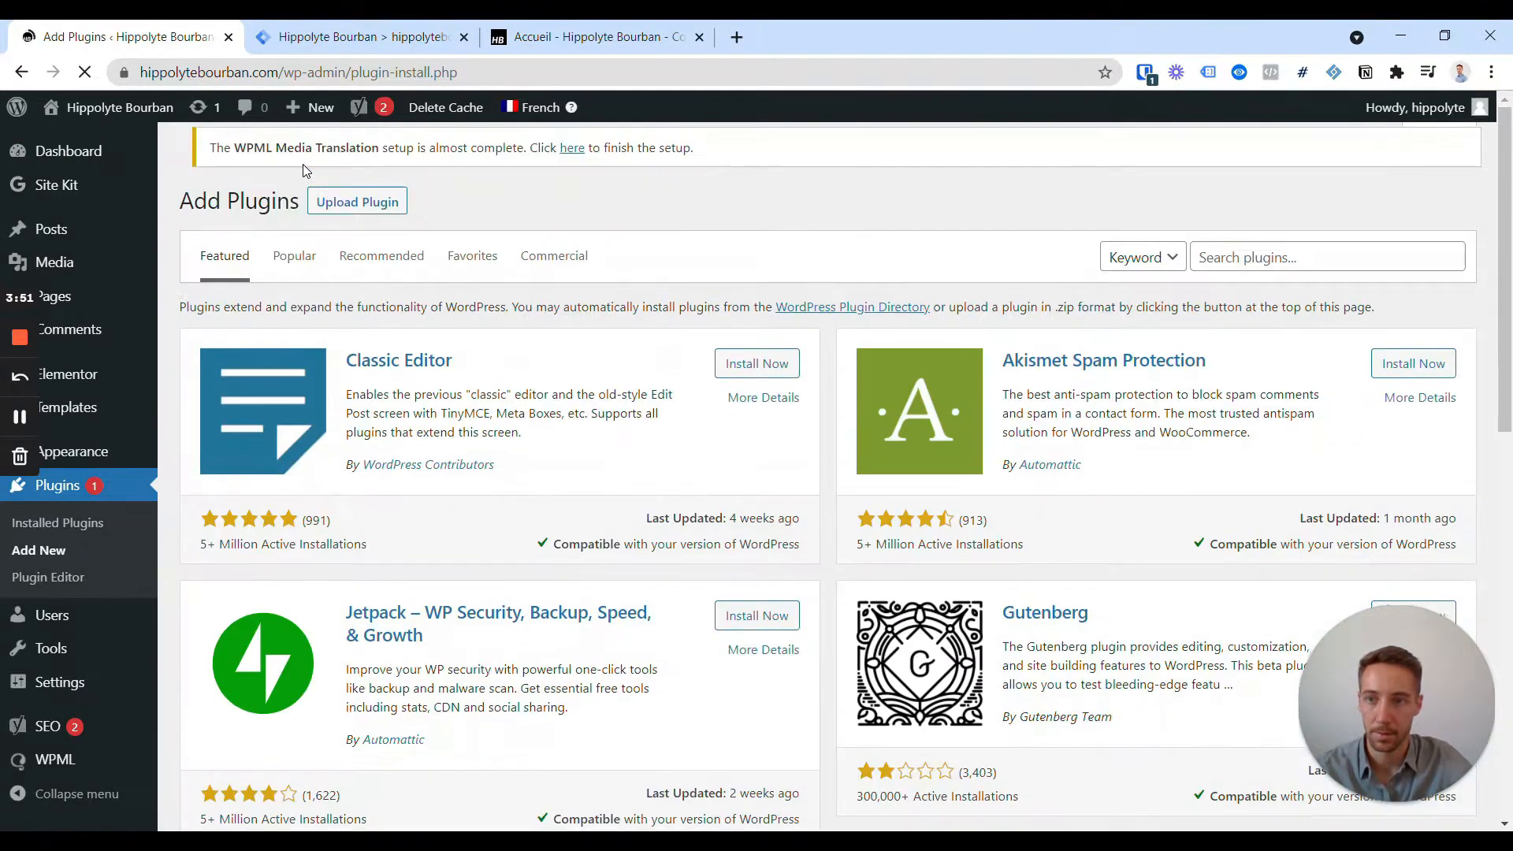
Search the plugin directory for "site kit" and update the Site Kit by Google plugin.
{"action": "left_click", "coordinate": [1200, 260]}
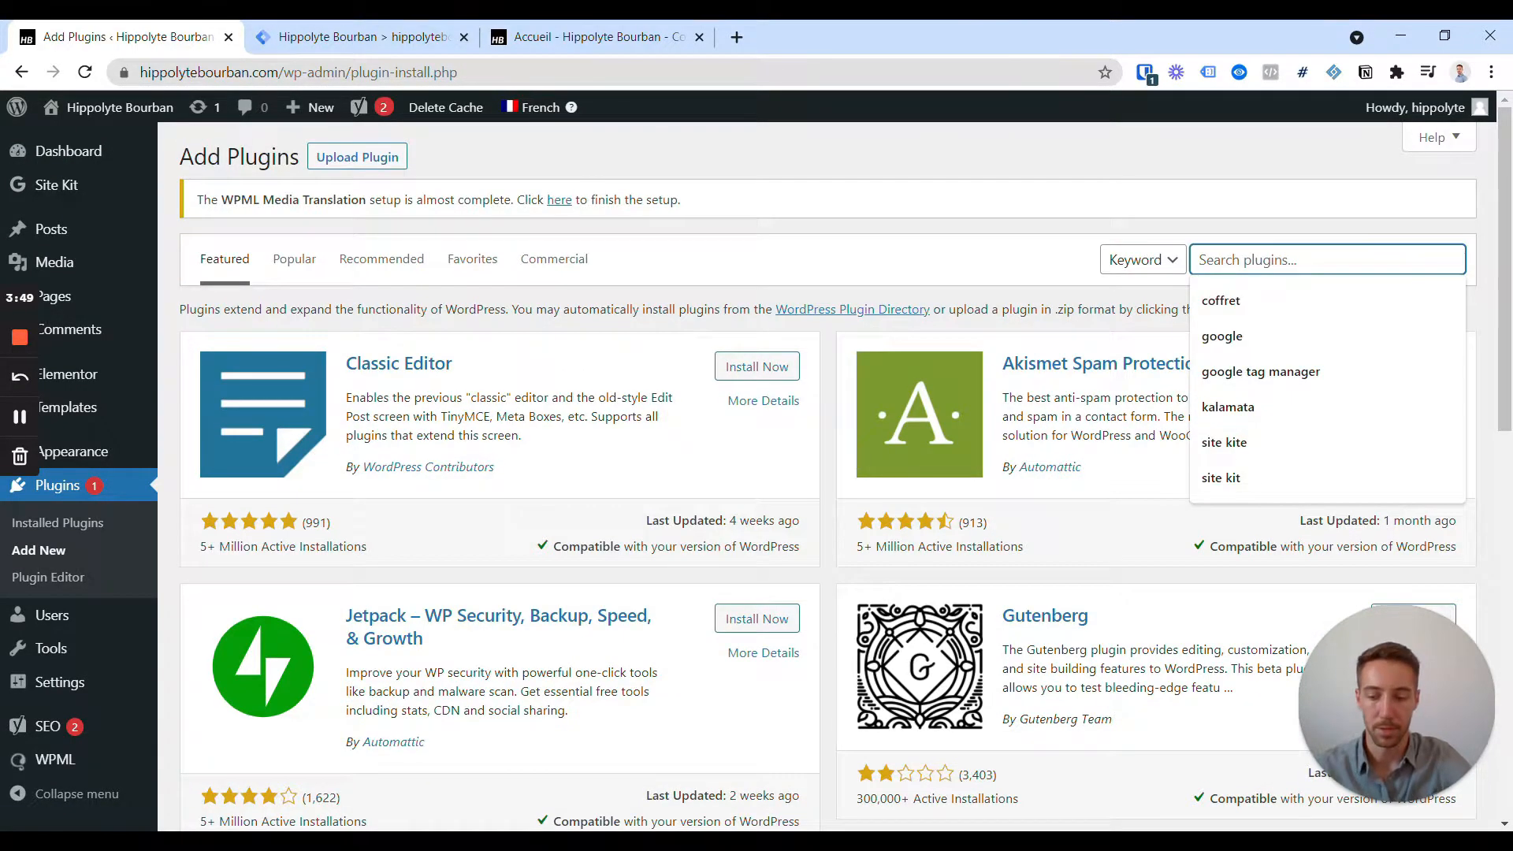
{"action": "type", "text": "site kit"}
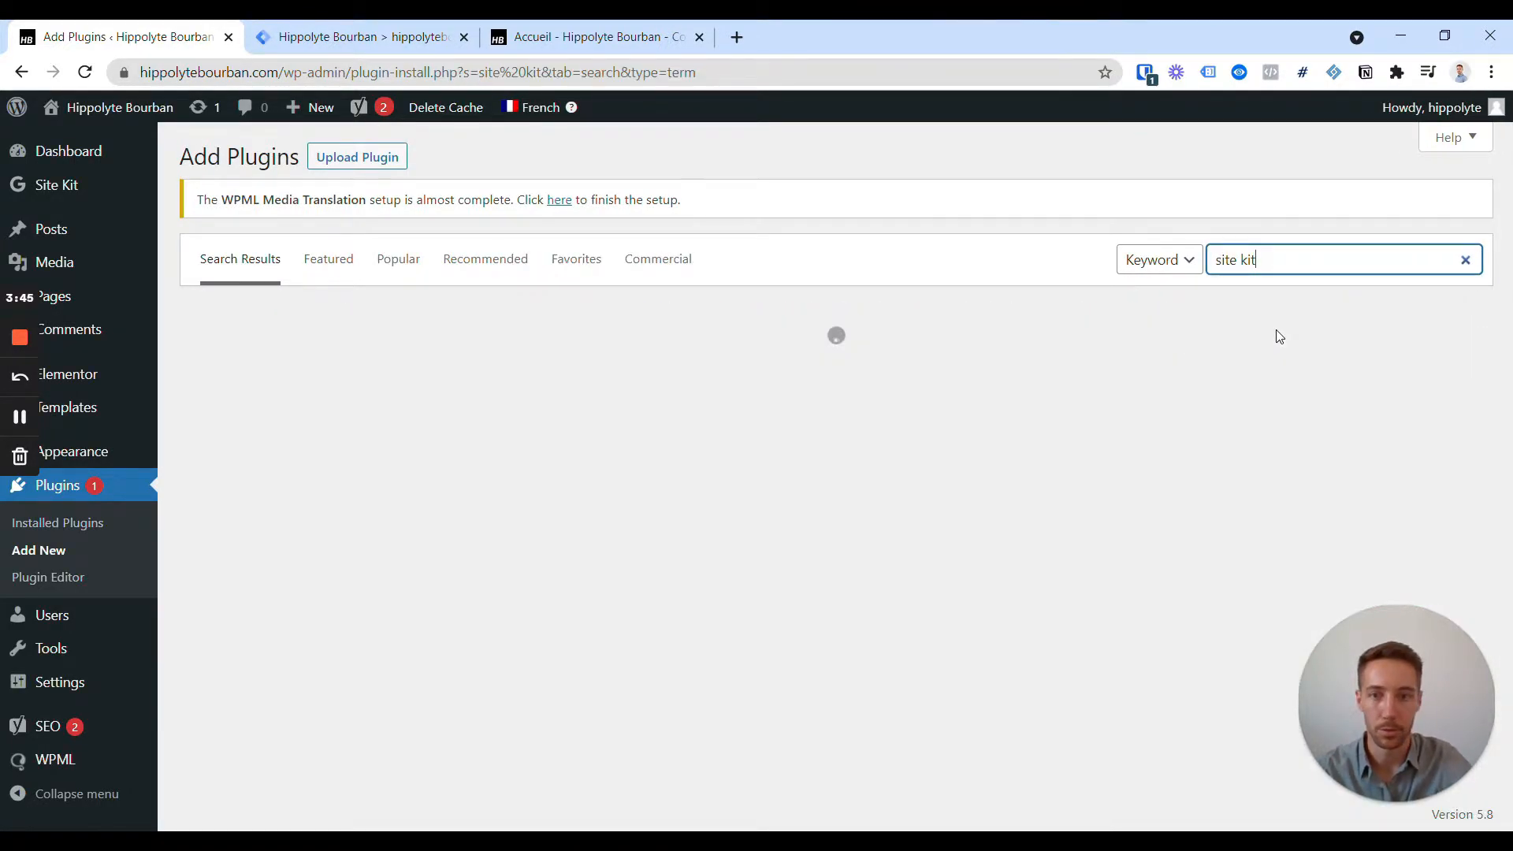
{"action": "left_click", "coordinate": [753, 372]}
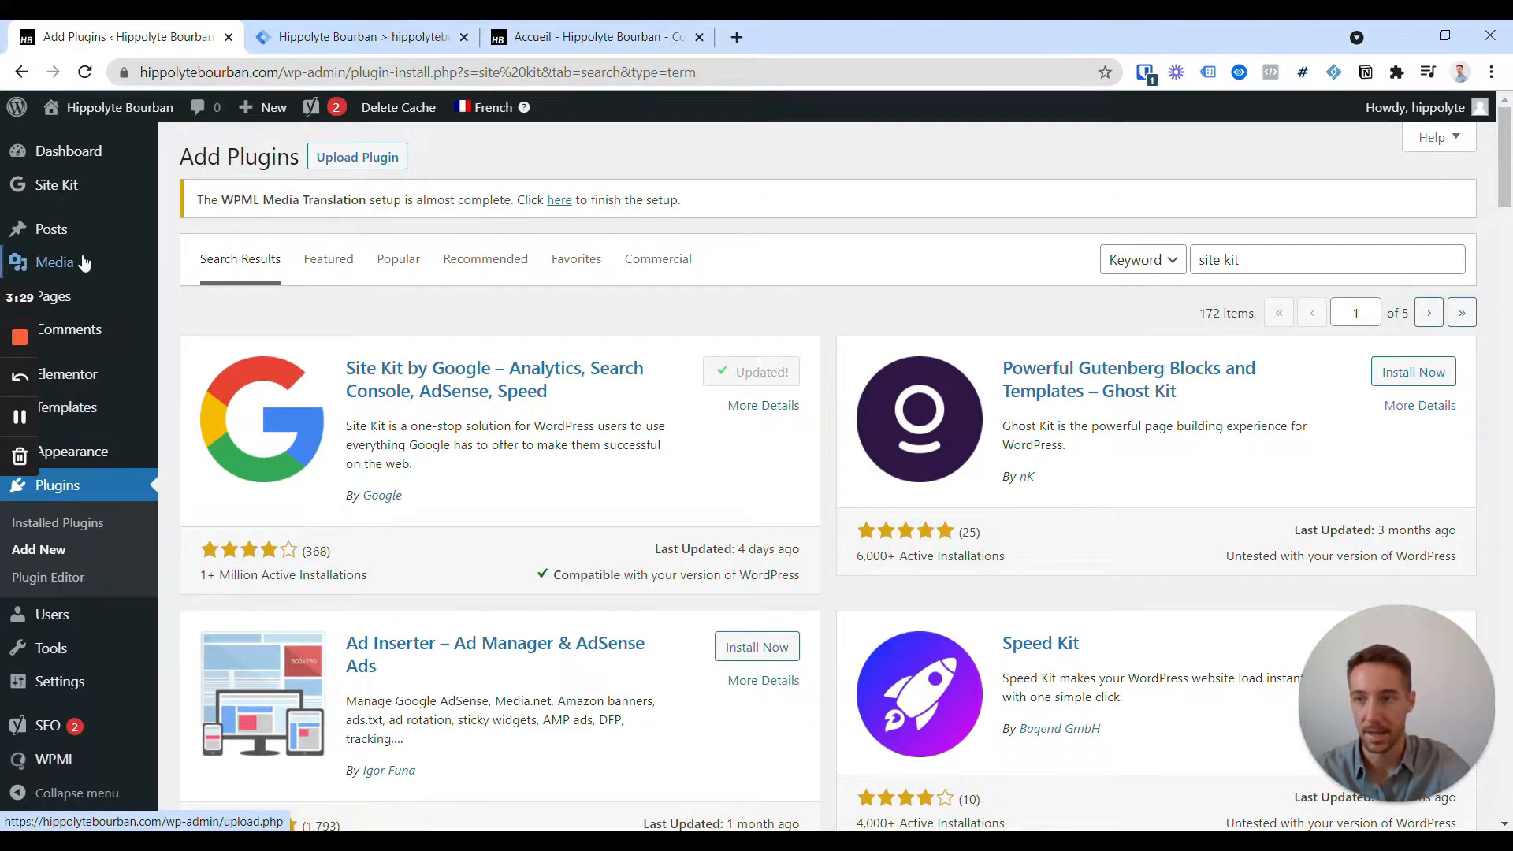
Start the Site Kit setup from its dashboard and sign in with the site owner's Google account.
{"action": "mouse_move", "coordinate": [71, 197]}
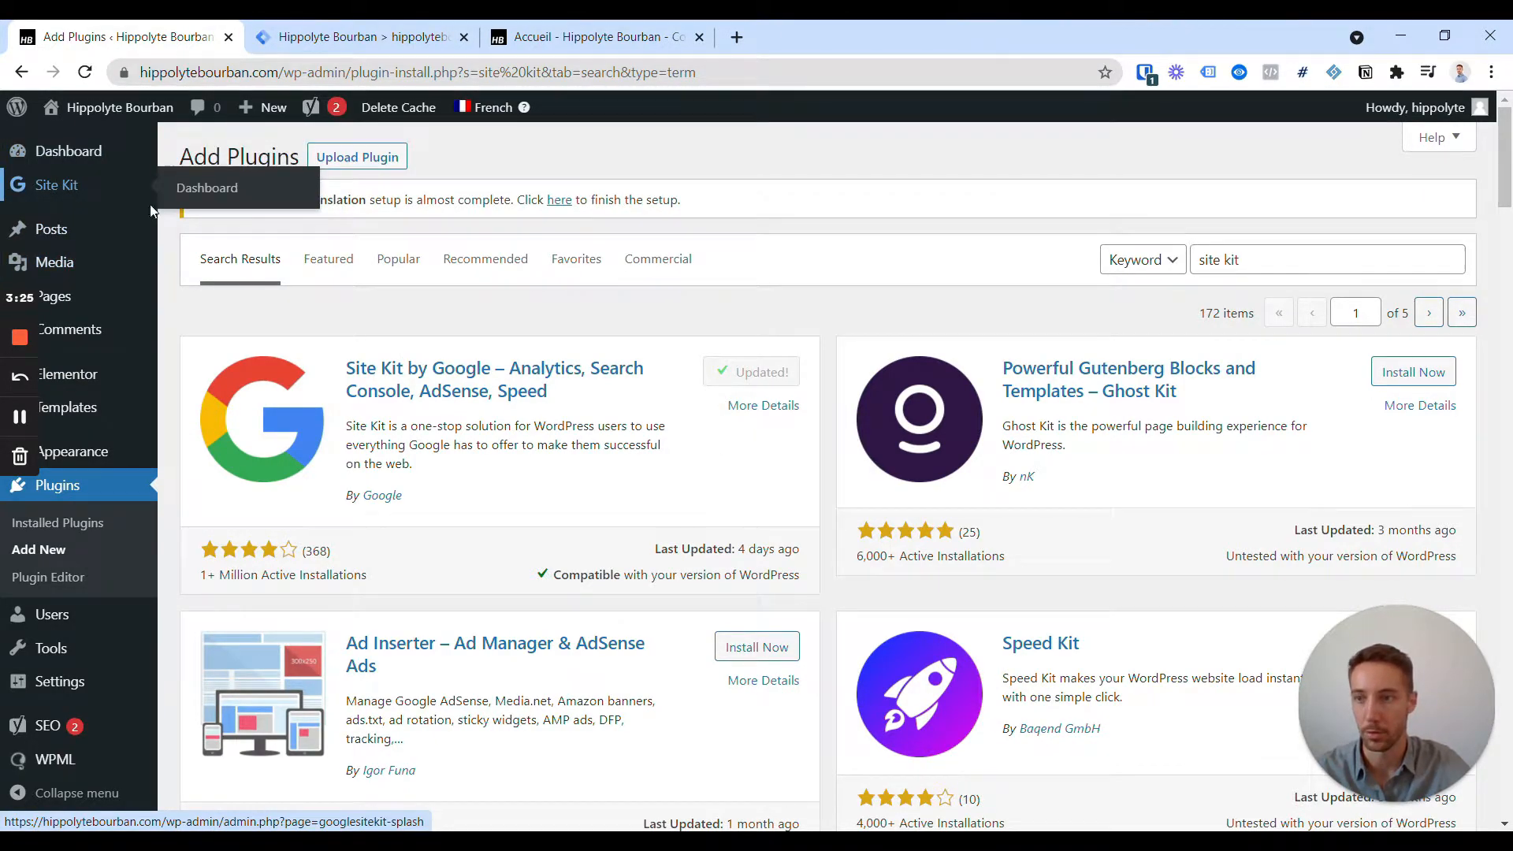
{"action": "left_click", "coordinate": [209, 189]}
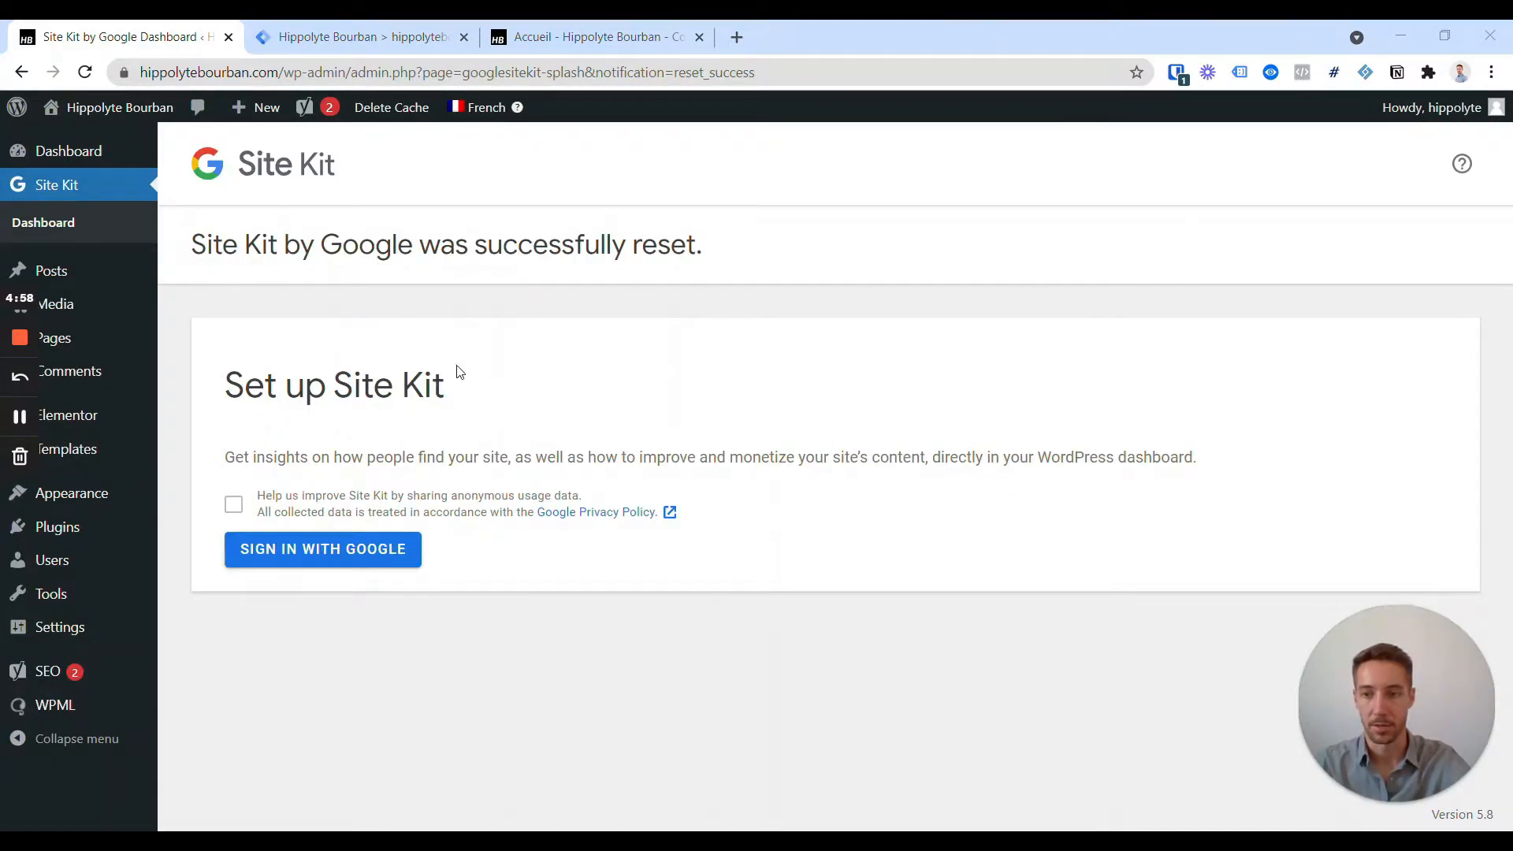
{"action": "left_click", "coordinate": [322, 555]}
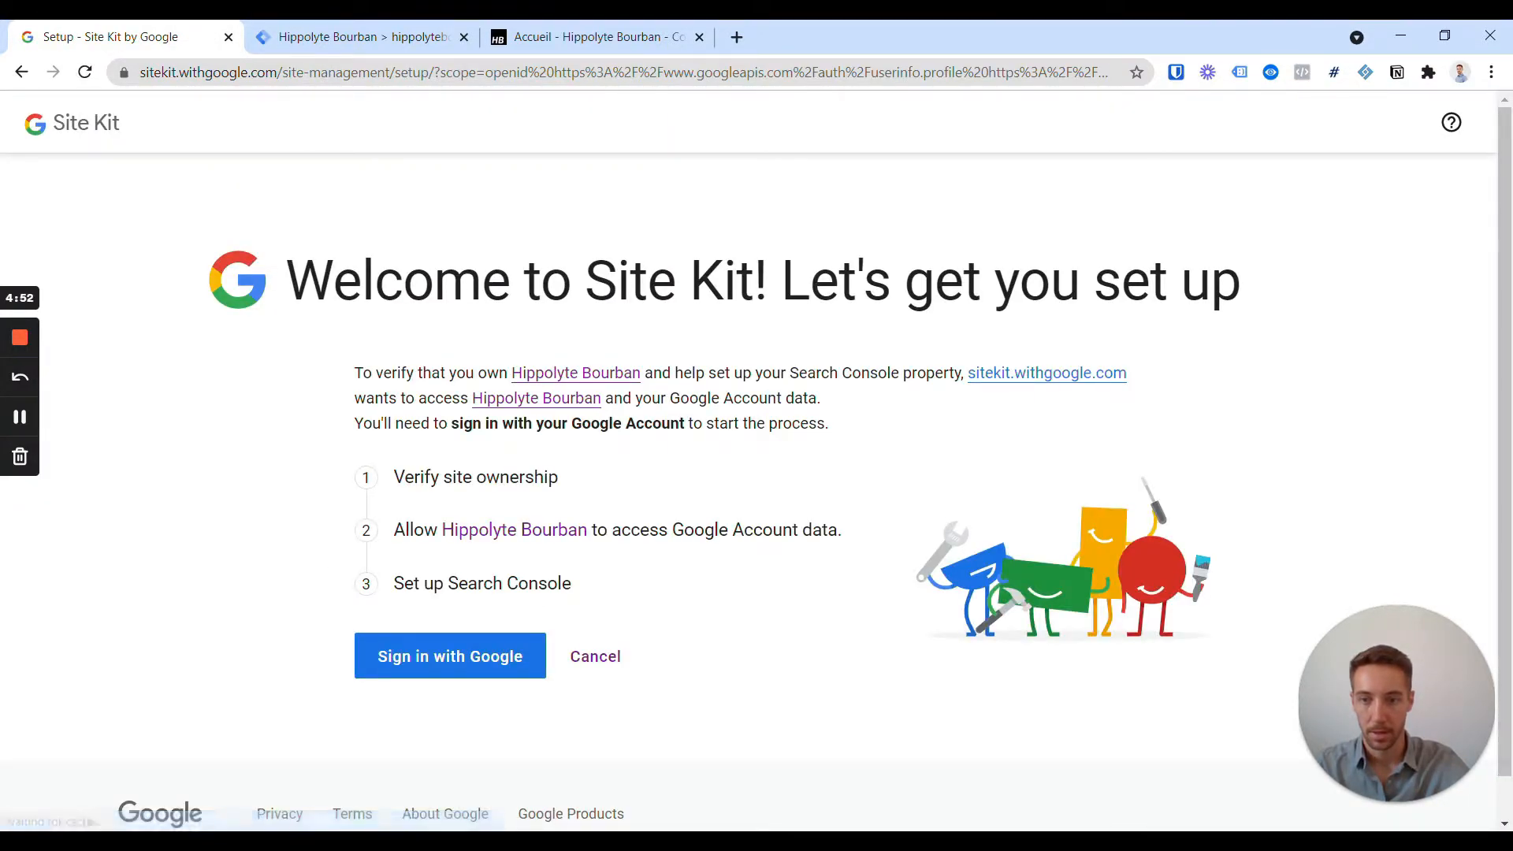
{"action": "left_click", "coordinate": [455, 669]}
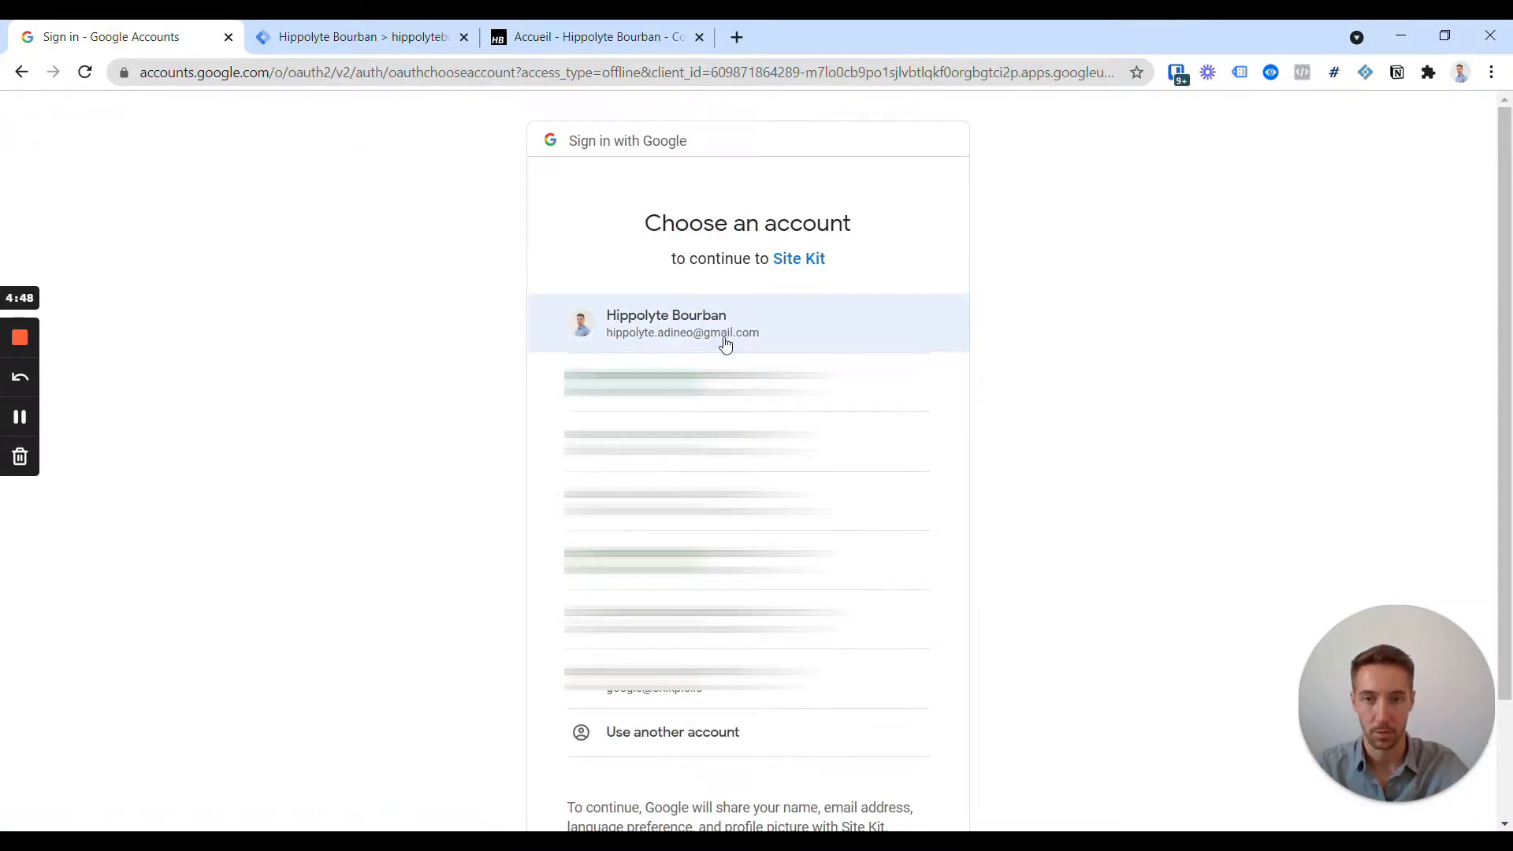
{"action": "left_click", "coordinate": [706, 329]}
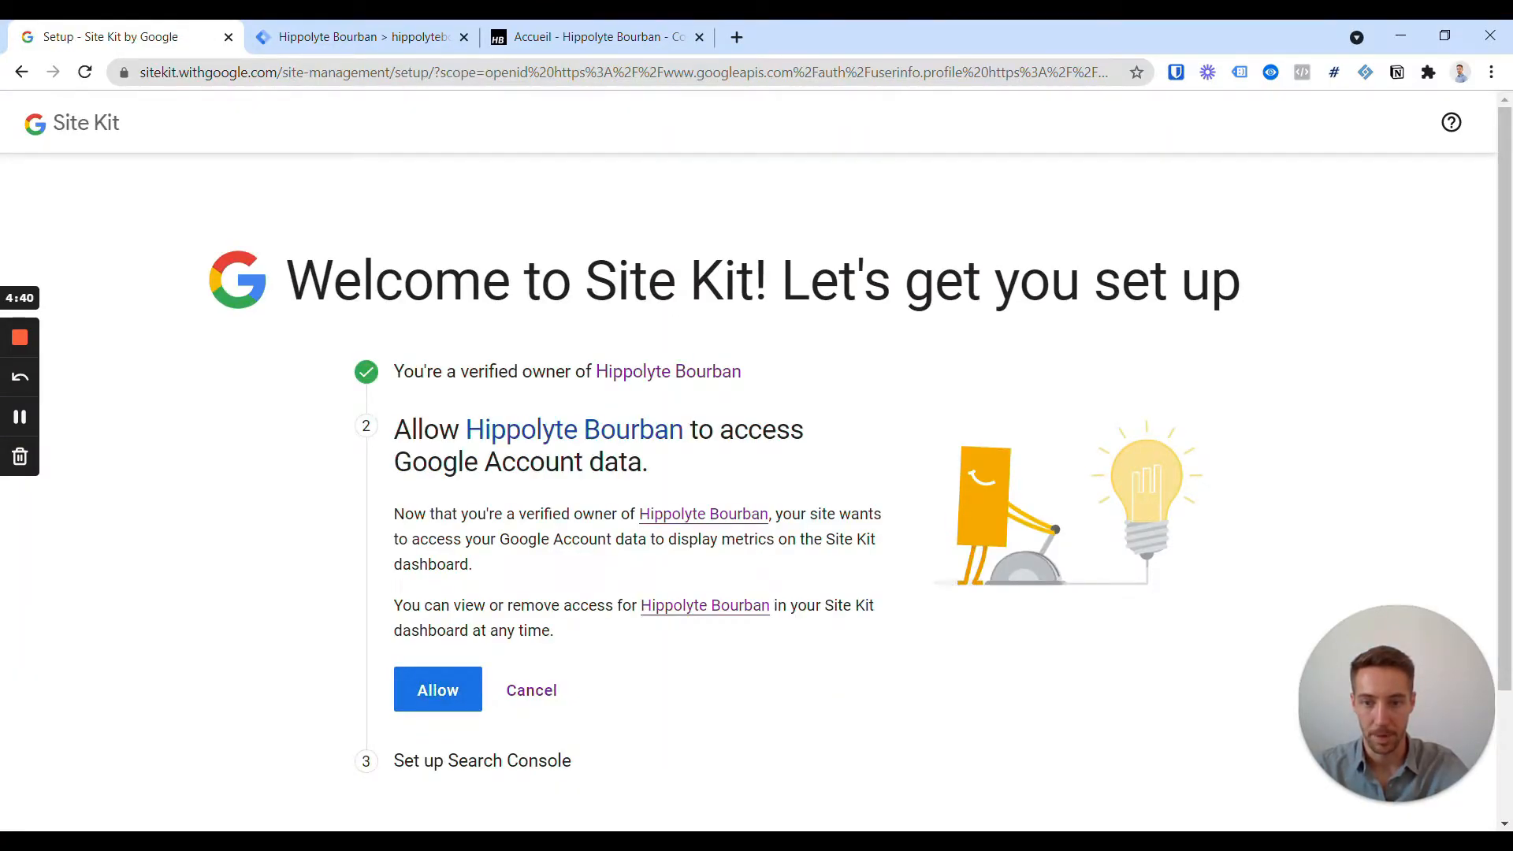
Allow the site to access Google Account data and continue to the Site Kit dashboard.
{"action": "left_click", "coordinate": [451, 692]}
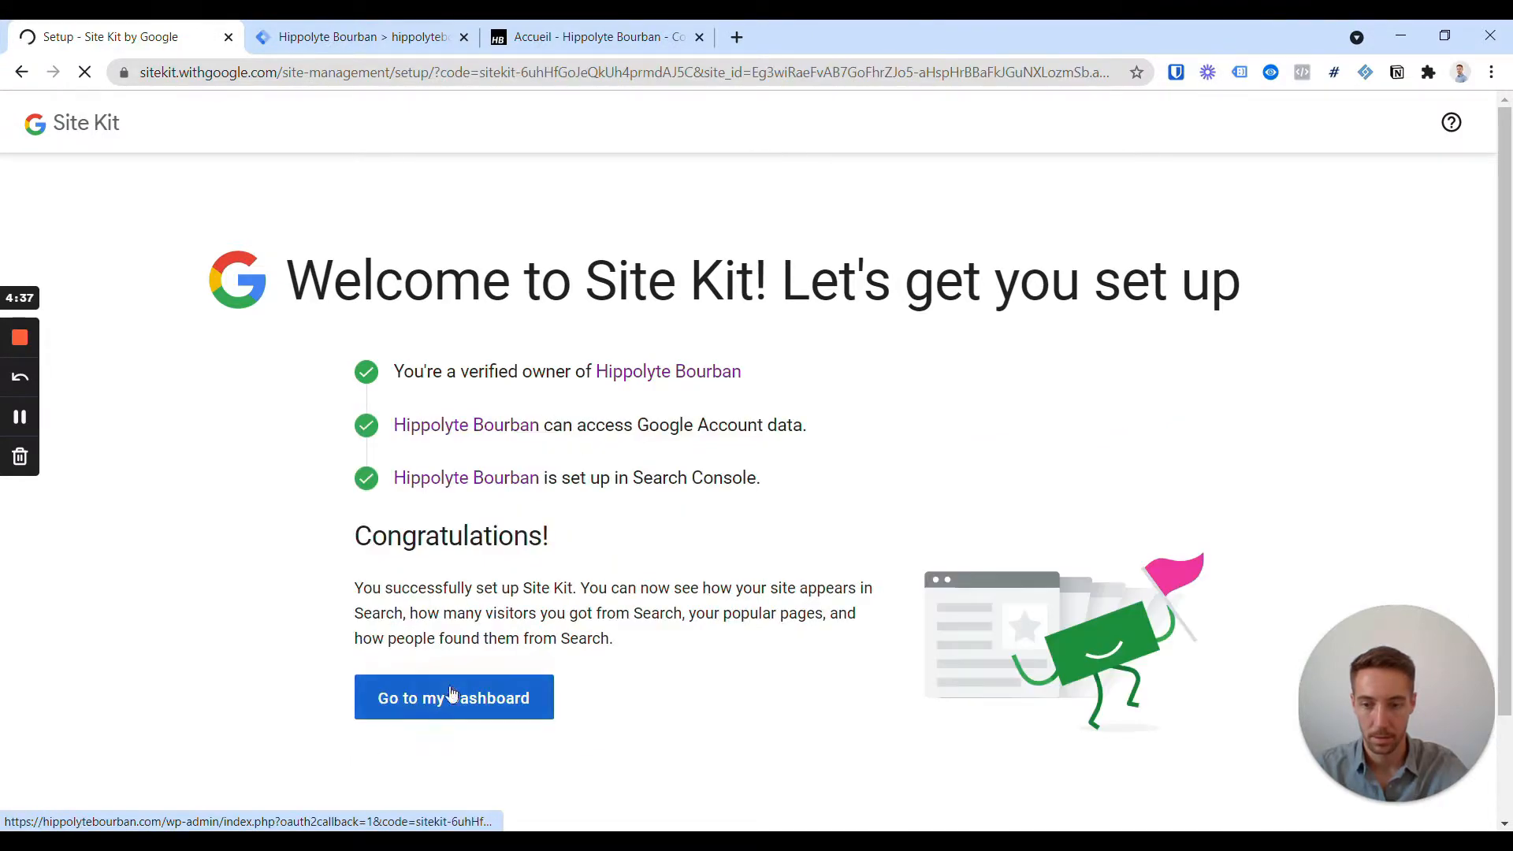
{"action": "scroll", "coordinate": [658, 351], "scroll_direction": "down", "scroll_amount": 2}
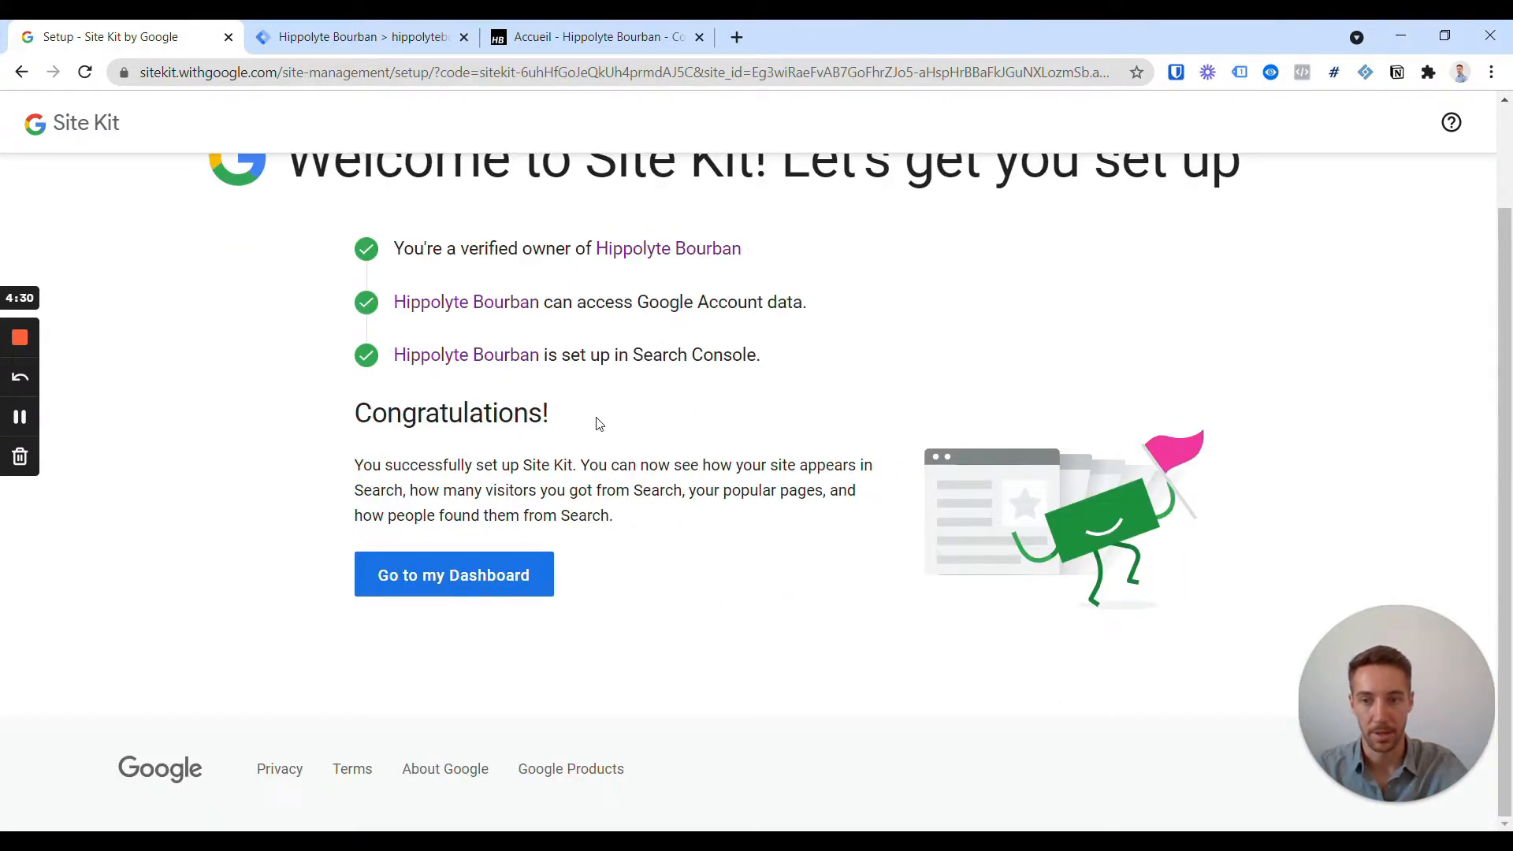
{"action": "scroll", "coordinate": [580, 418], "scroll_direction": "up", "scroll_amount": 2}
{"action": "left_click", "coordinate": [464, 697]}
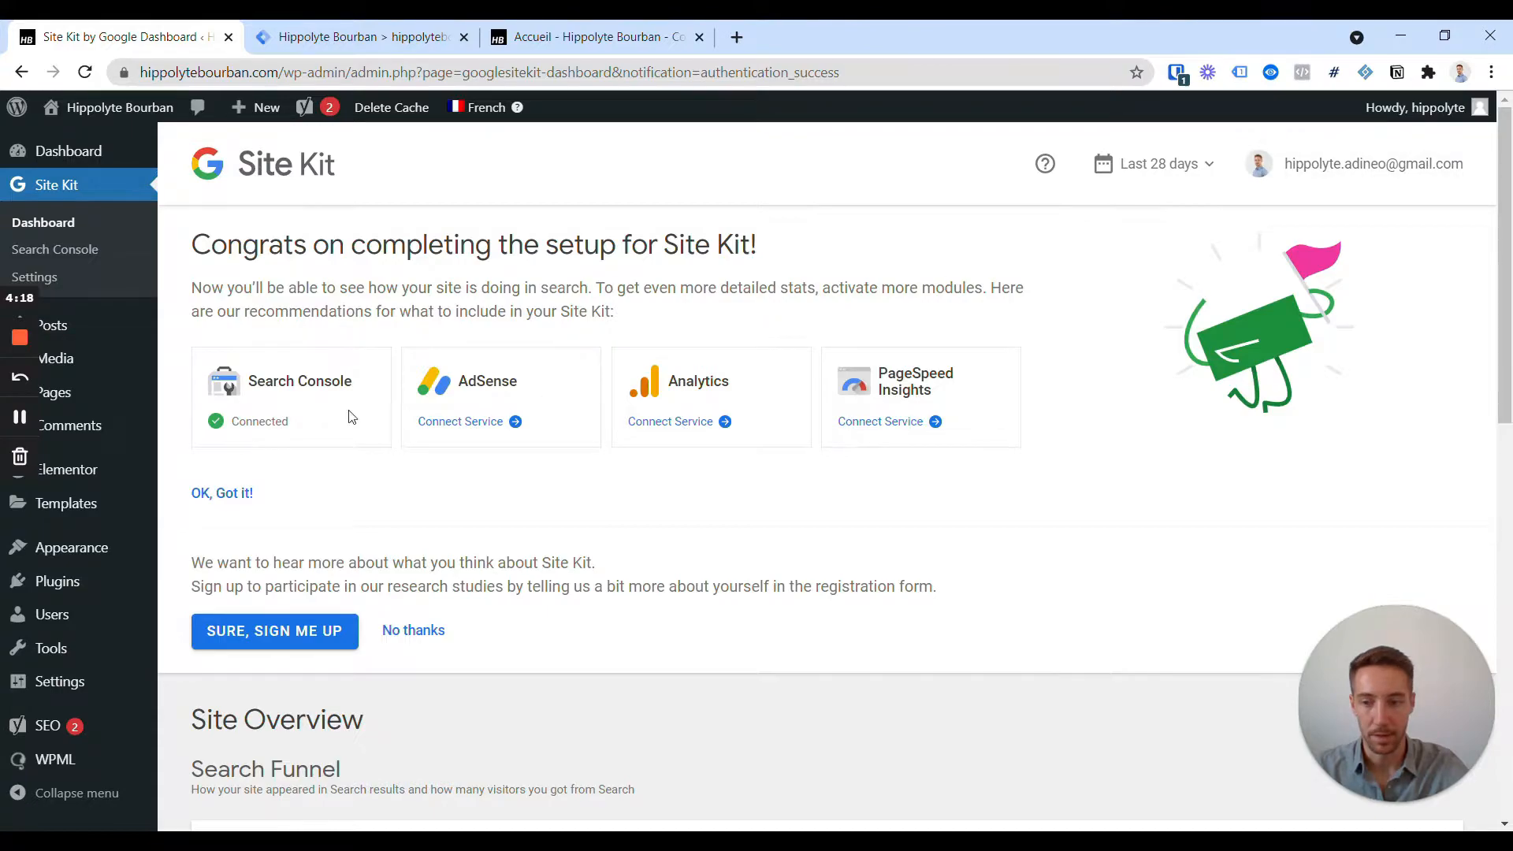
Find Tag Manager among the additional services in the Site Kit settings and start its setup.
{"action": "left_click", "coordinate": [55, 279]}
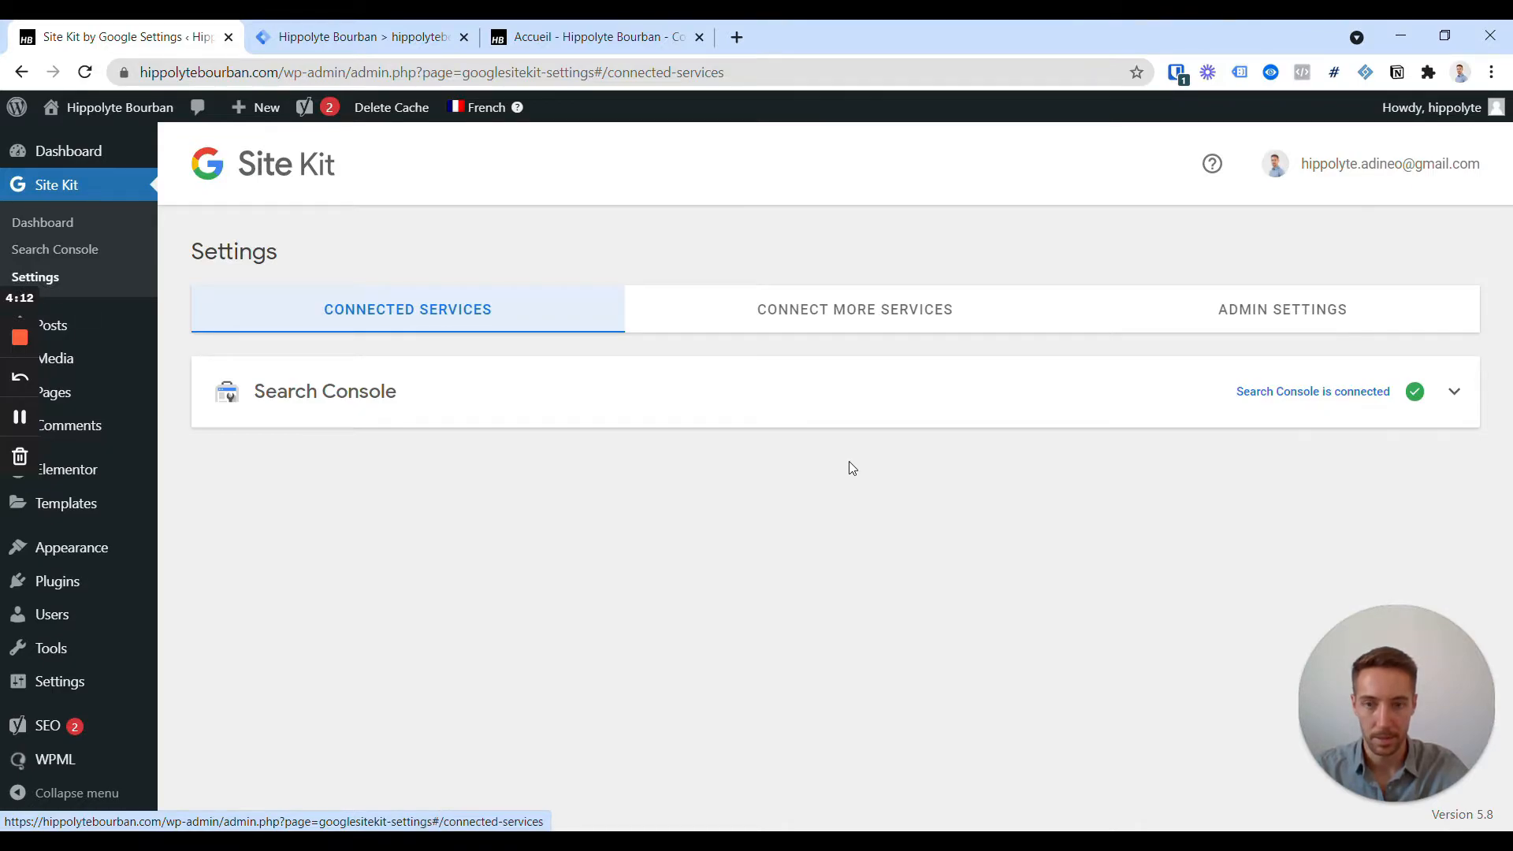
{"action": "left_click", "coordinate": [971, 317]}
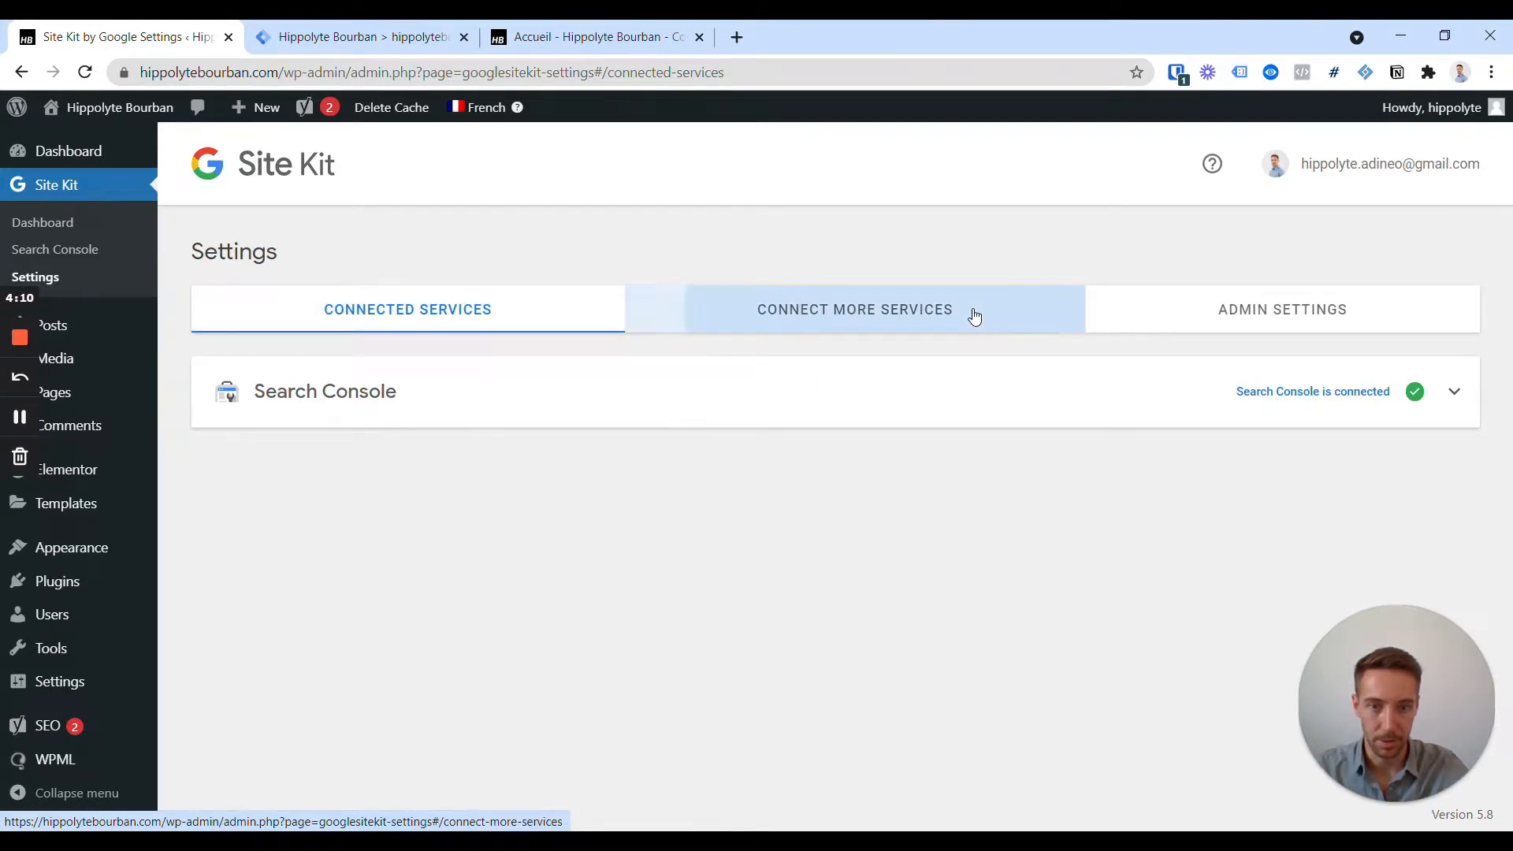
{"action": "scroll", "coordinate": [973, 347], "scroll_direction": "down", "scroll_amount": 1}
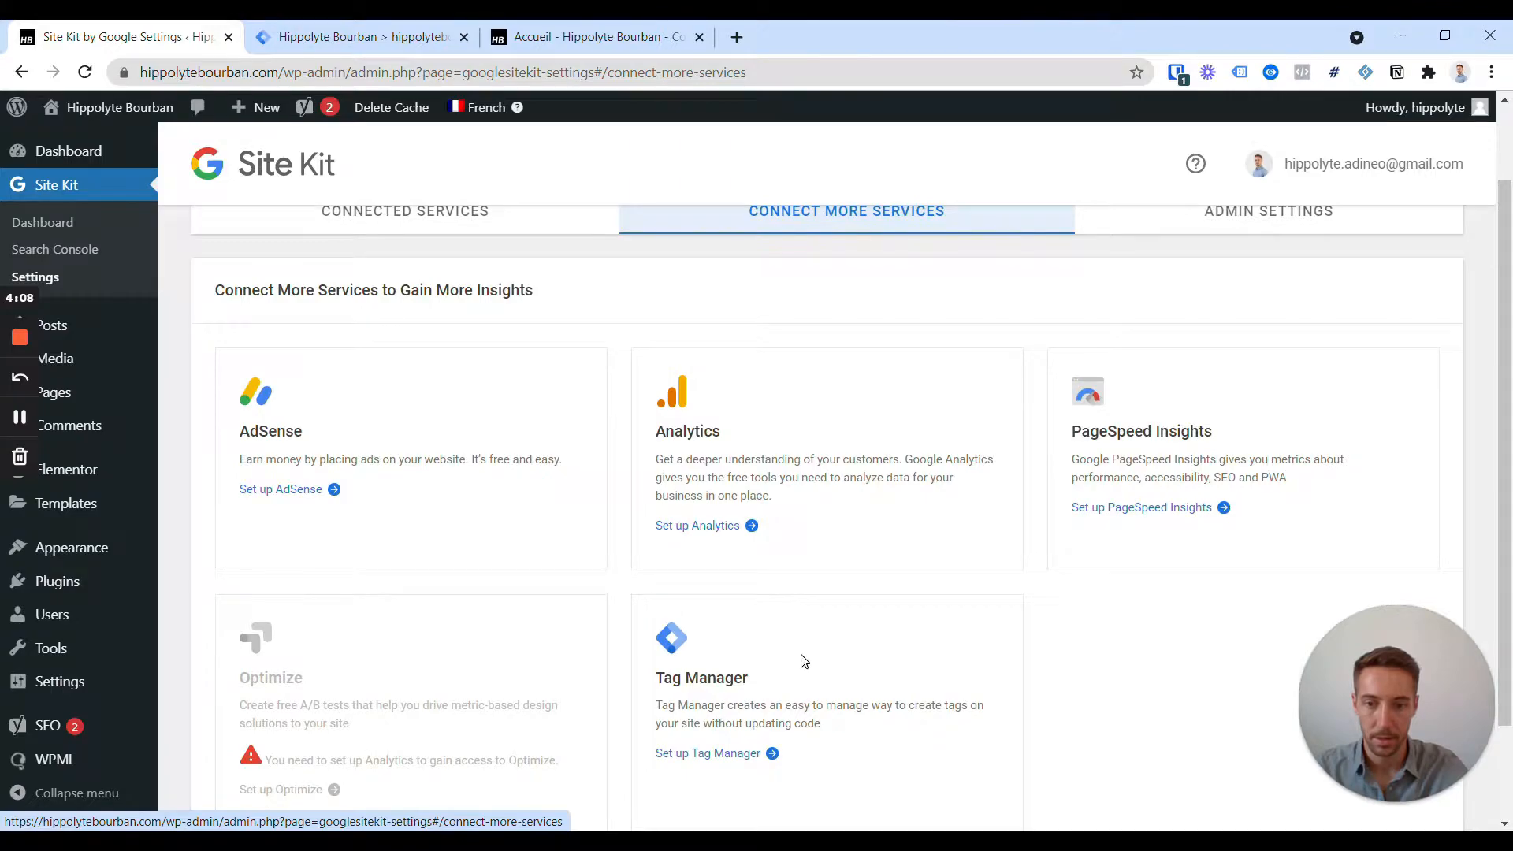
{"action": "scroll", "coordinate": [788, 658], "scroll_direction": "down", "scroll_amount": 1}
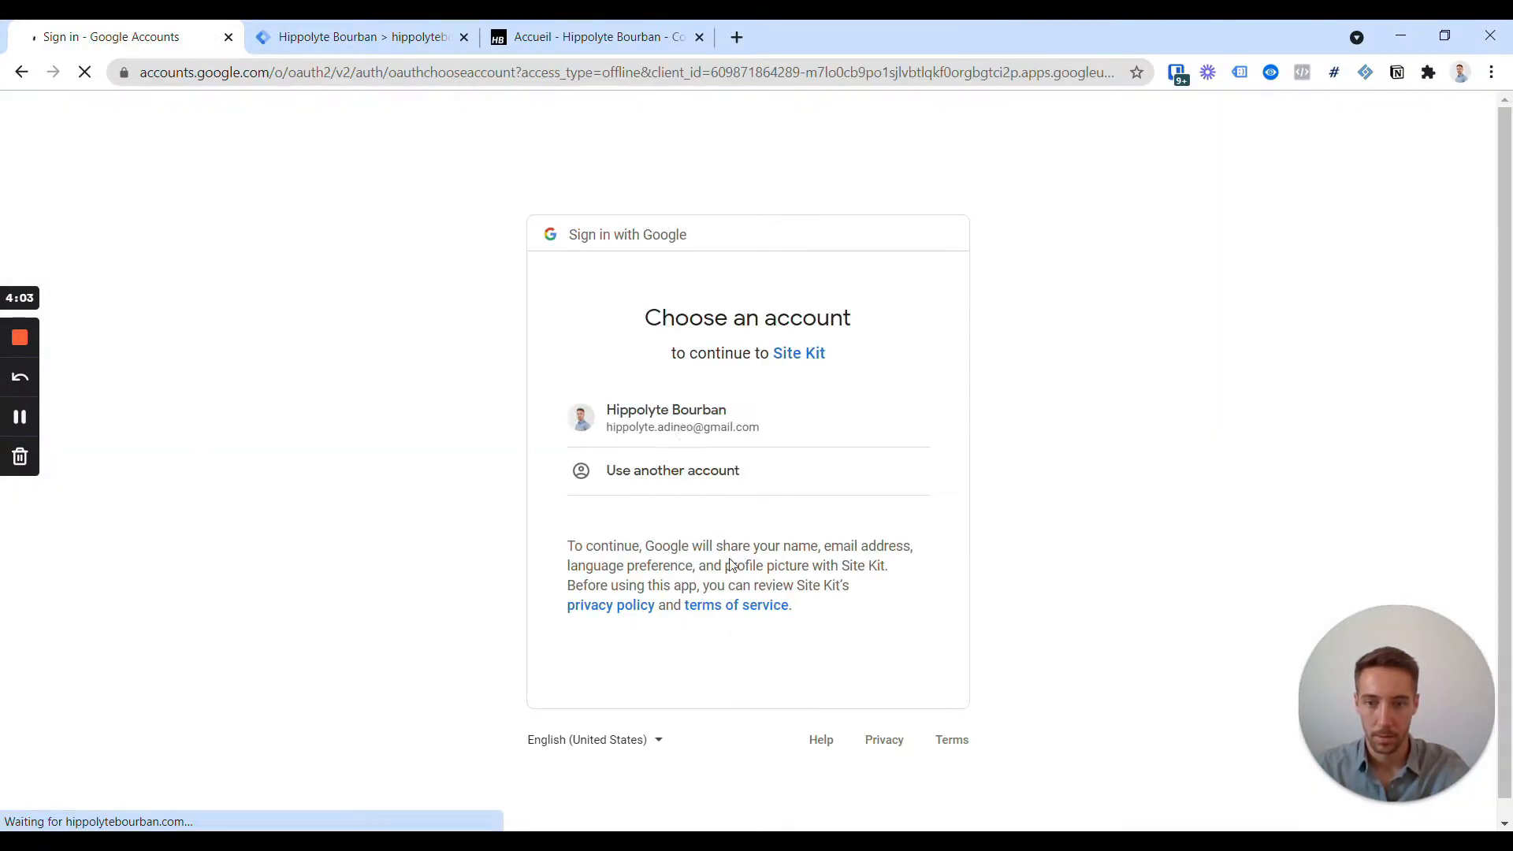
Grant Site Kit additional access with the same Google account and complete the Tag Manager setup using the website's container.
{"action": "left_click", "coordinate": [683, 415]}
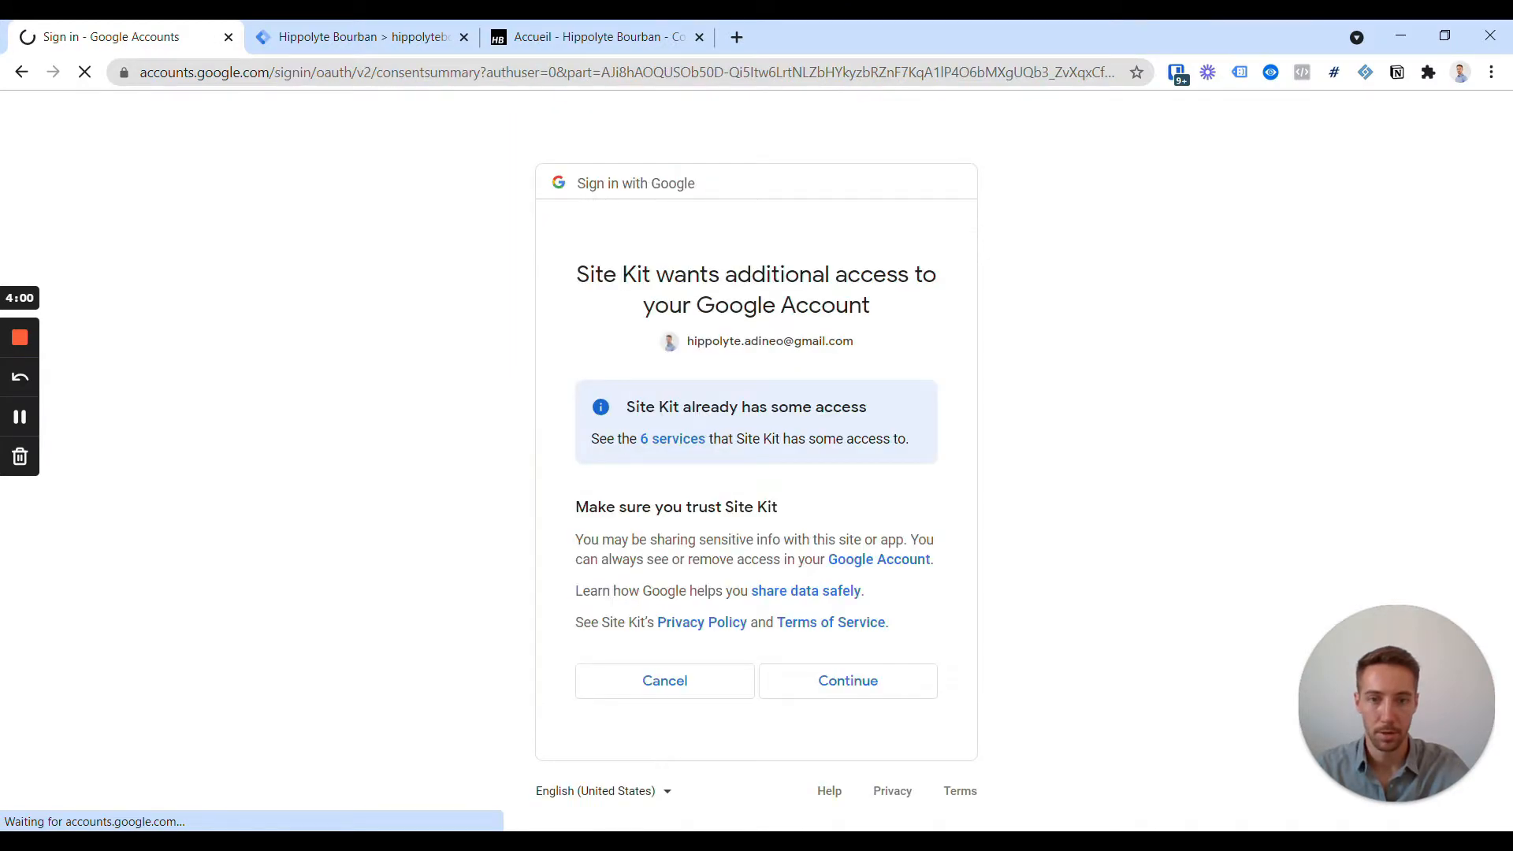
{"action": "left_click", "coordinate": [852, 678]}
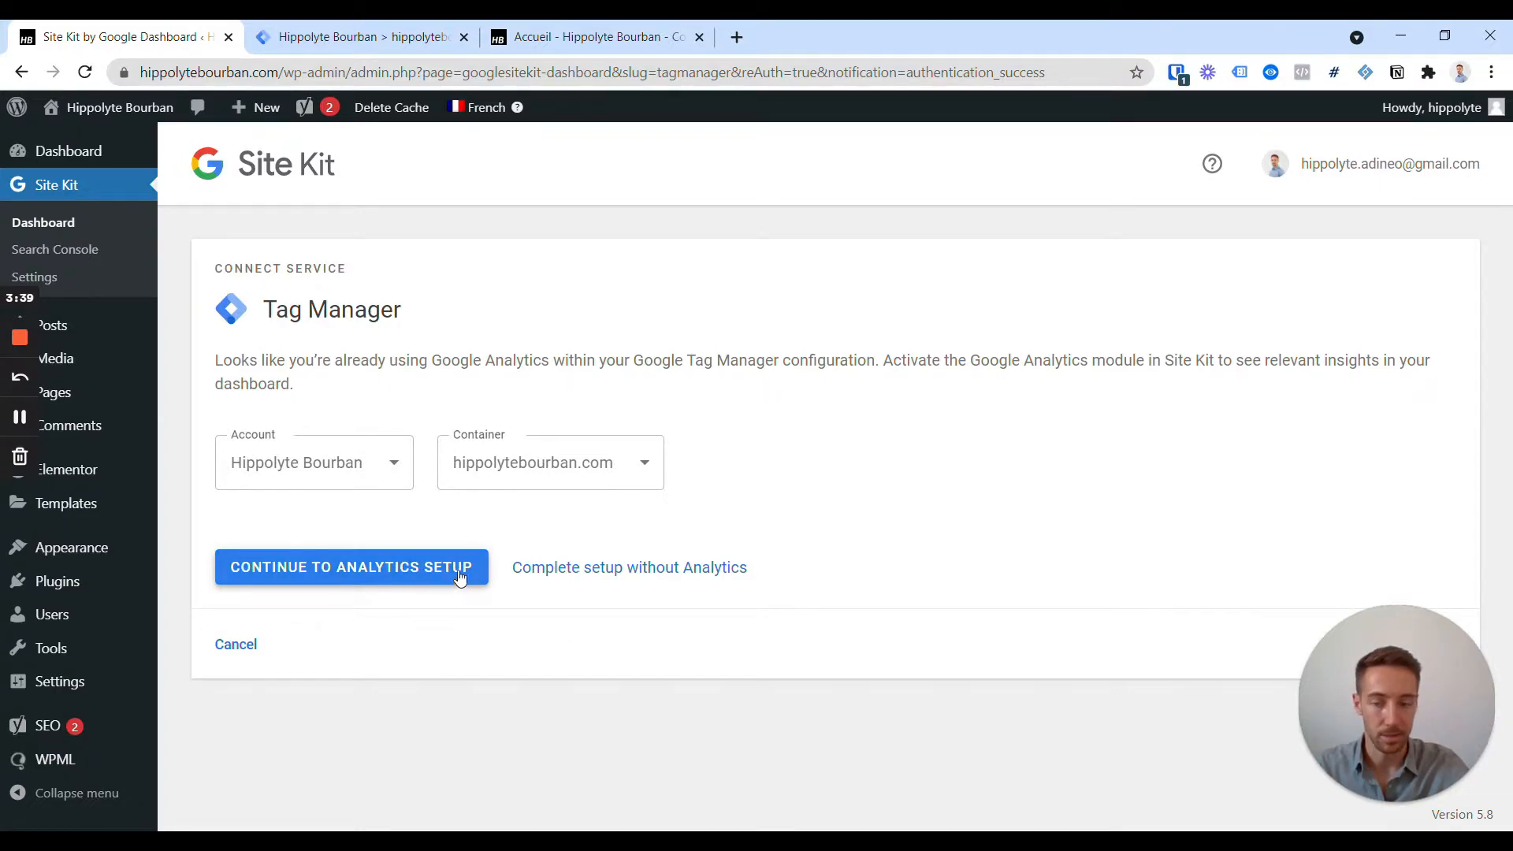
{"action": "left_click", "coordinate": [569, 571]}
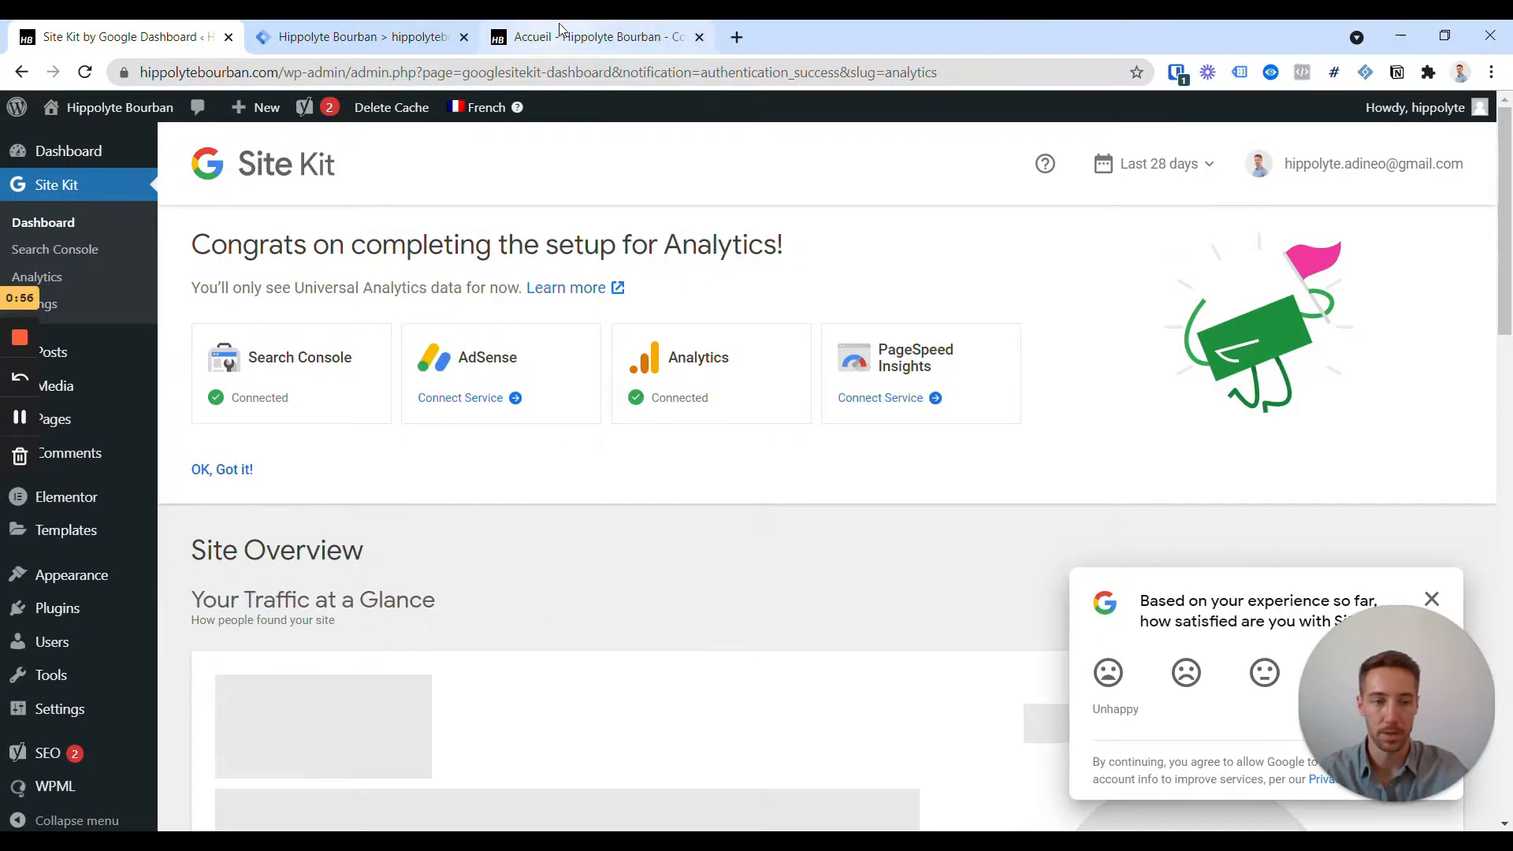
Reload the live website and check its installed tags with the browser's tag-checking extension.
{"action": "left_click", "coordinate": [563, 37]}
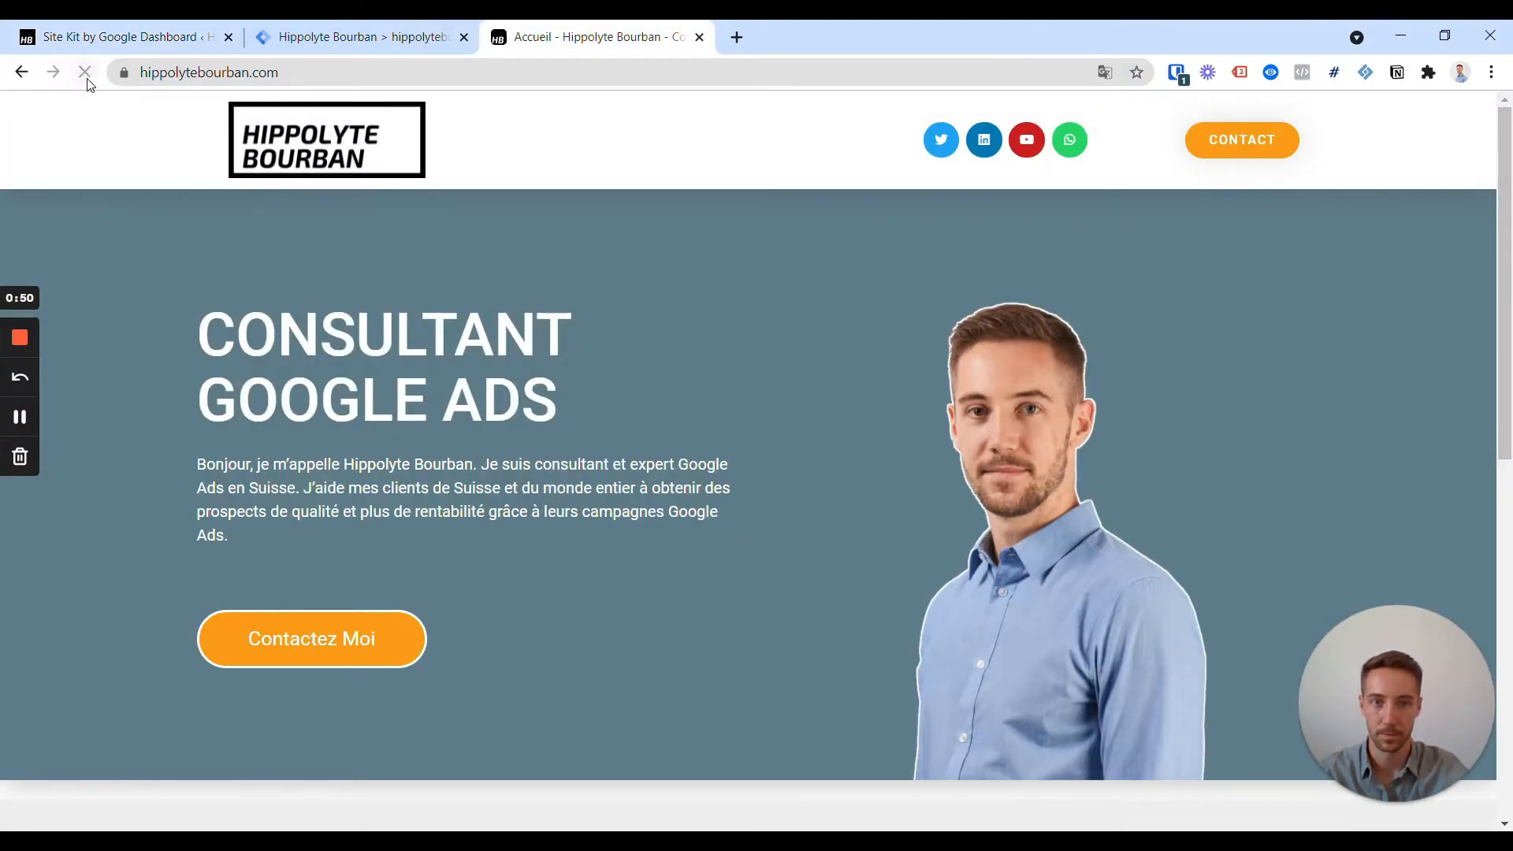
{"action": "left_click", "coordinate": [1241, 73]}
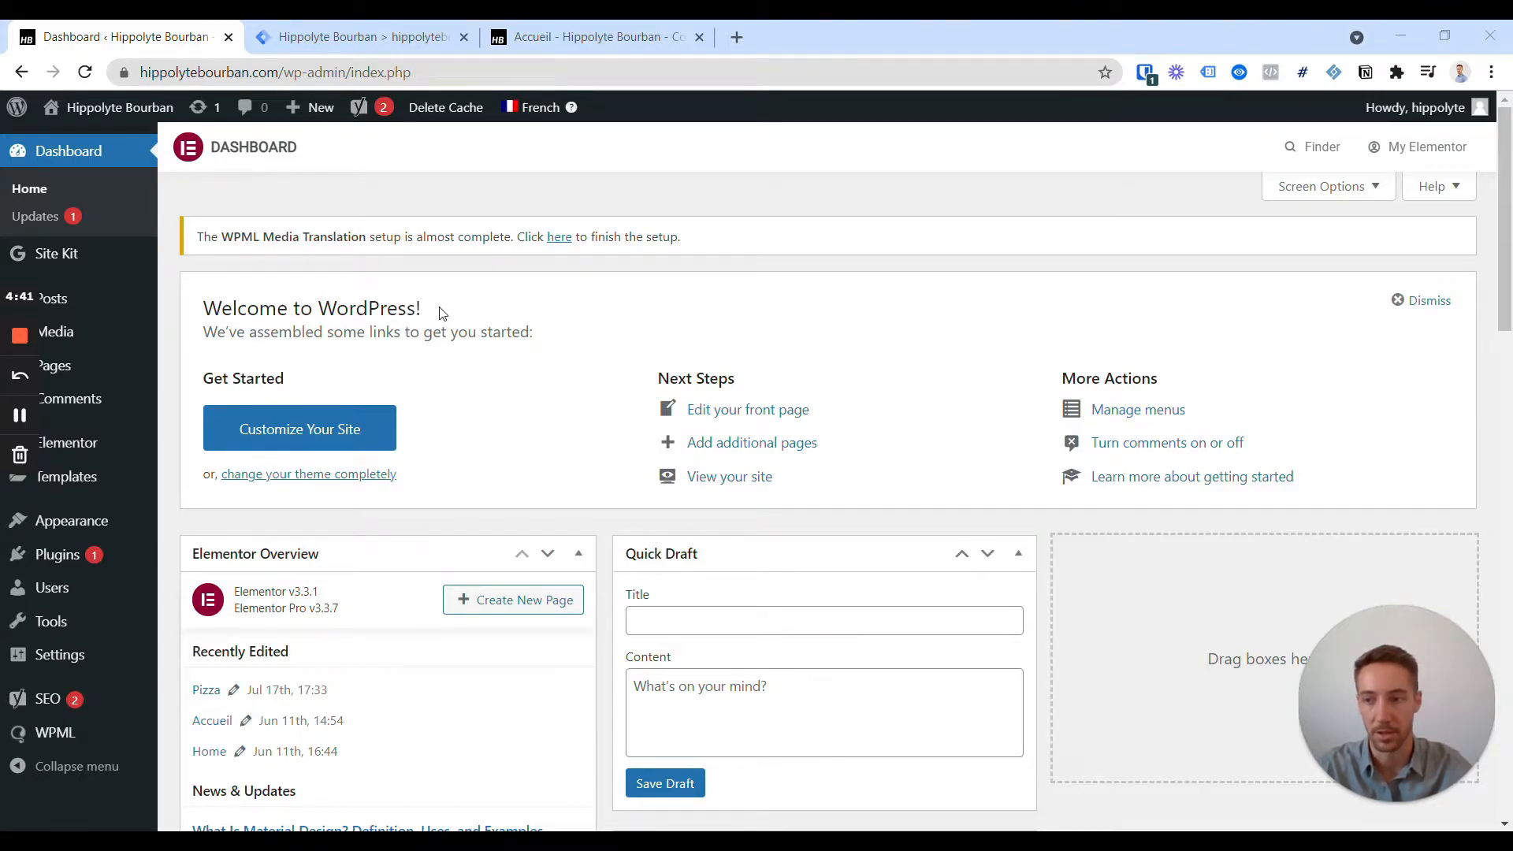
Open the Hello Elementor theme's header.php file in the WordPress Theme Editor.
{"action": "mouse_move", "coordinate": [153, 490]}
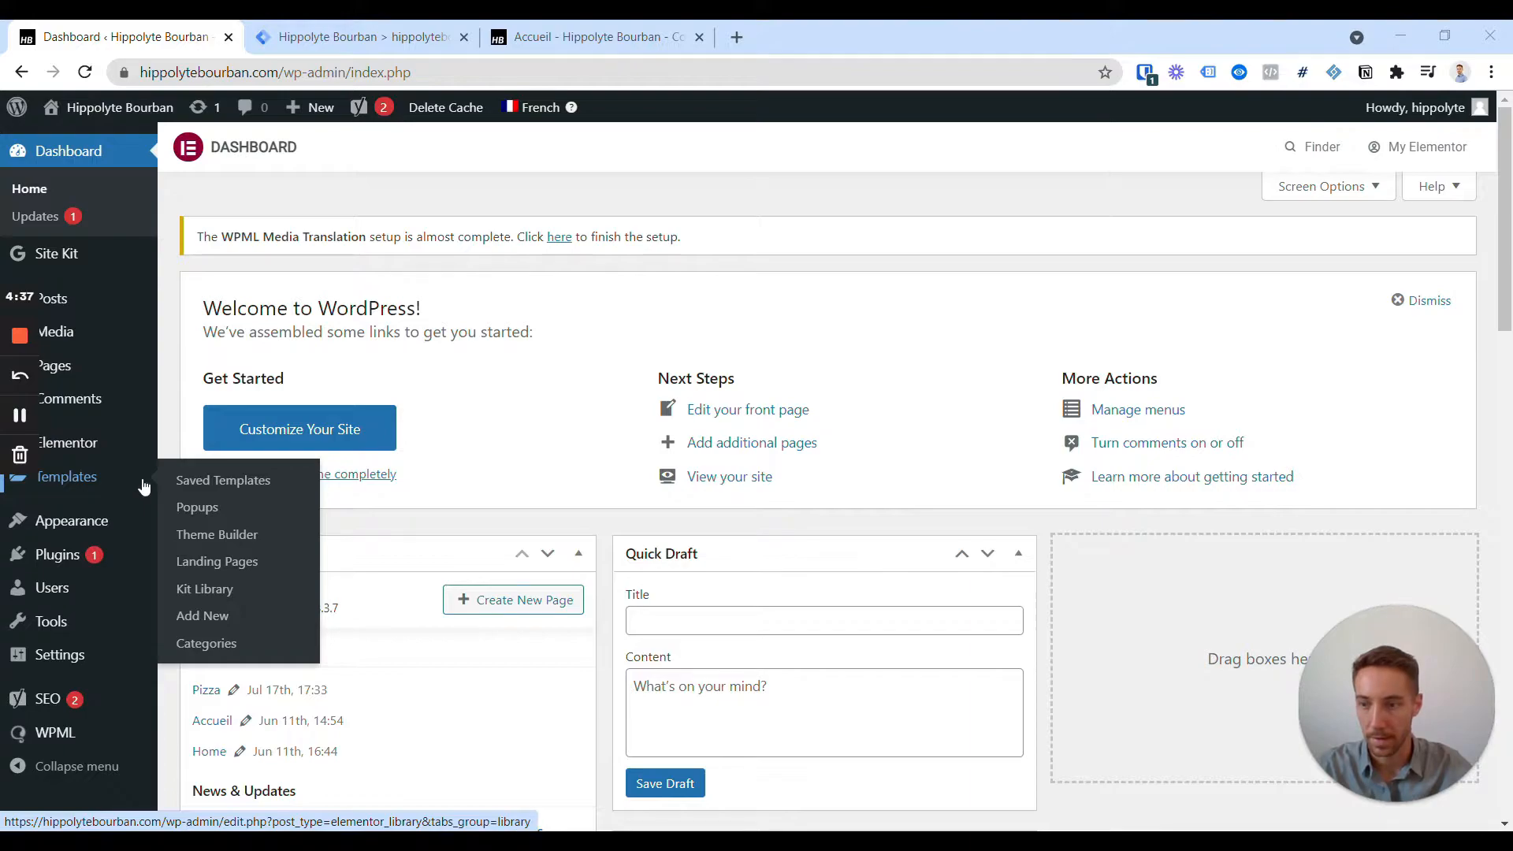
{"action": "mouse_move", "coordinate": [97, 521]}
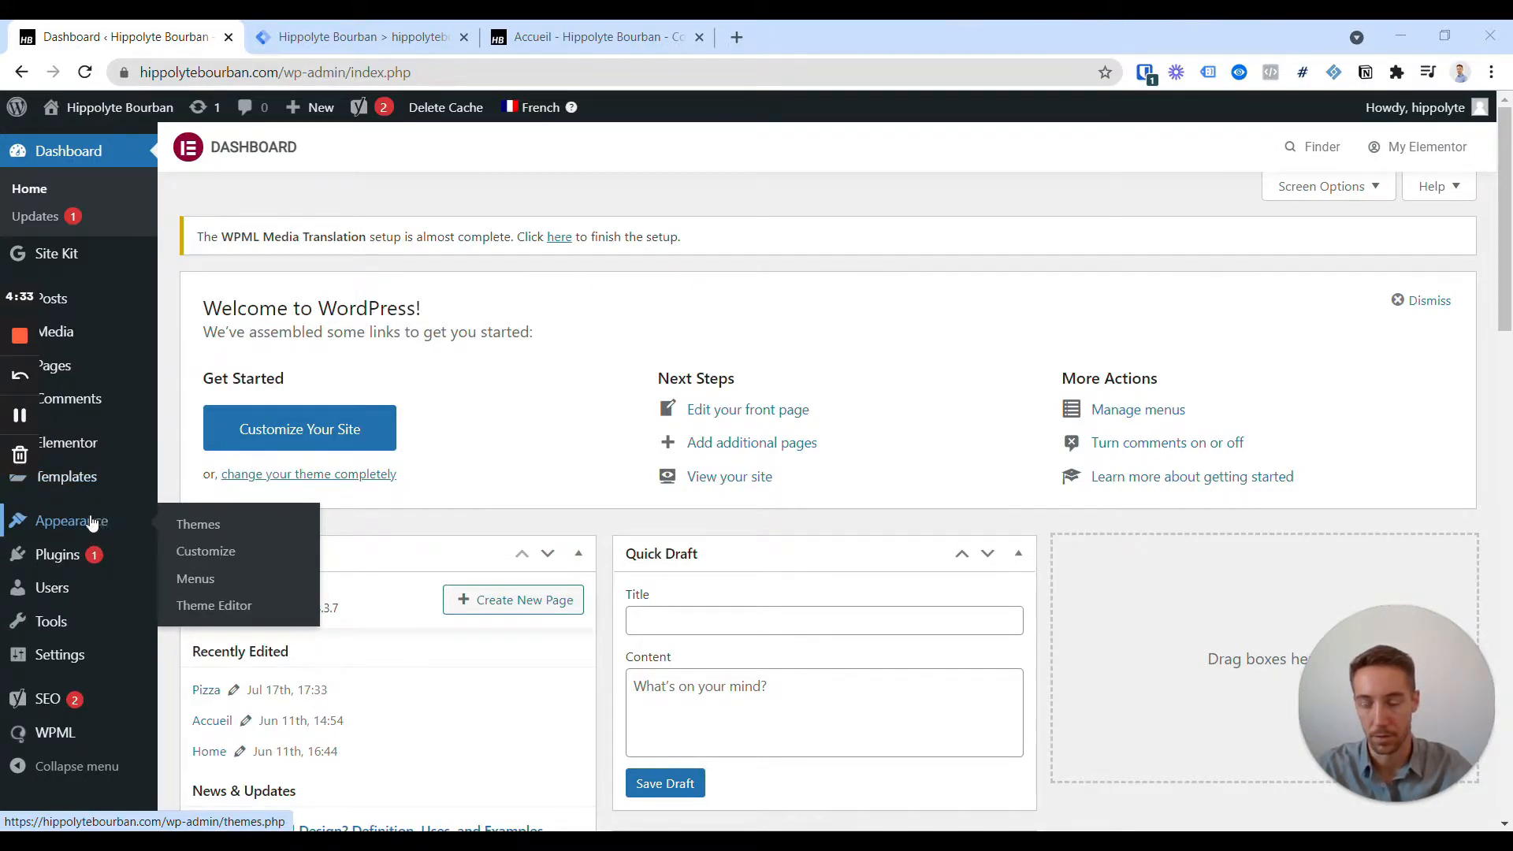
{"action": "left_click", "coordinate": [212, 606]}
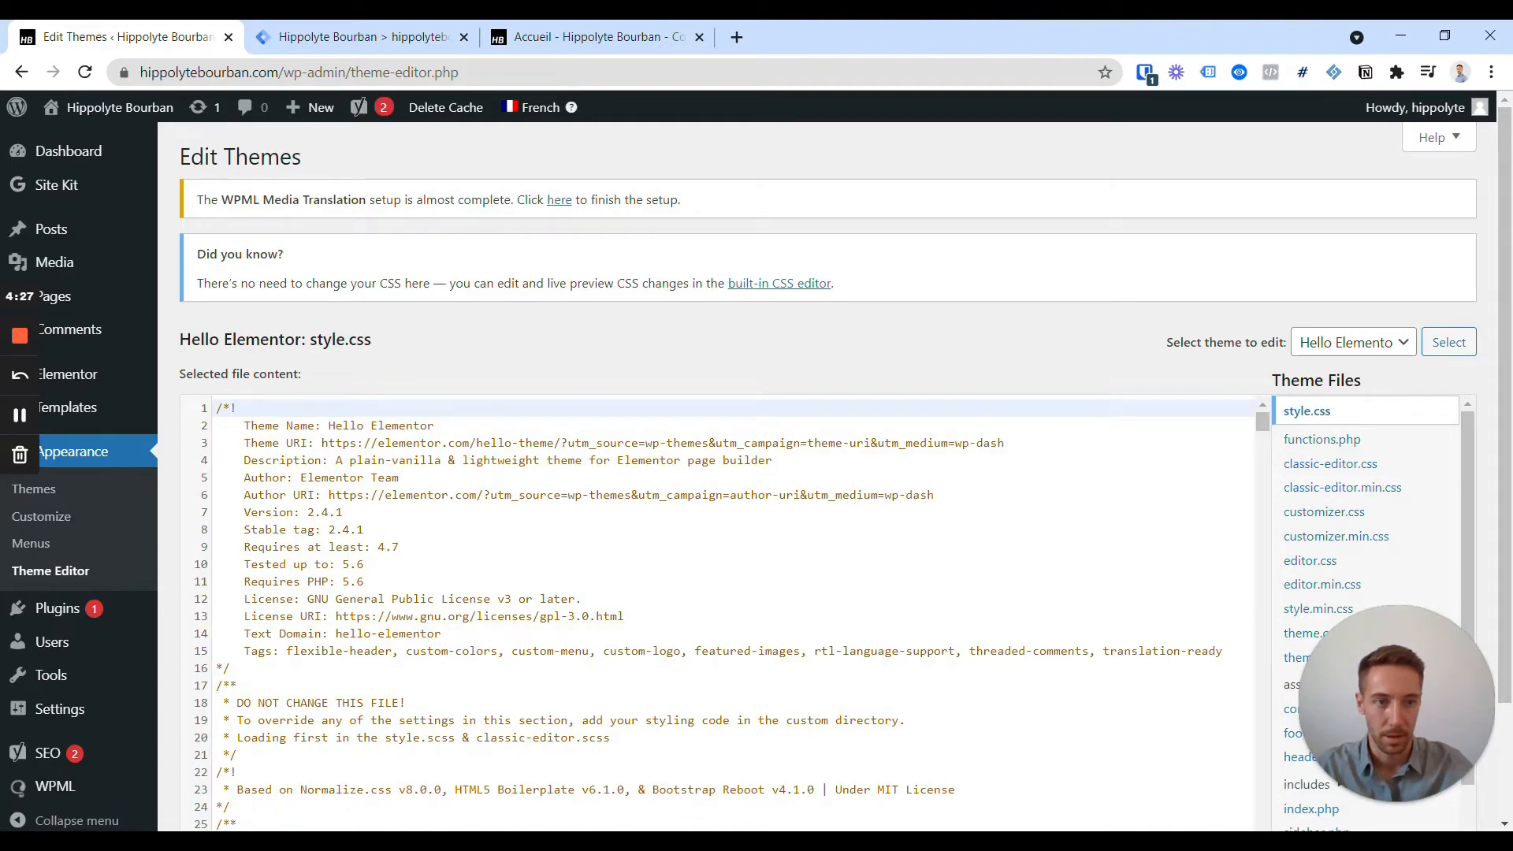
{"action": "scroll", "coordinate": [1373, 467], "scroll_direction": "down", "scroll_amount": 1}
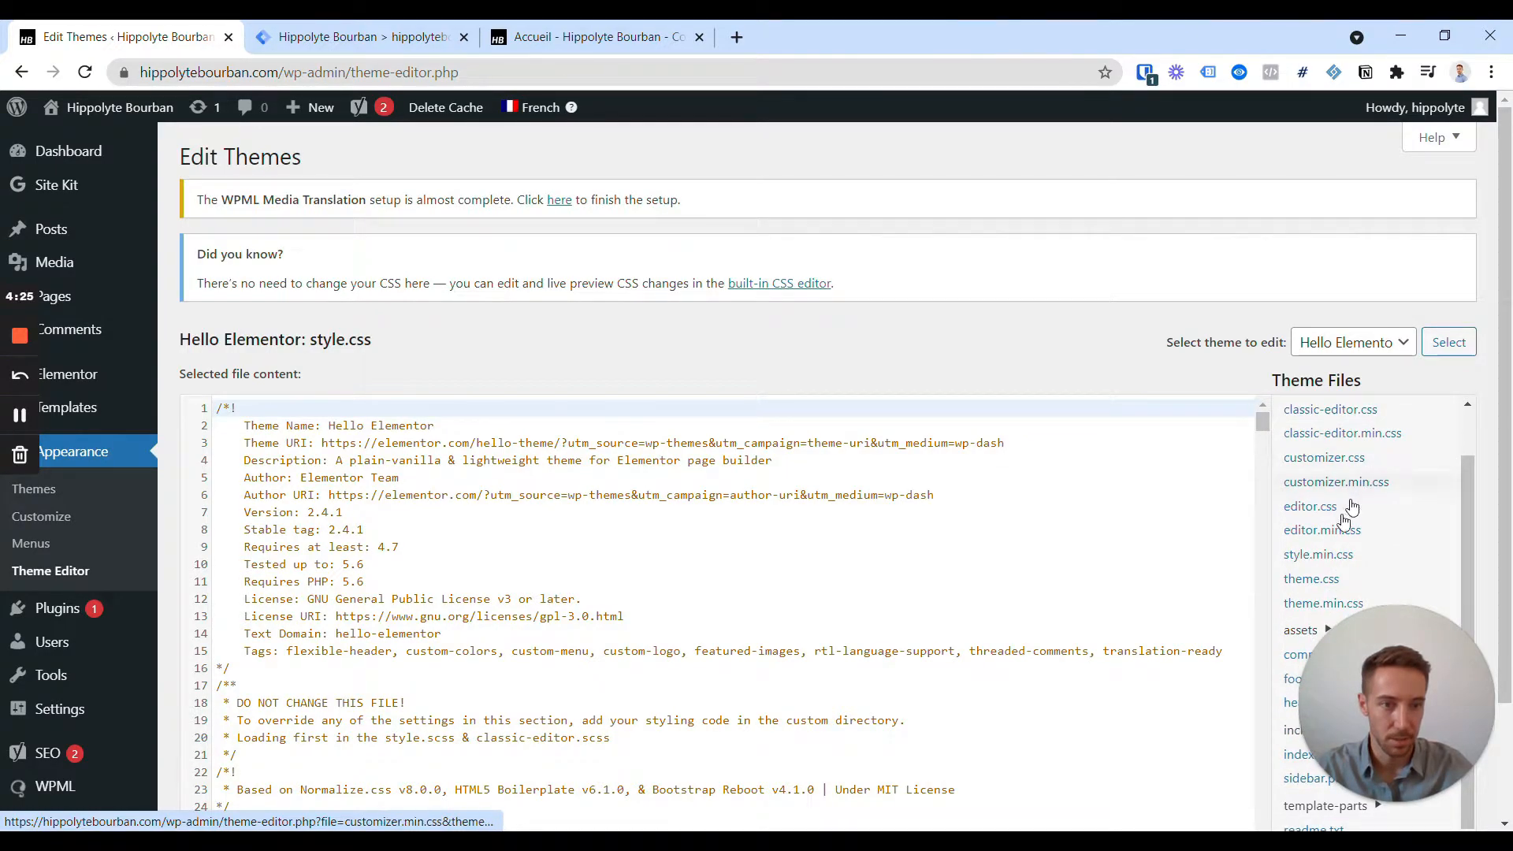
{"action": "left_click_drag", "start_coordinate": [1344, 649], "coordinate": [1080, 644]}
{"action": "left_click", "coordinate": [1302, 709]}
{"action": "left_click_drag", "start_coordinate": [1099, 649], "coordinate": [1426, 707]}
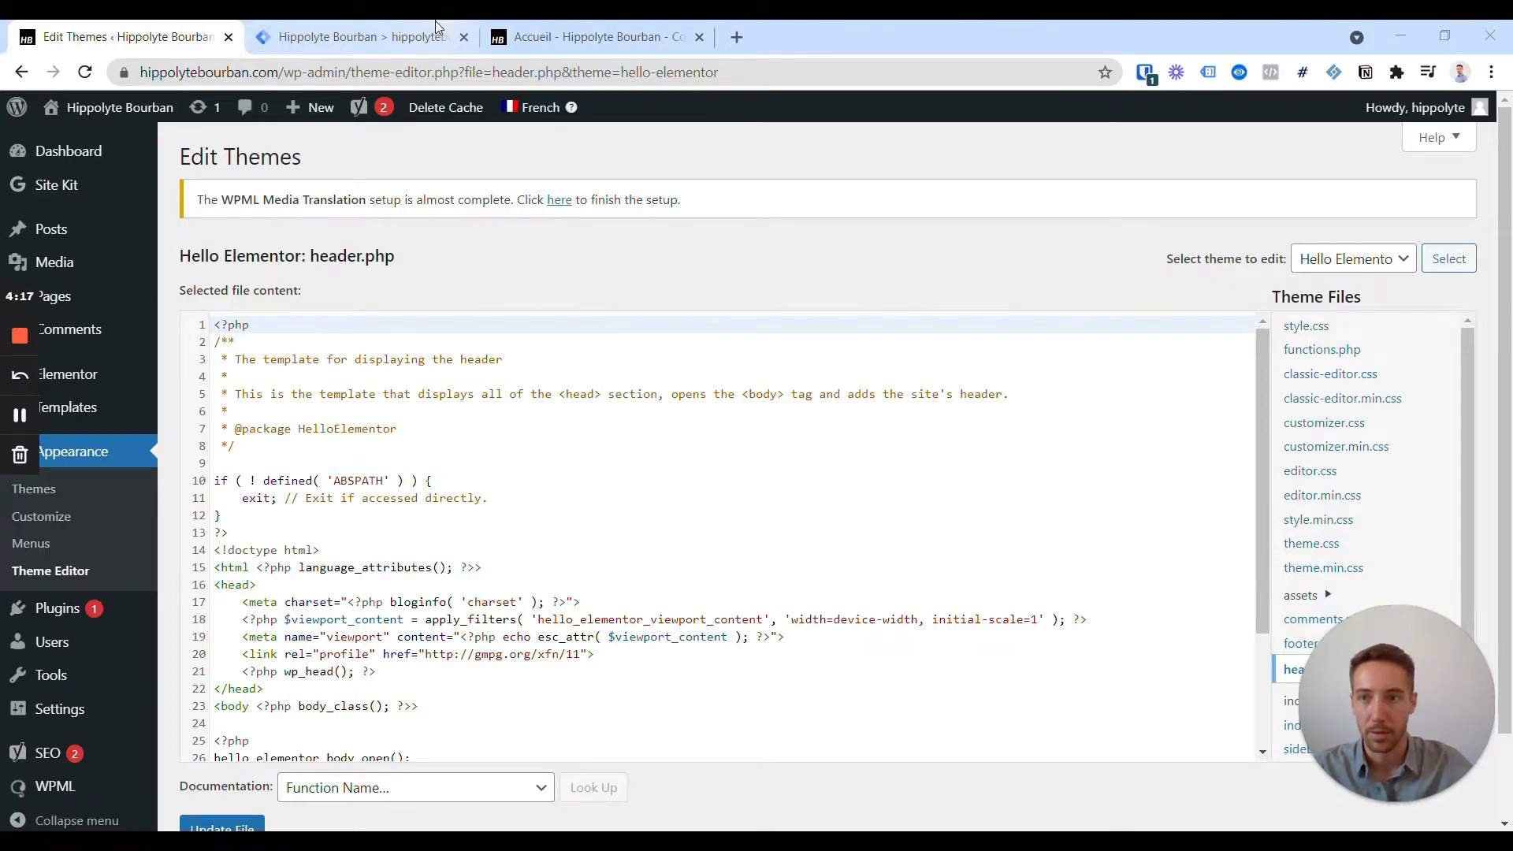
Switch to Tag Manager, view the head and body installation snippets through the container ID, and close them.
{"action": "left_click", "coordinate": [429, 43]}
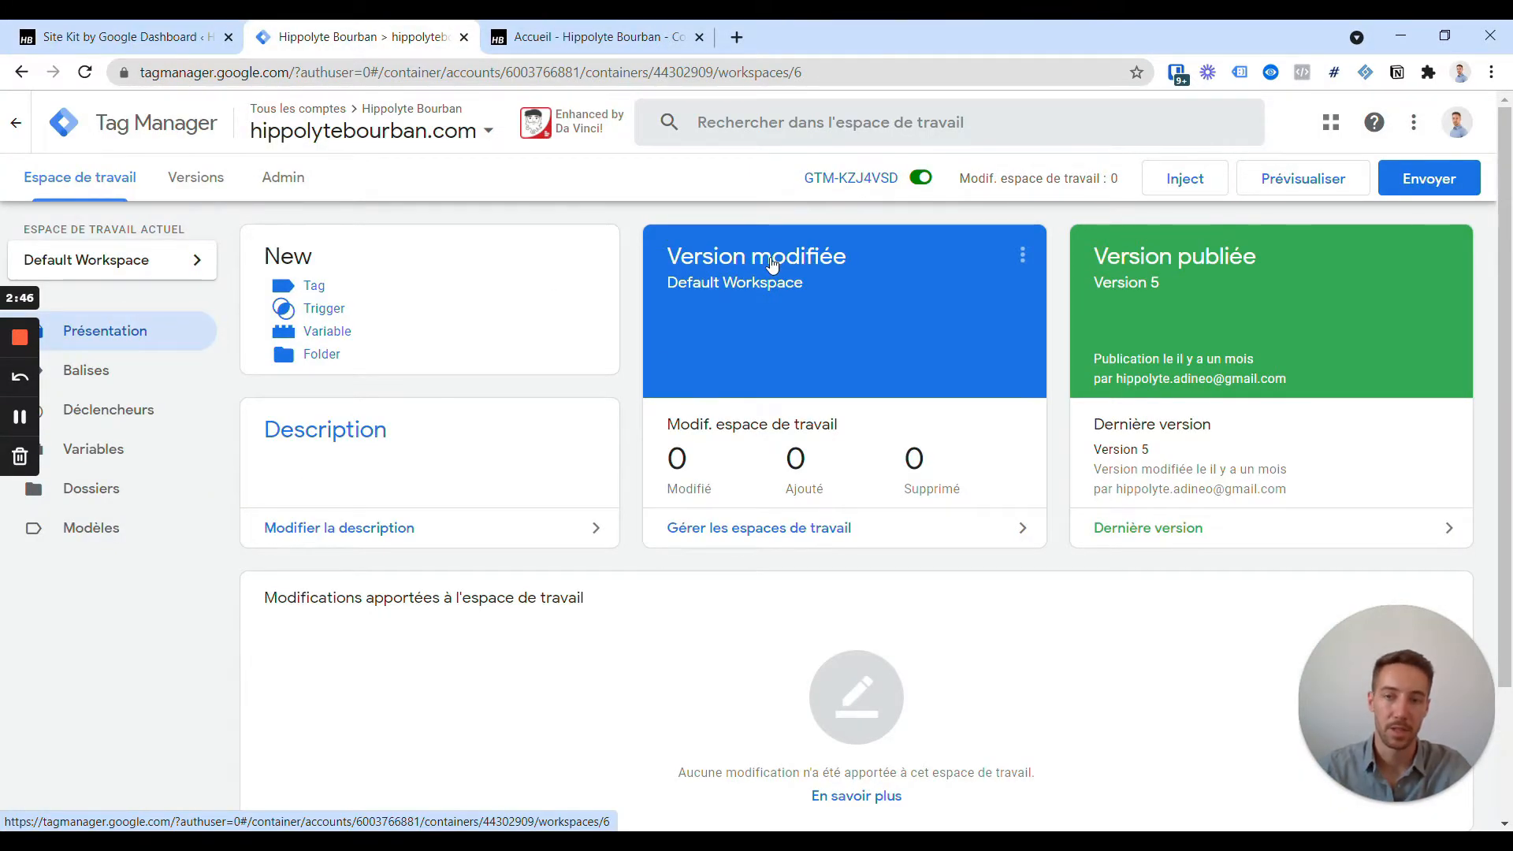
{"action": "left_click", "coordinate": [843, 177]}
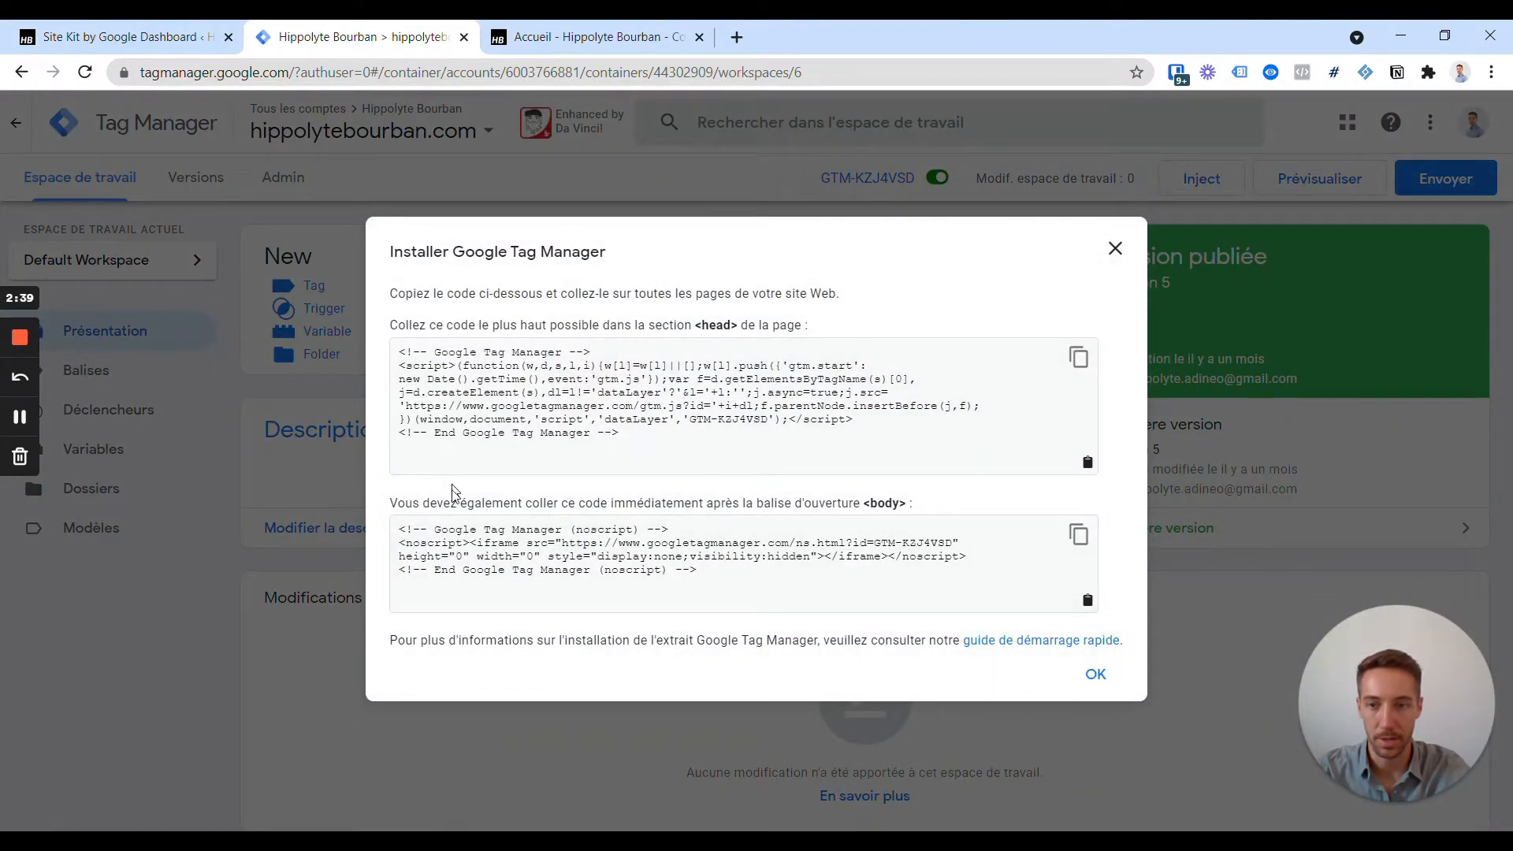
{"action": "left_click", "coordinate": [1115, 248]}
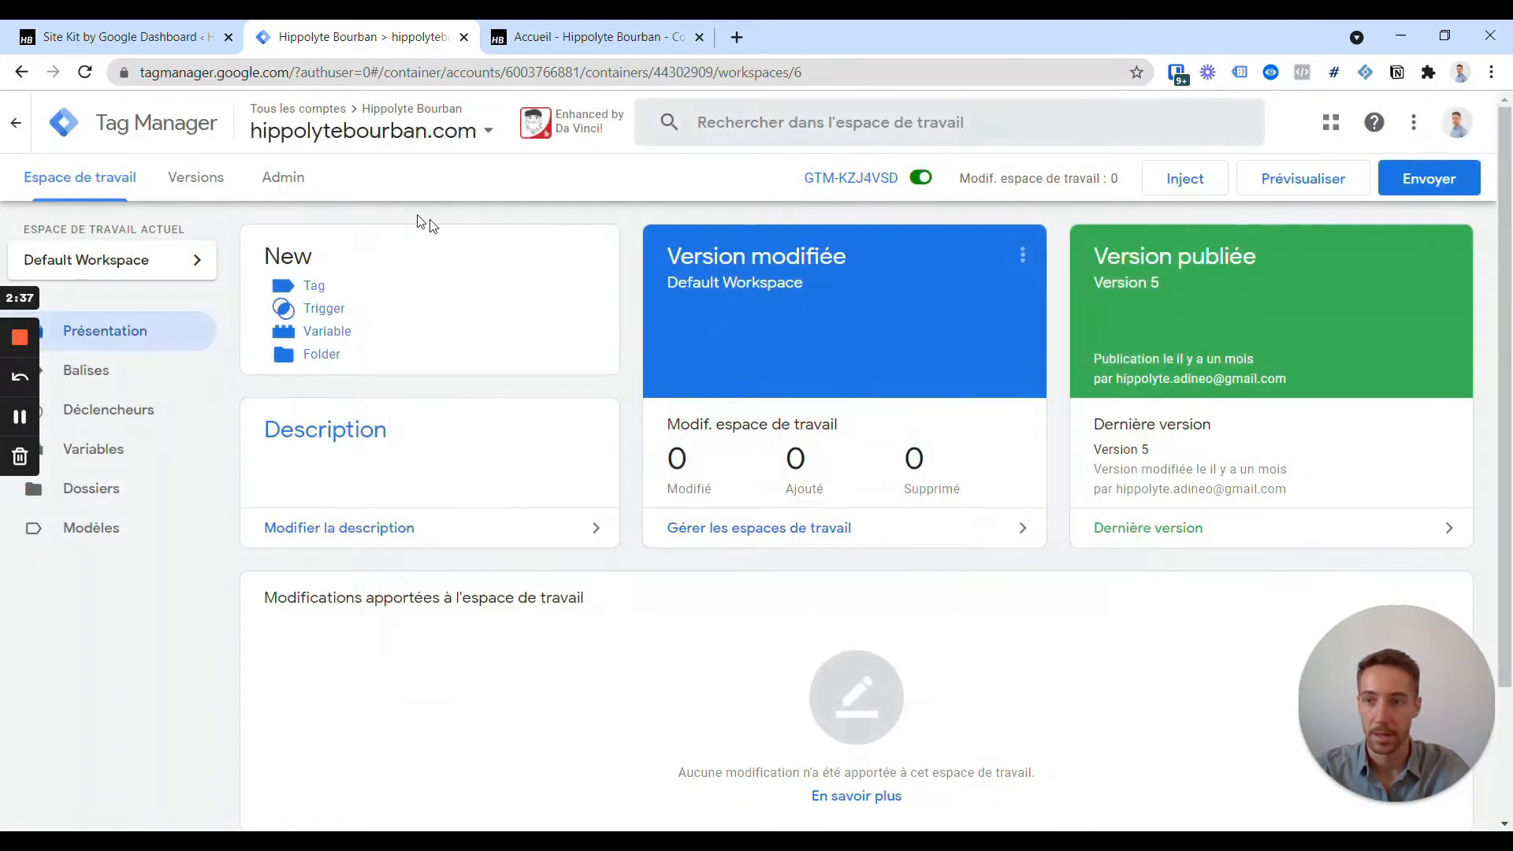
View the Google Tag Manager installation code in the container's administration settings, then return to the list of all accounts.
{"action": "left_click", "coordinate": [288, 177]}
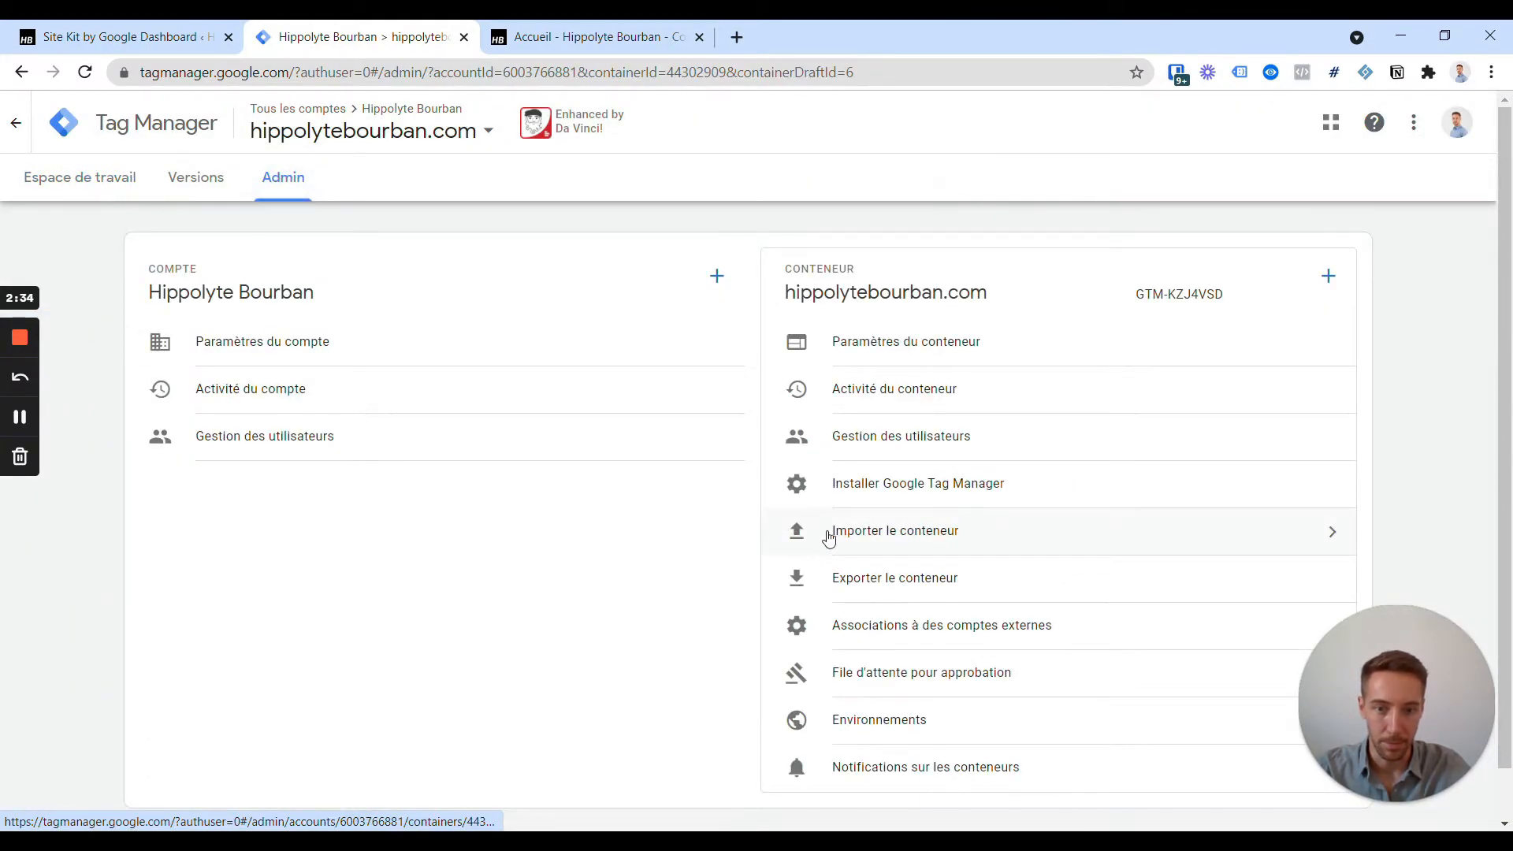
{"action": "left_click", "coordinate": [924, 489]}
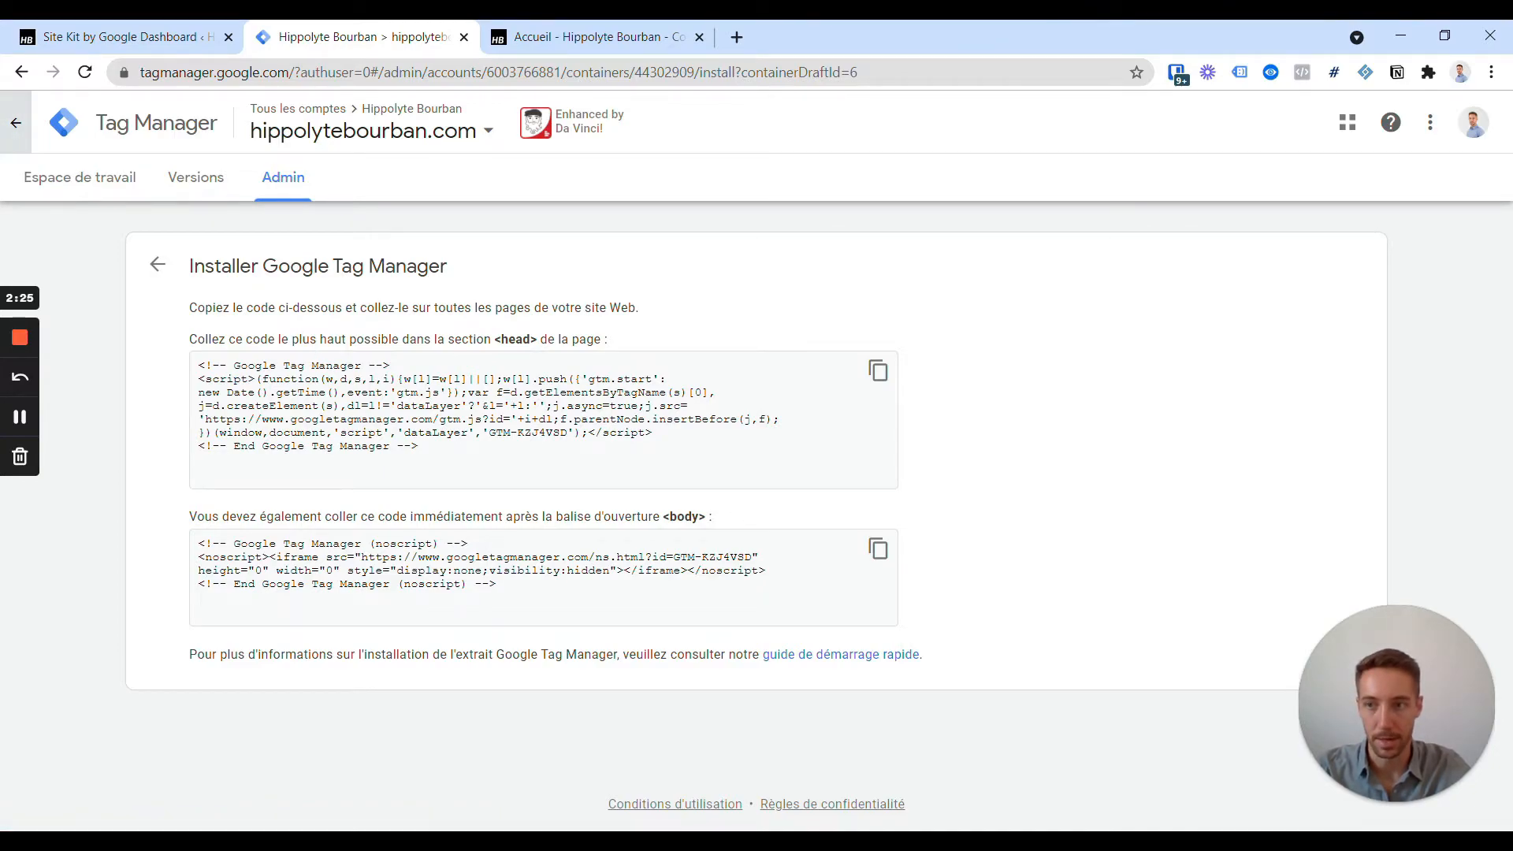
{"action": "left_click", "coordinate": [16, 122]}
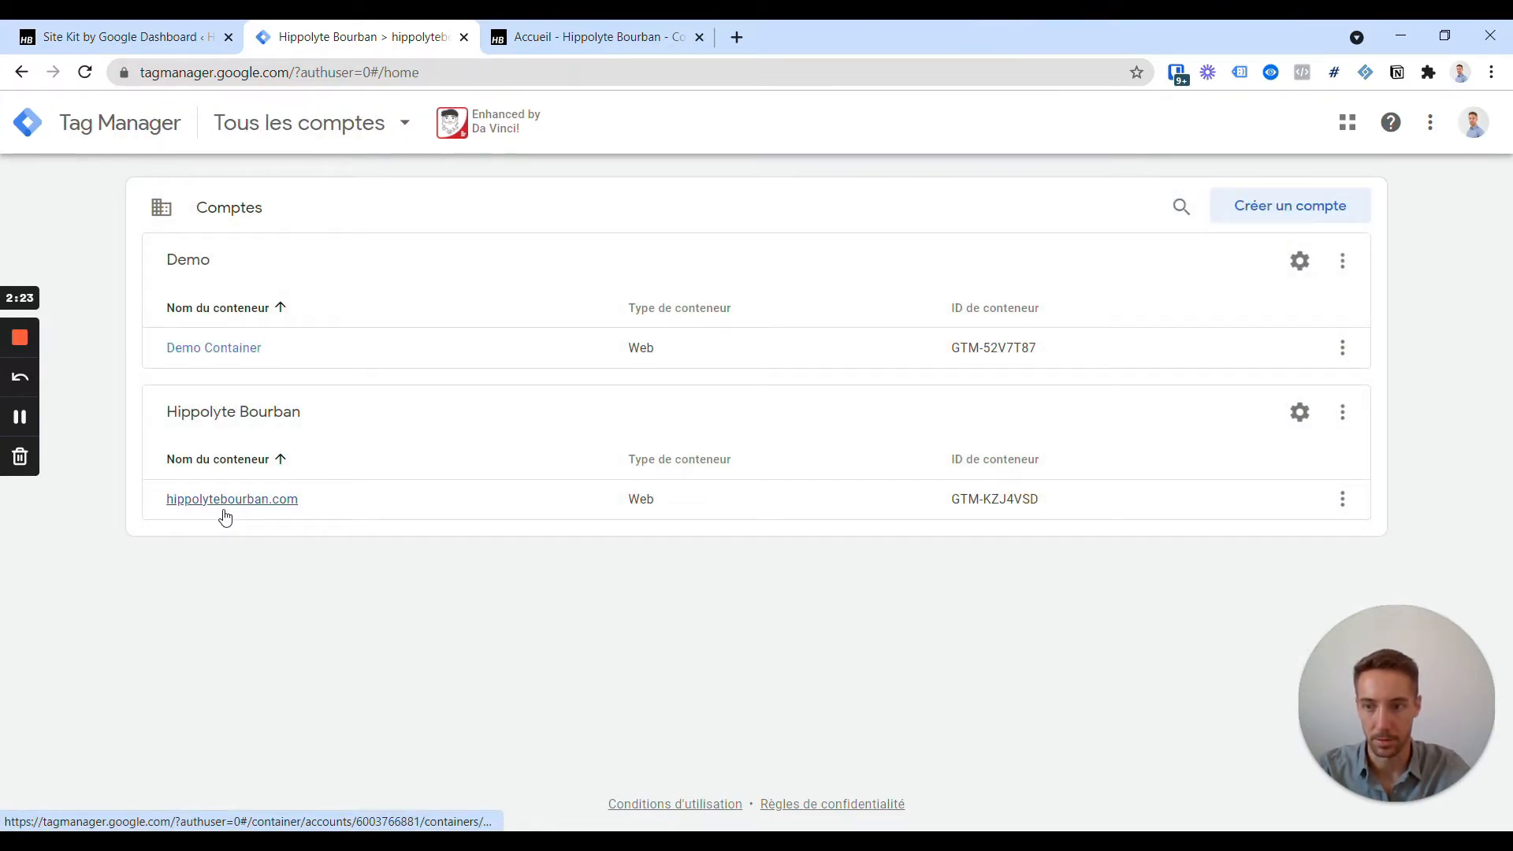
Open the live website's container from the account list, display its installation snippets, and copy the one for the head section.
{"action": "left_click", "coordinate": [224, 501]}
{"action": "left_click", "coordinate": [851, 178]}
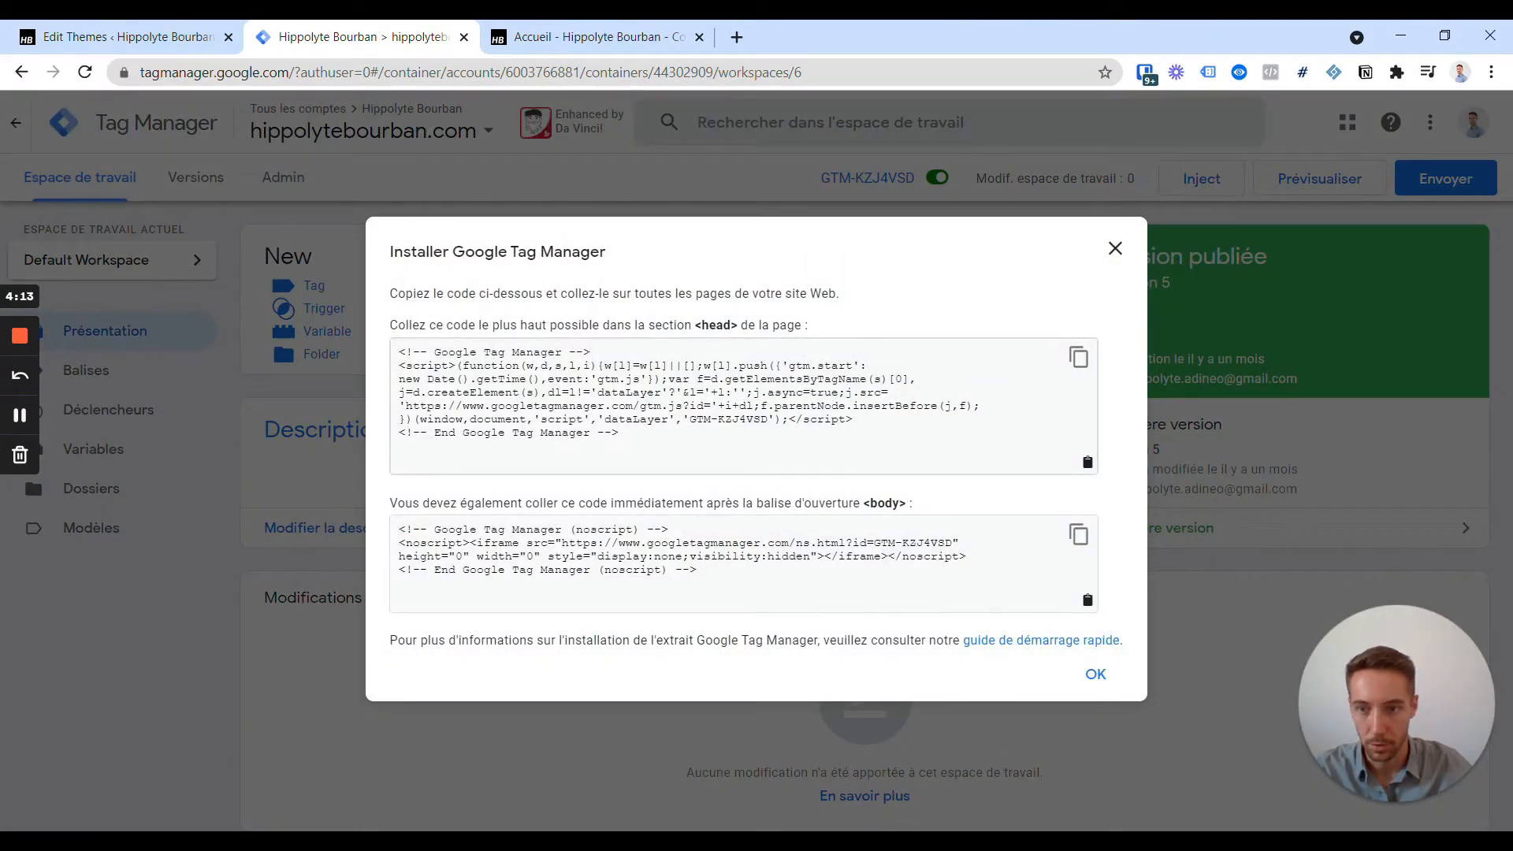
{"action": "left_click_drag", "start_coordinate": [398, 352], "coordinate": [619, 433]}
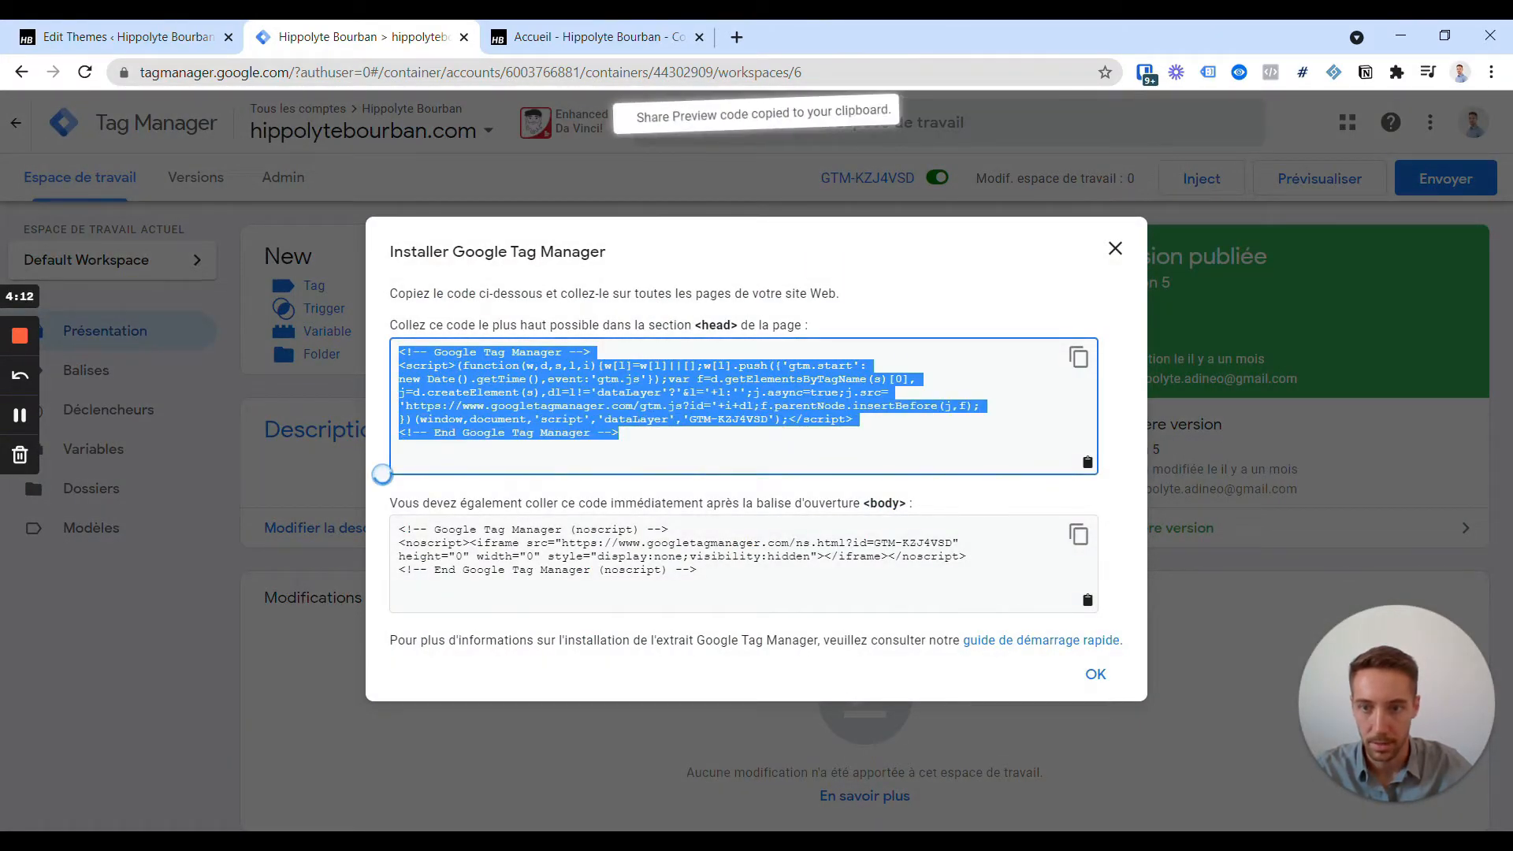
{"action": "right_click", "coordinate": [525, 401]}
{"action": "left_click", "coordinate": [551, 412]}
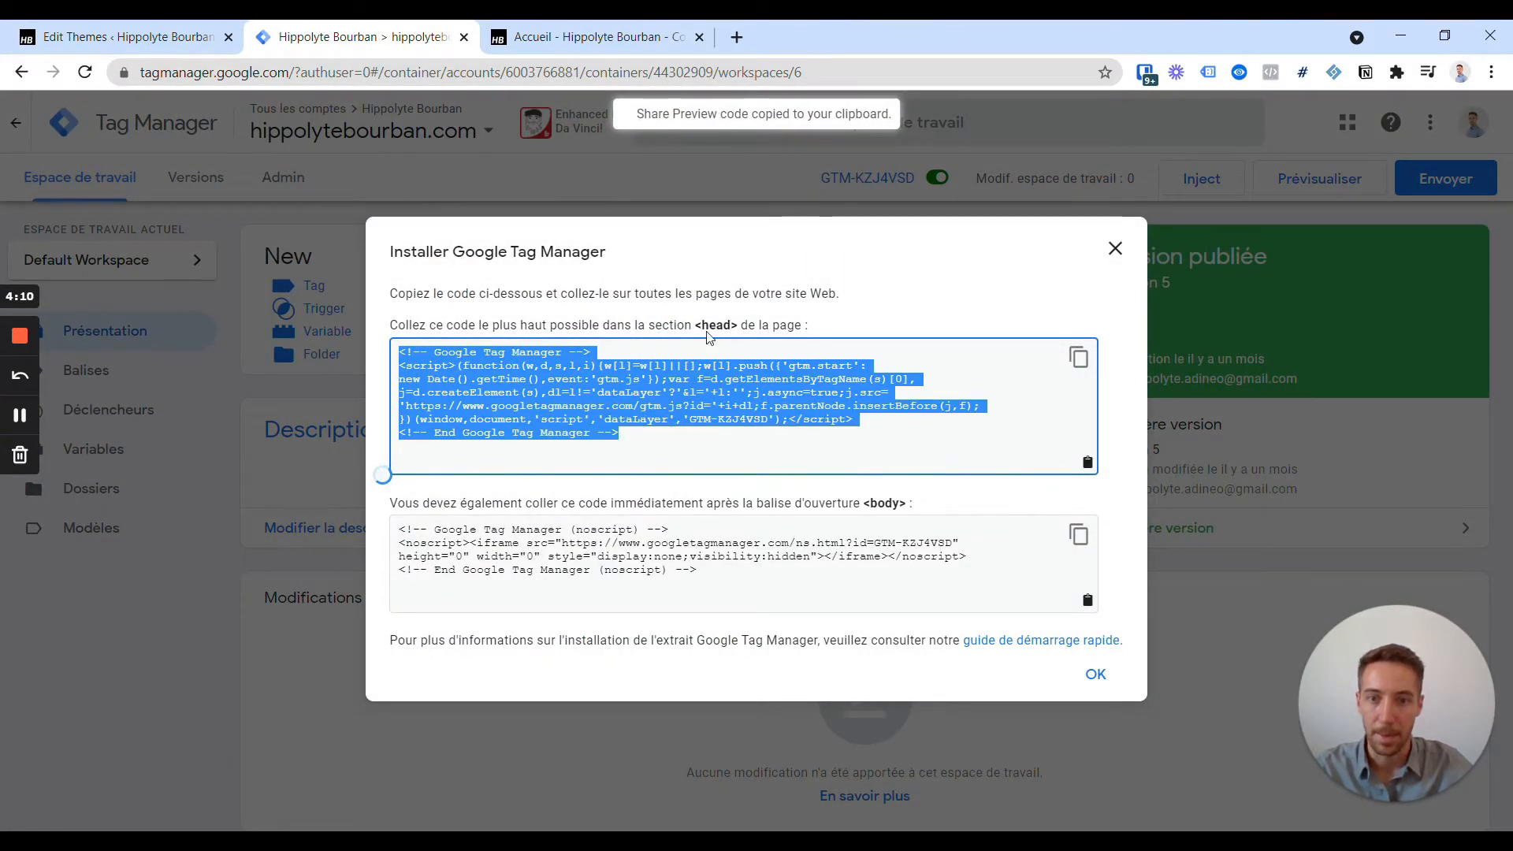
Paste the Google Tag Manager head snippet directly below the opening <head> tag in the WordPress theme's header.php.
{"action": "left_click", "coordinate": [158, 35]}
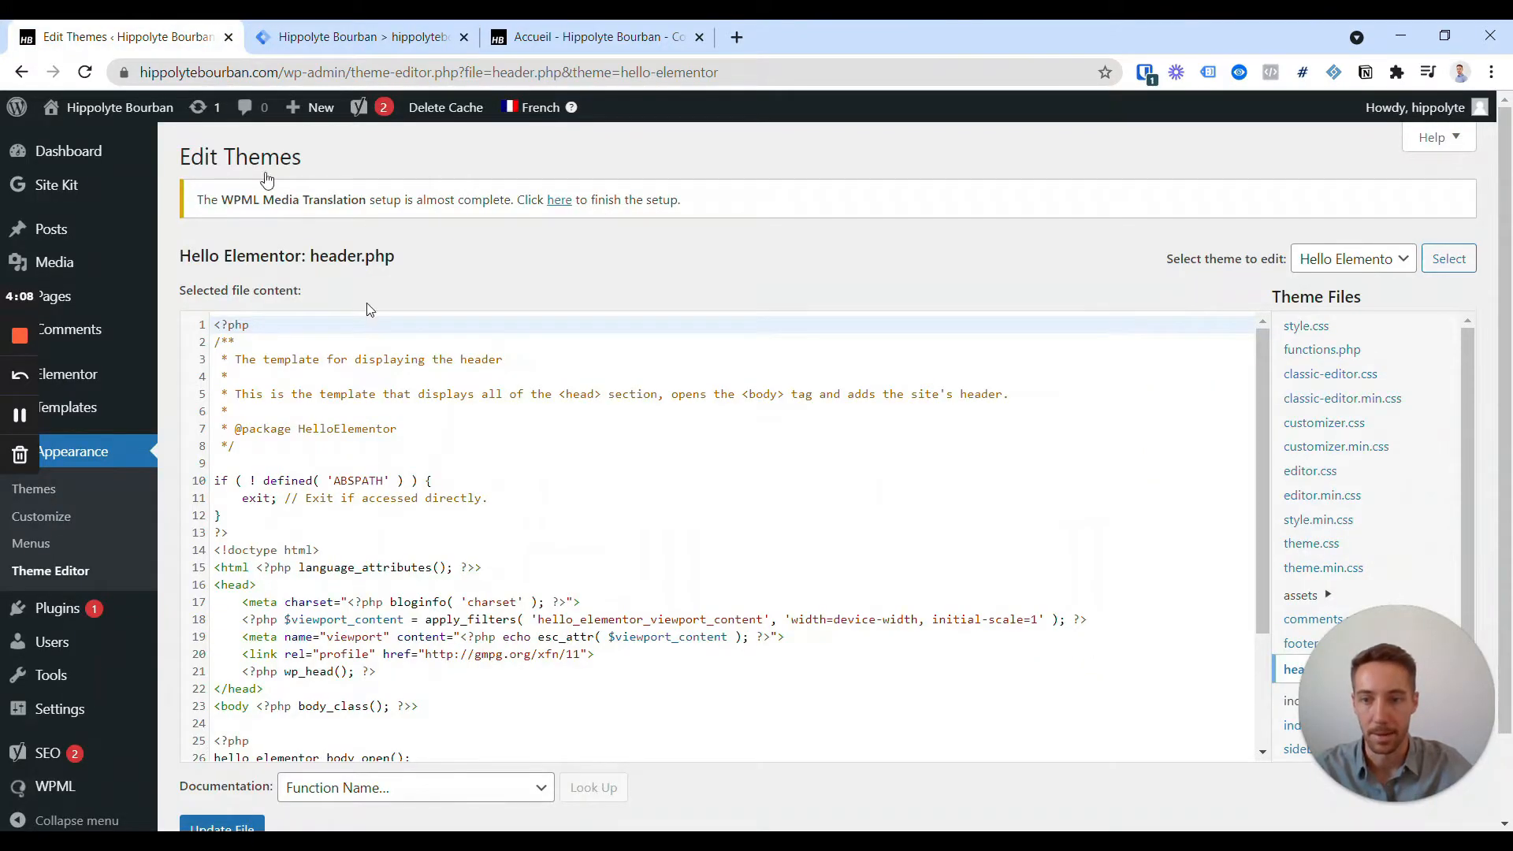
{"action": "scroll", "coordinate": [725, 536], "scroll_direction": "down", "scroll_amount": 1}
{"action": "left_click", "coordinate": [257, 486]}
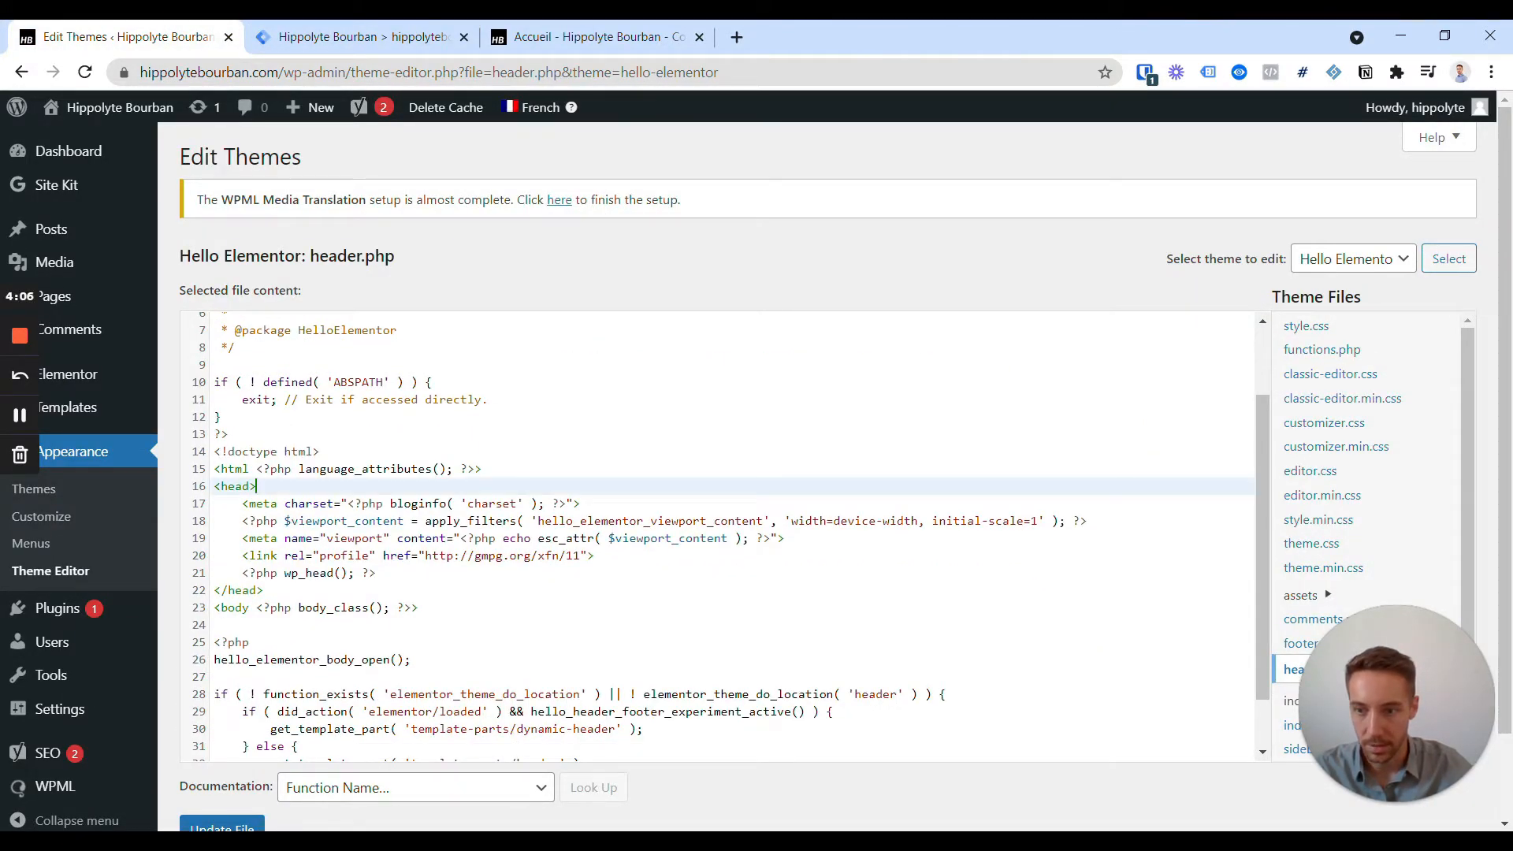
{"action": "key", "text": "Return"}
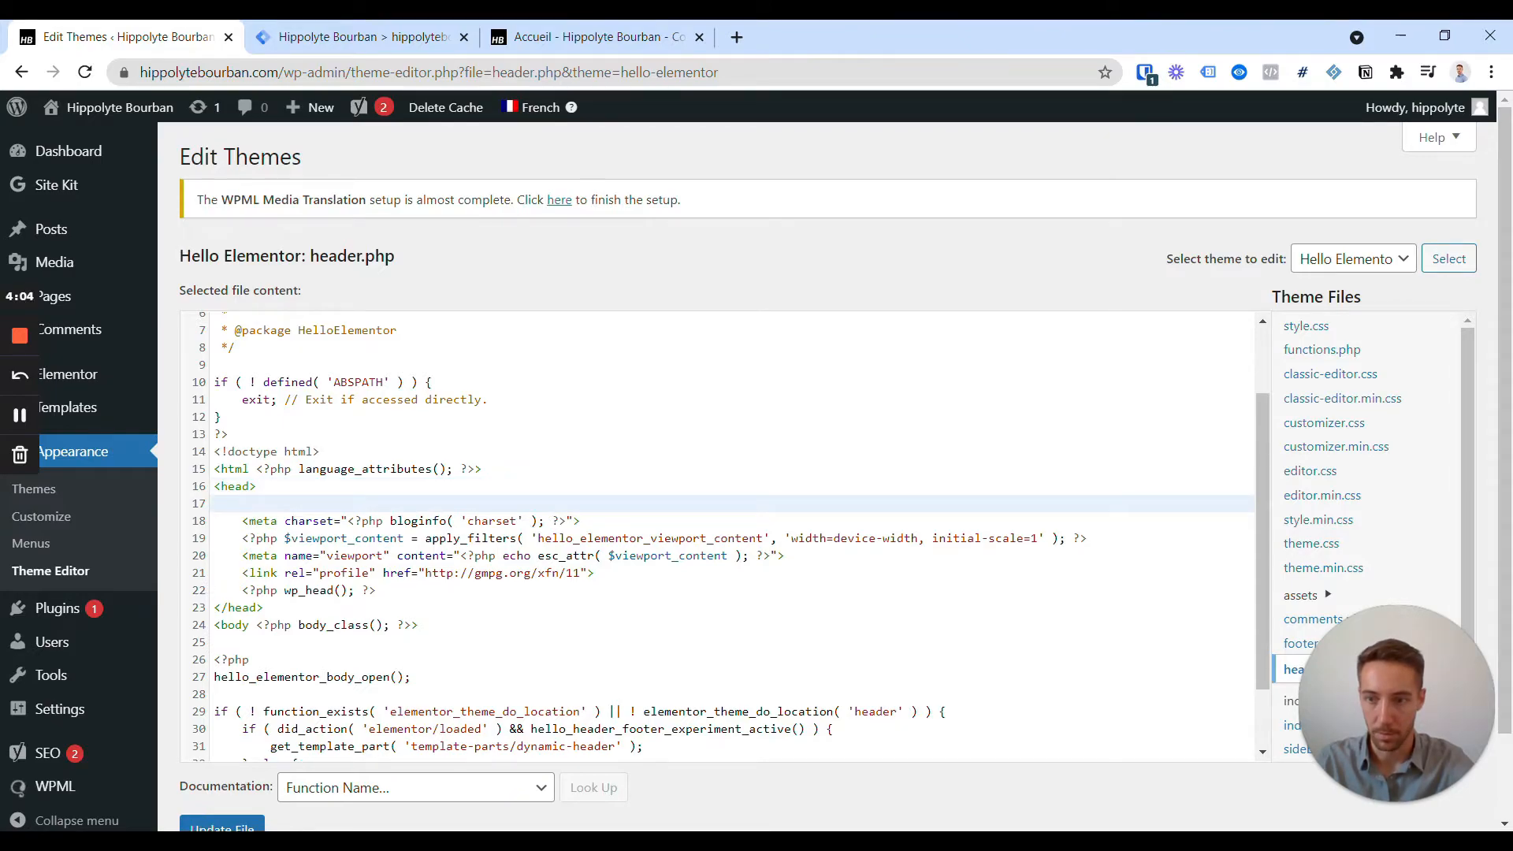
{"action": "key", "text": "Return"}
{"action": "key", "text": "Up"}
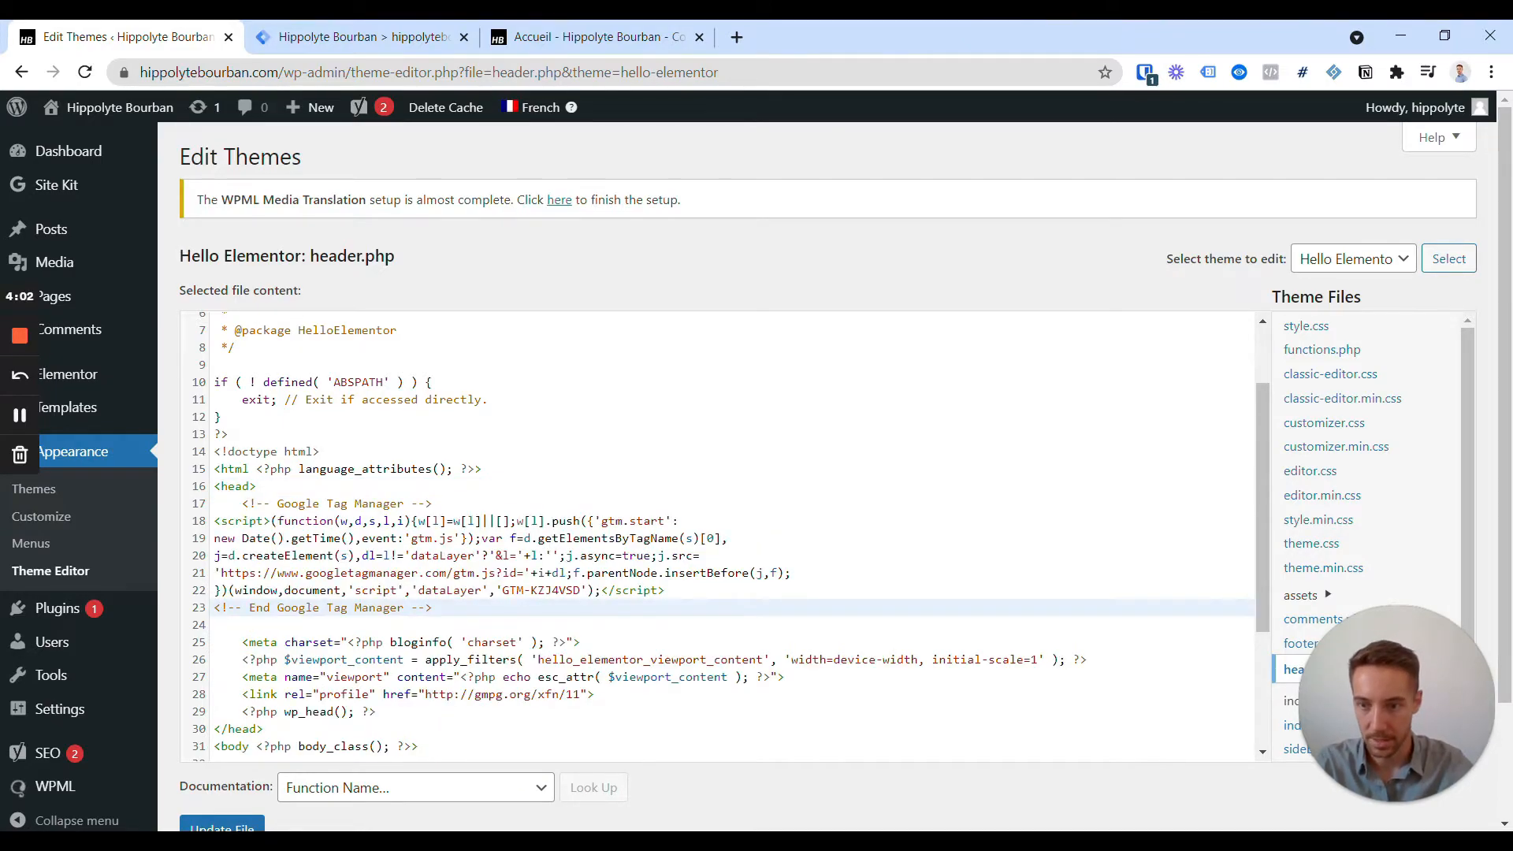
Copy the noscript snippet from Tag Manager, paste it below the opening <body> tag in header.php, and update the file.
{"action": "scroll", "coordinate": [709, 536], "scroll_direction": "down", "scroll_amount": 3}
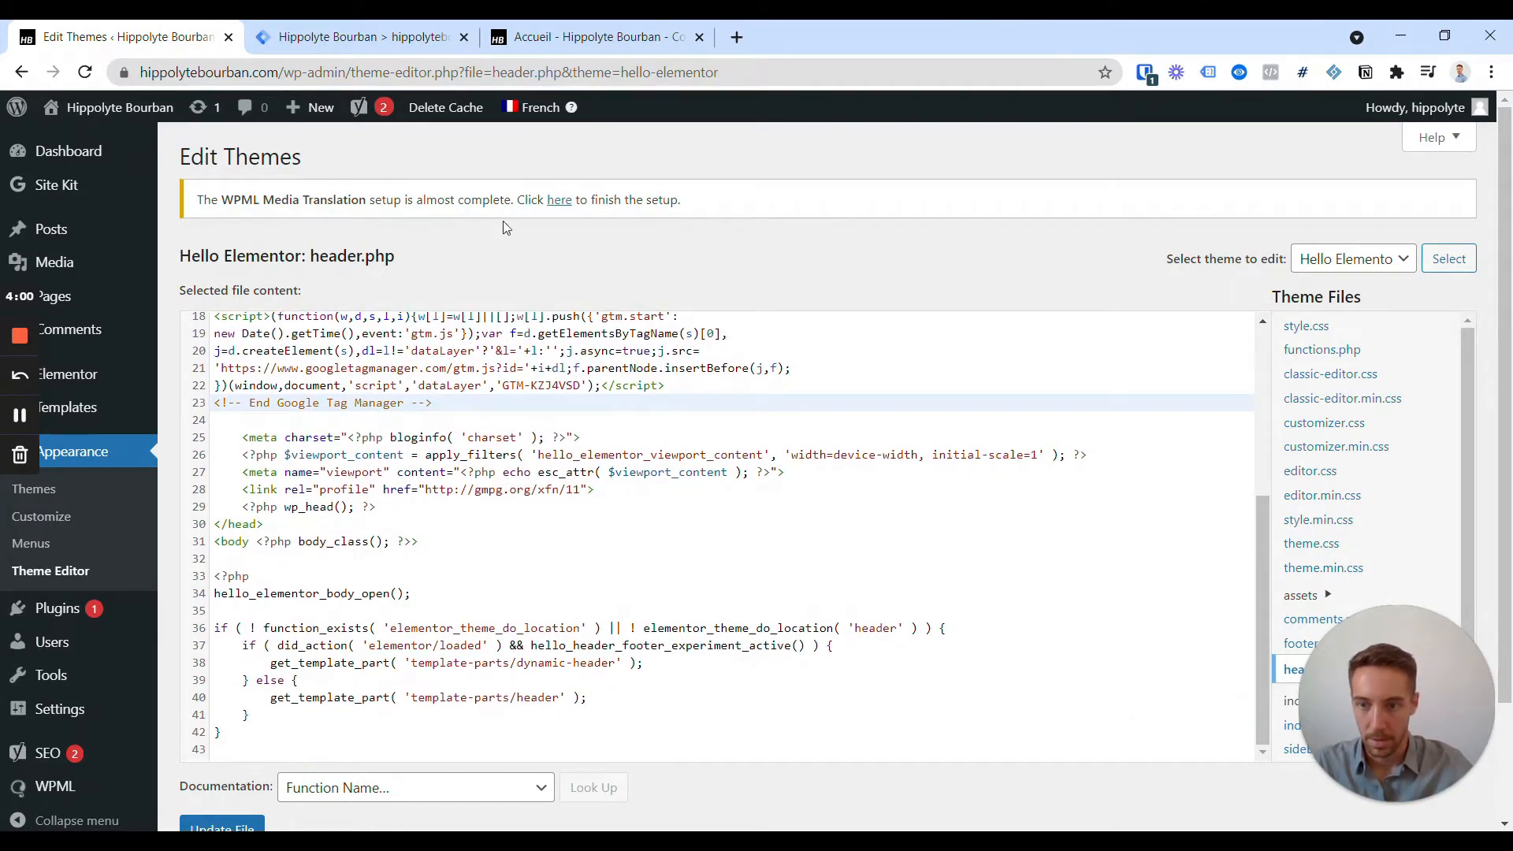
{"action": "left_click", "coordinate": [415, 26]}
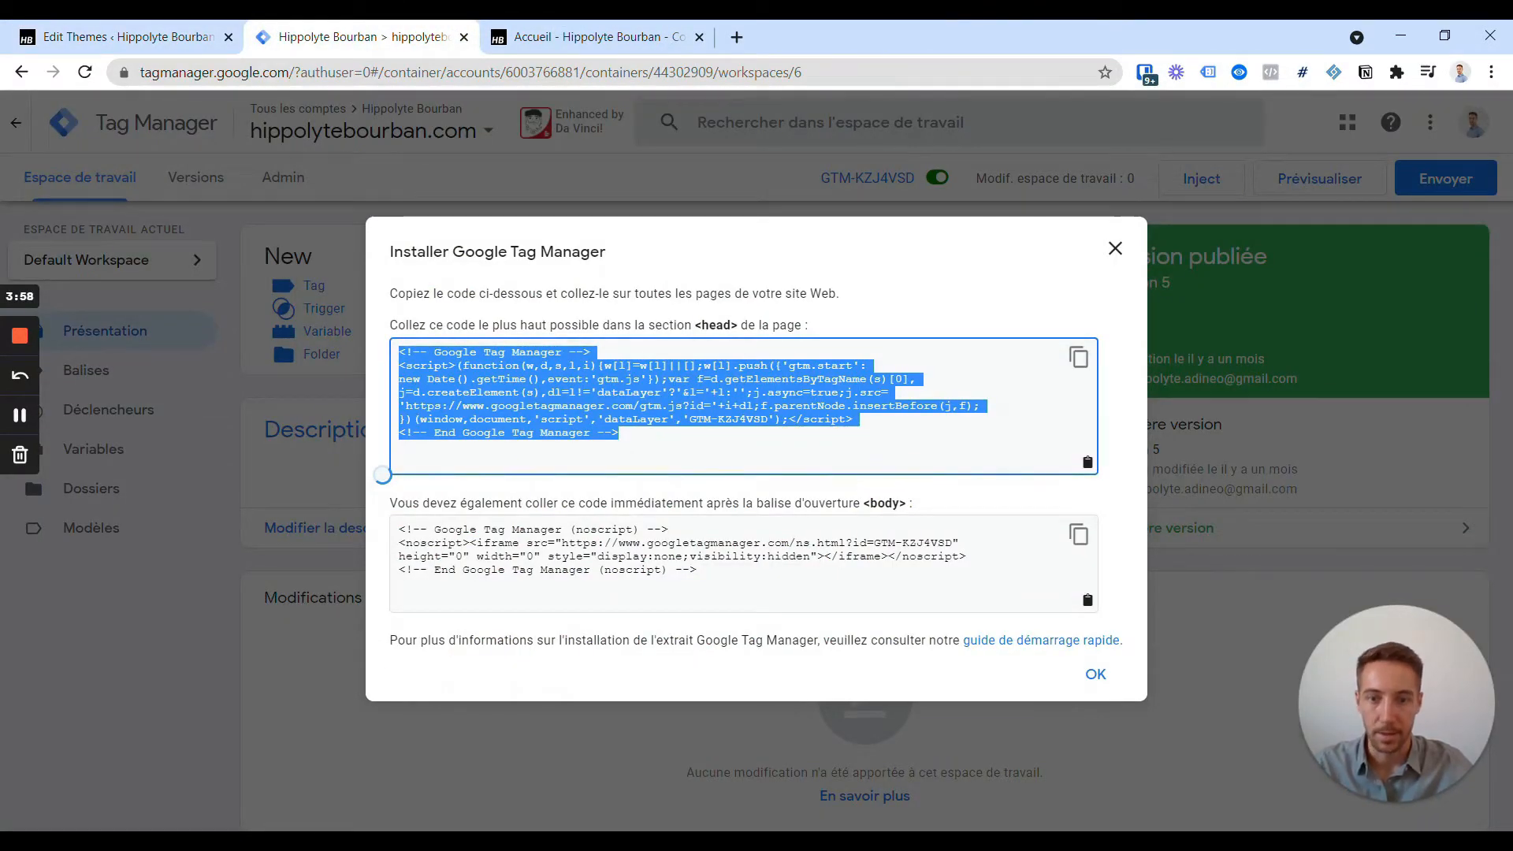
{"action": "left_click", "coordinate": [1077, 543]}
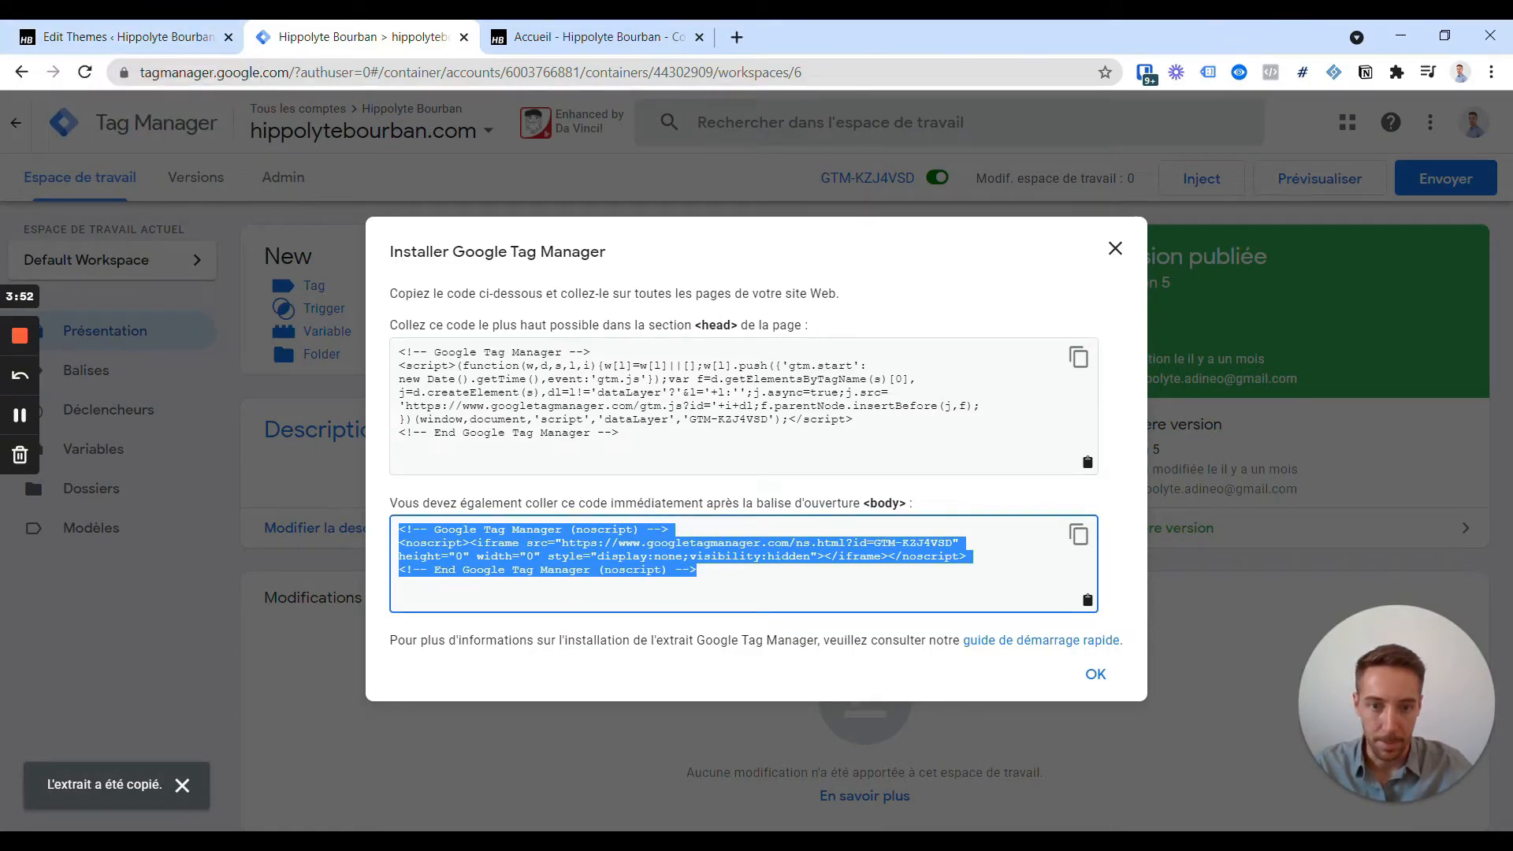
{"action": "left_click", "coordinate": [126, 37]}
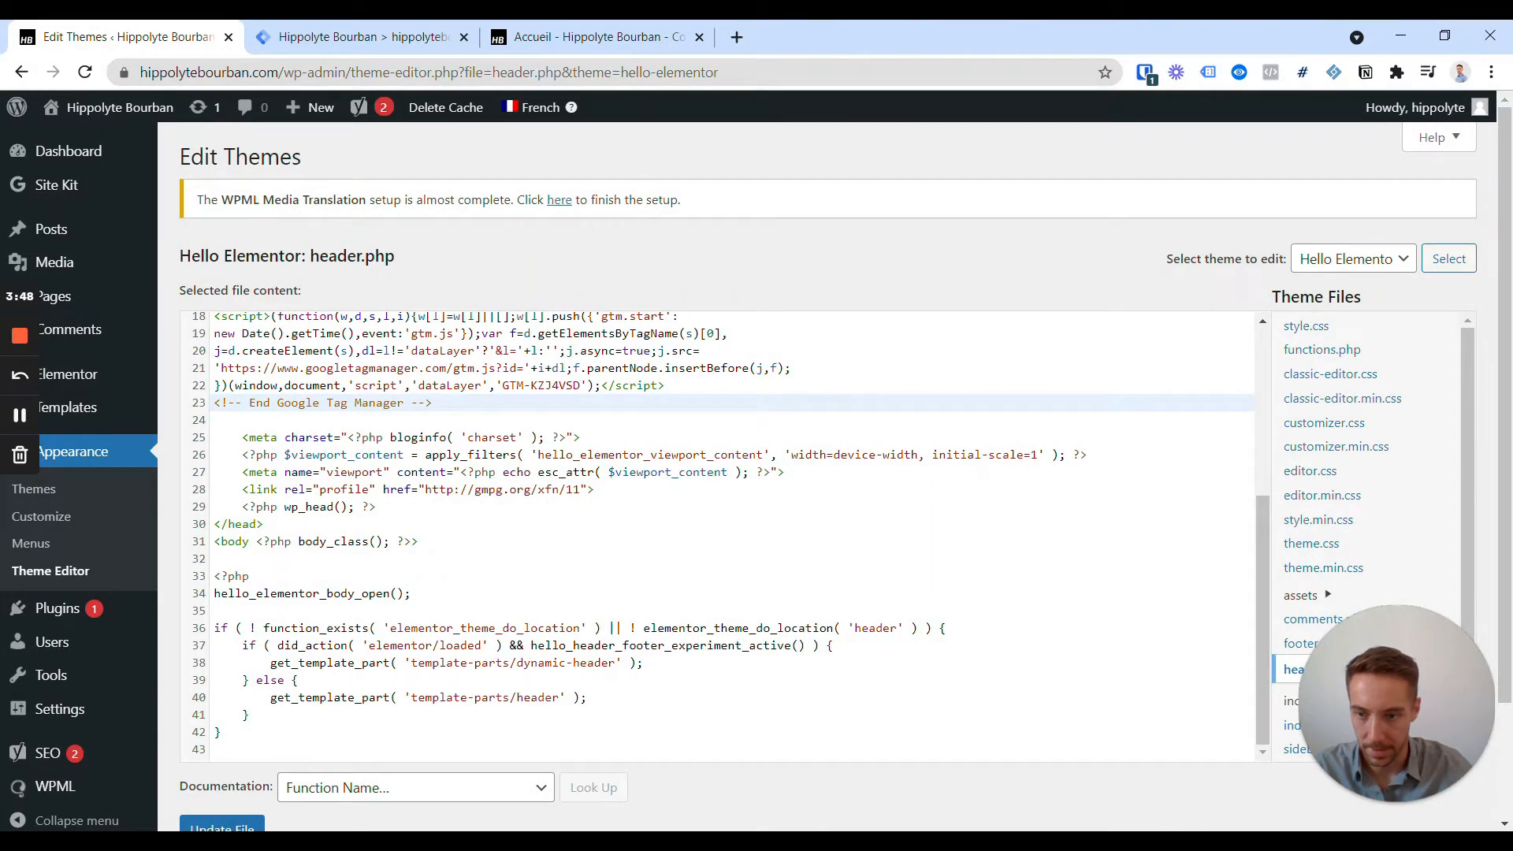
{"action": "left_click", "coordinate": [216, 559]}
{"action": "key", "text": "Return"}
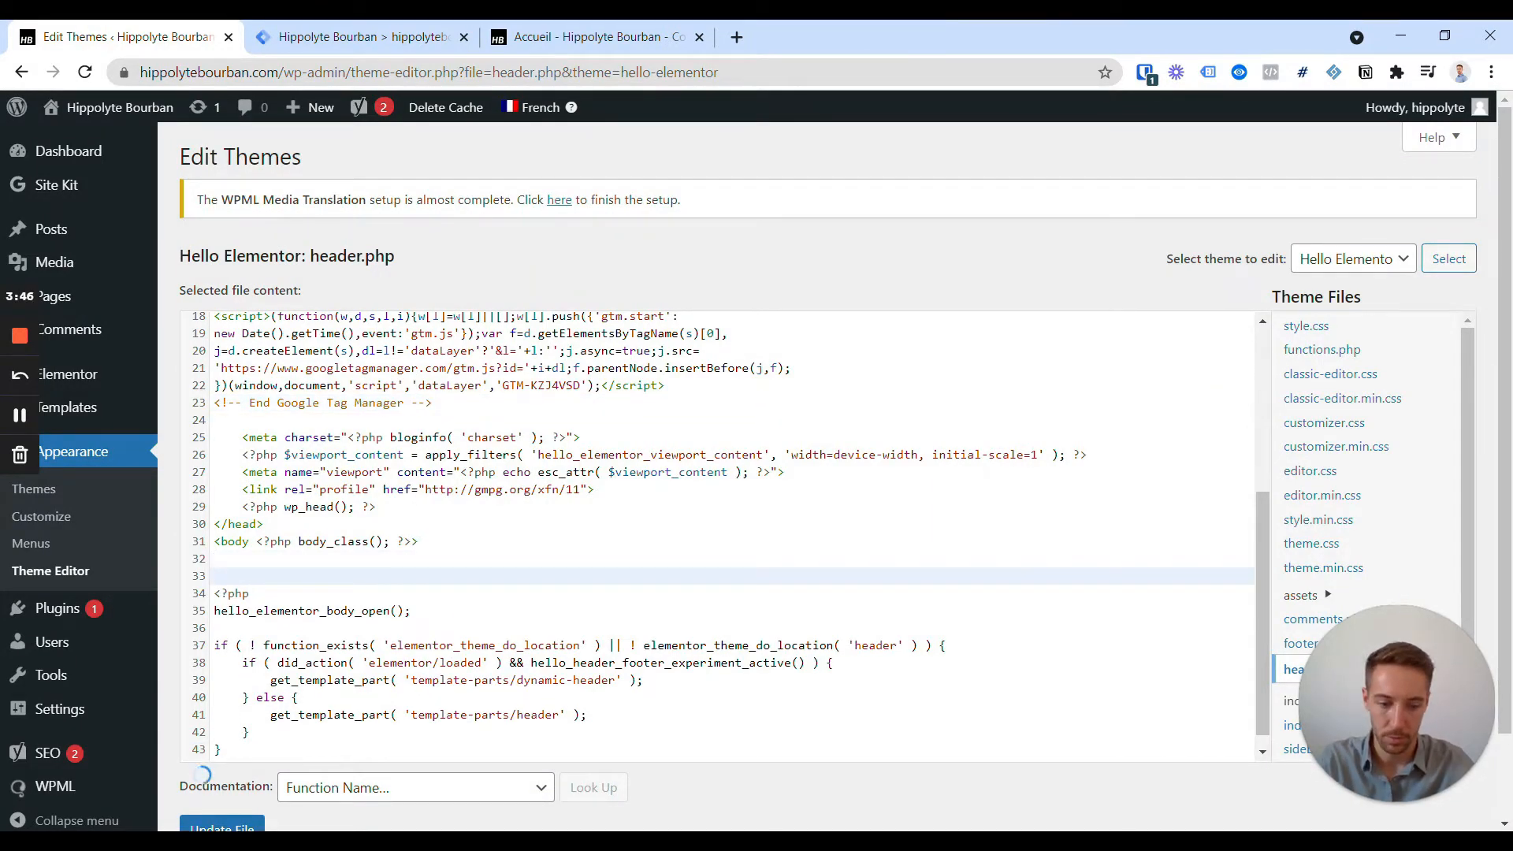
{"action": "key", "text": "ctrl+v"}
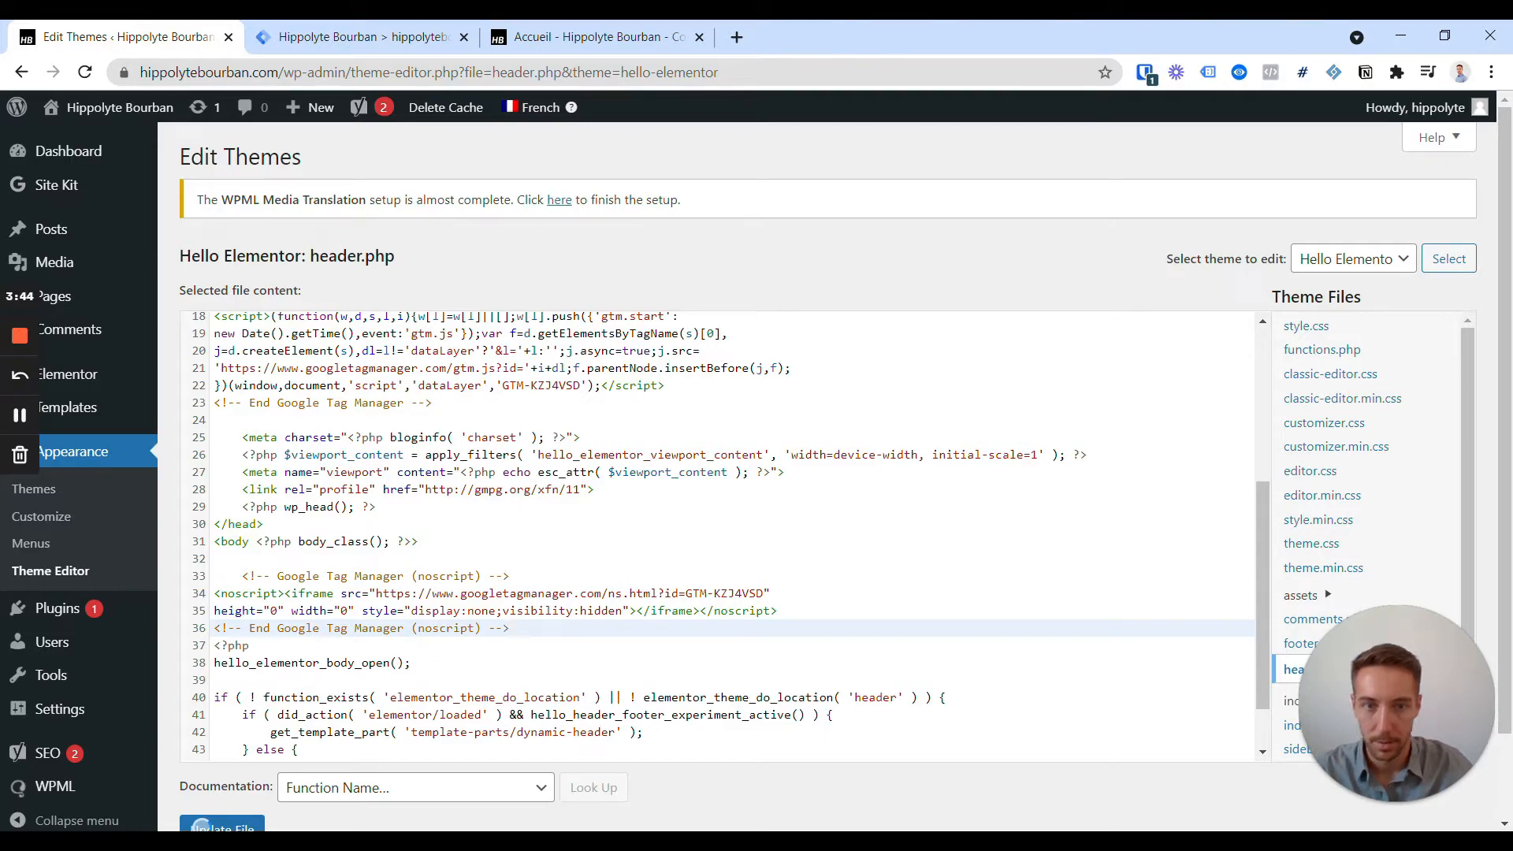
{"action": "scroll", "coordinate": [264, 819], "scroll_direction": "down", "scroll_amount": 2}
{"action": "left_click", "coordinate": [239, 741]}
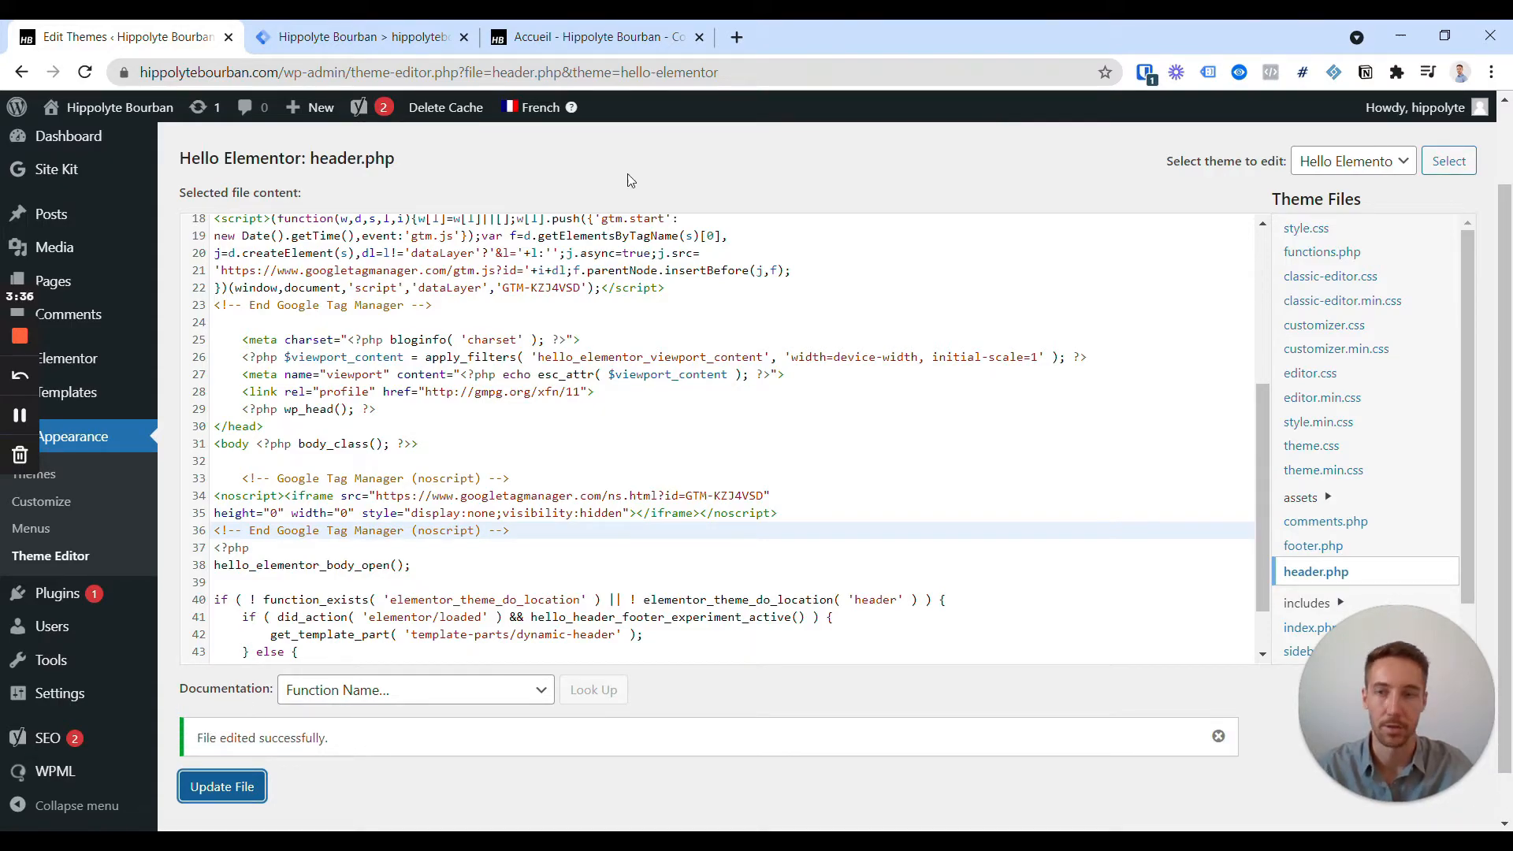
Refresh the live site's home page and check its tags with the browser's tag-checking extension.
{"action": "left_click", "coordinate": [607, 36]}
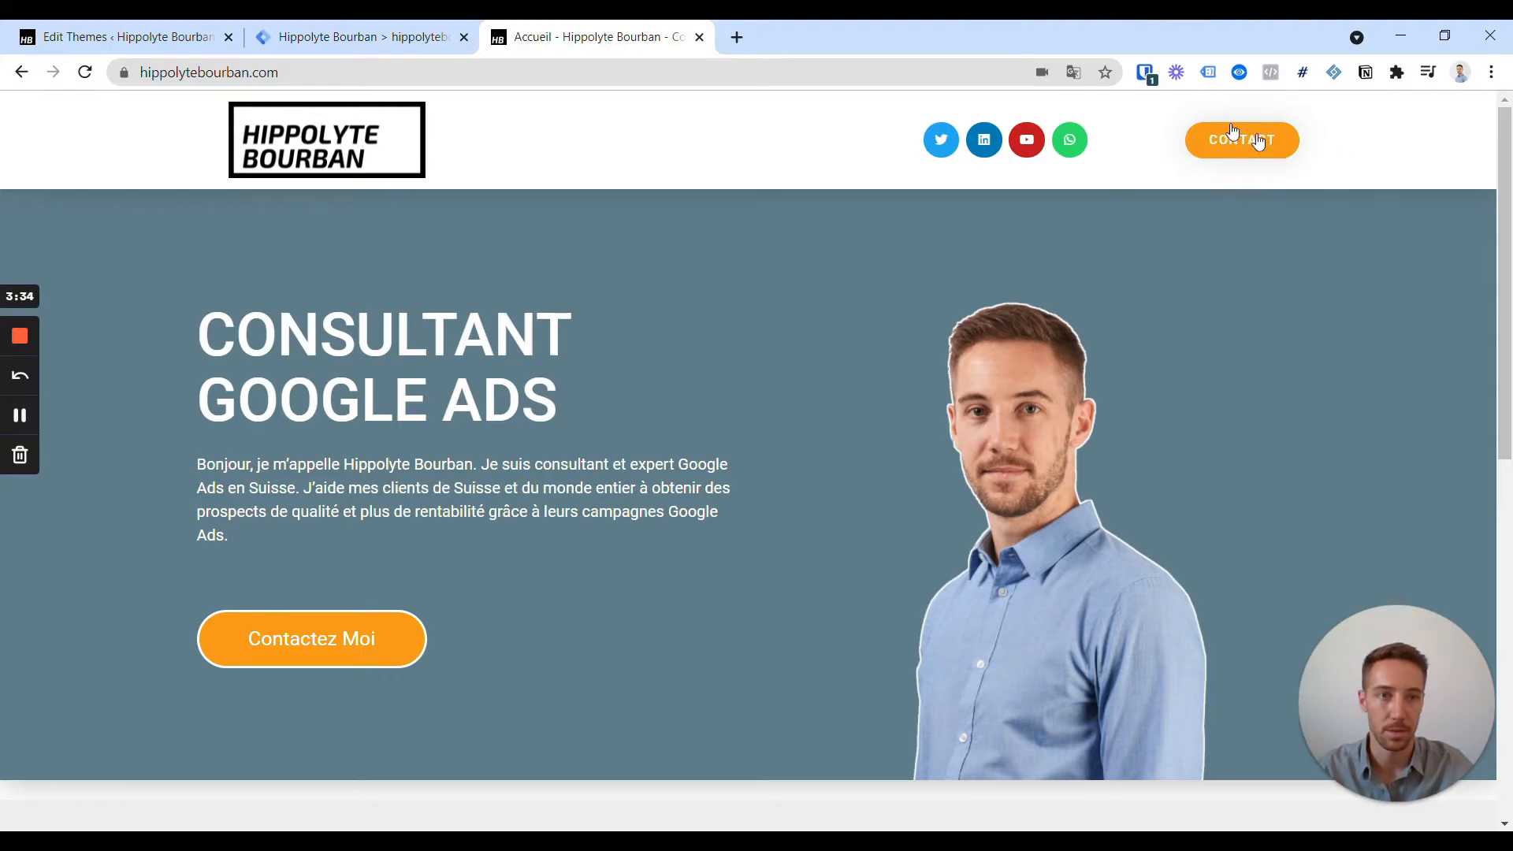
{"action": "left_click", "coordinate": [85, 72]}
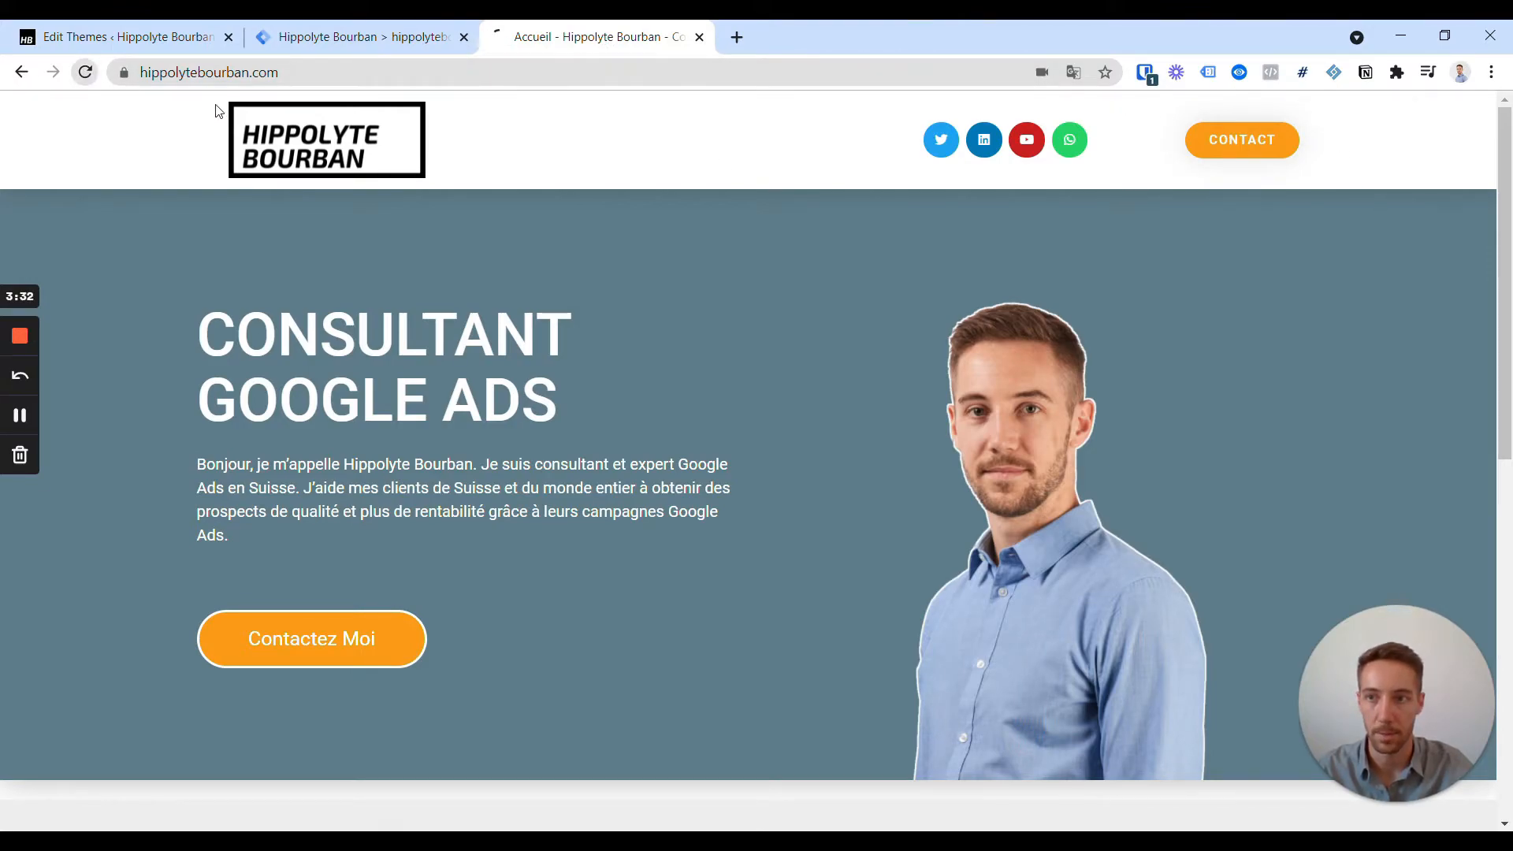
{"action": "left_click", "coordinate": [1210, 74]}
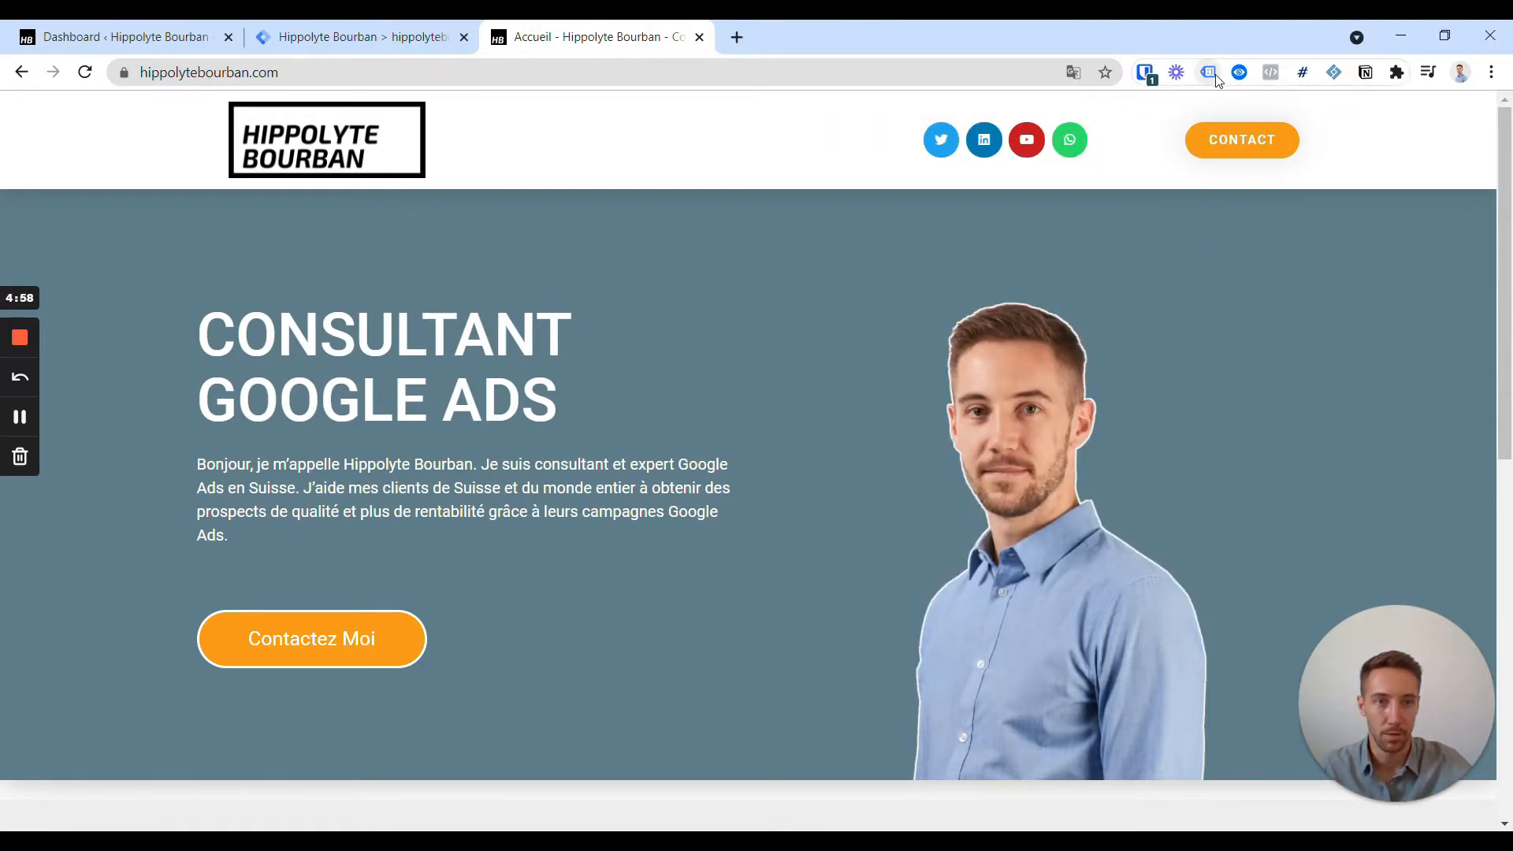
{"action": "left_click", "coordinate": [1212, 76]}
{"action": "left_click", "coordinate": [1211, 72]}
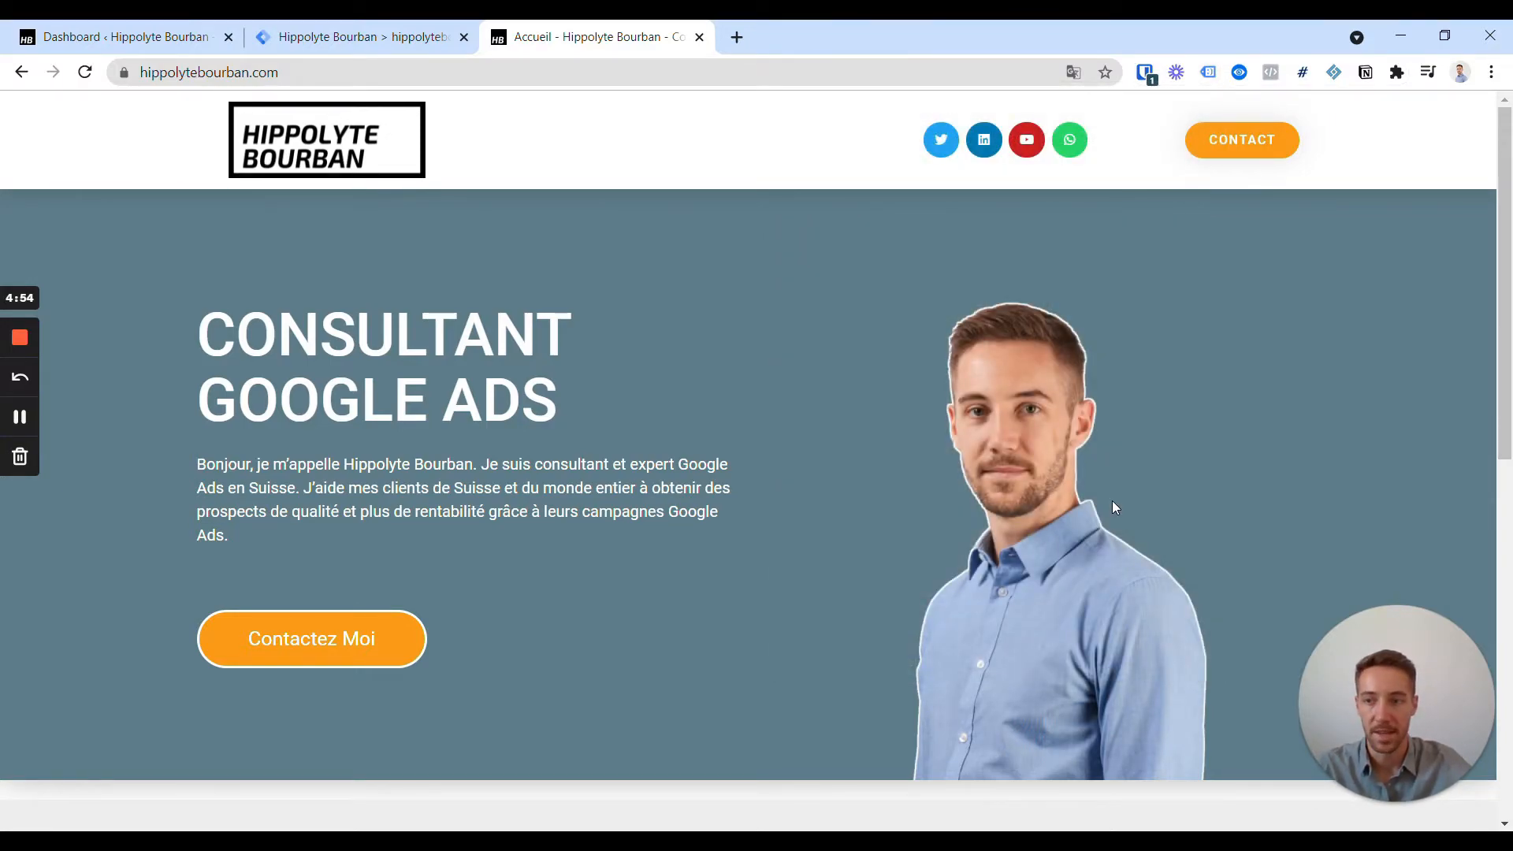
Return to the WordPress admin and search the plugins available to add for "google tag manager".
{"action": "left_click", "coordinate": [71, 32]}
{"action": "left_click", "coordinate": [86, 561]}
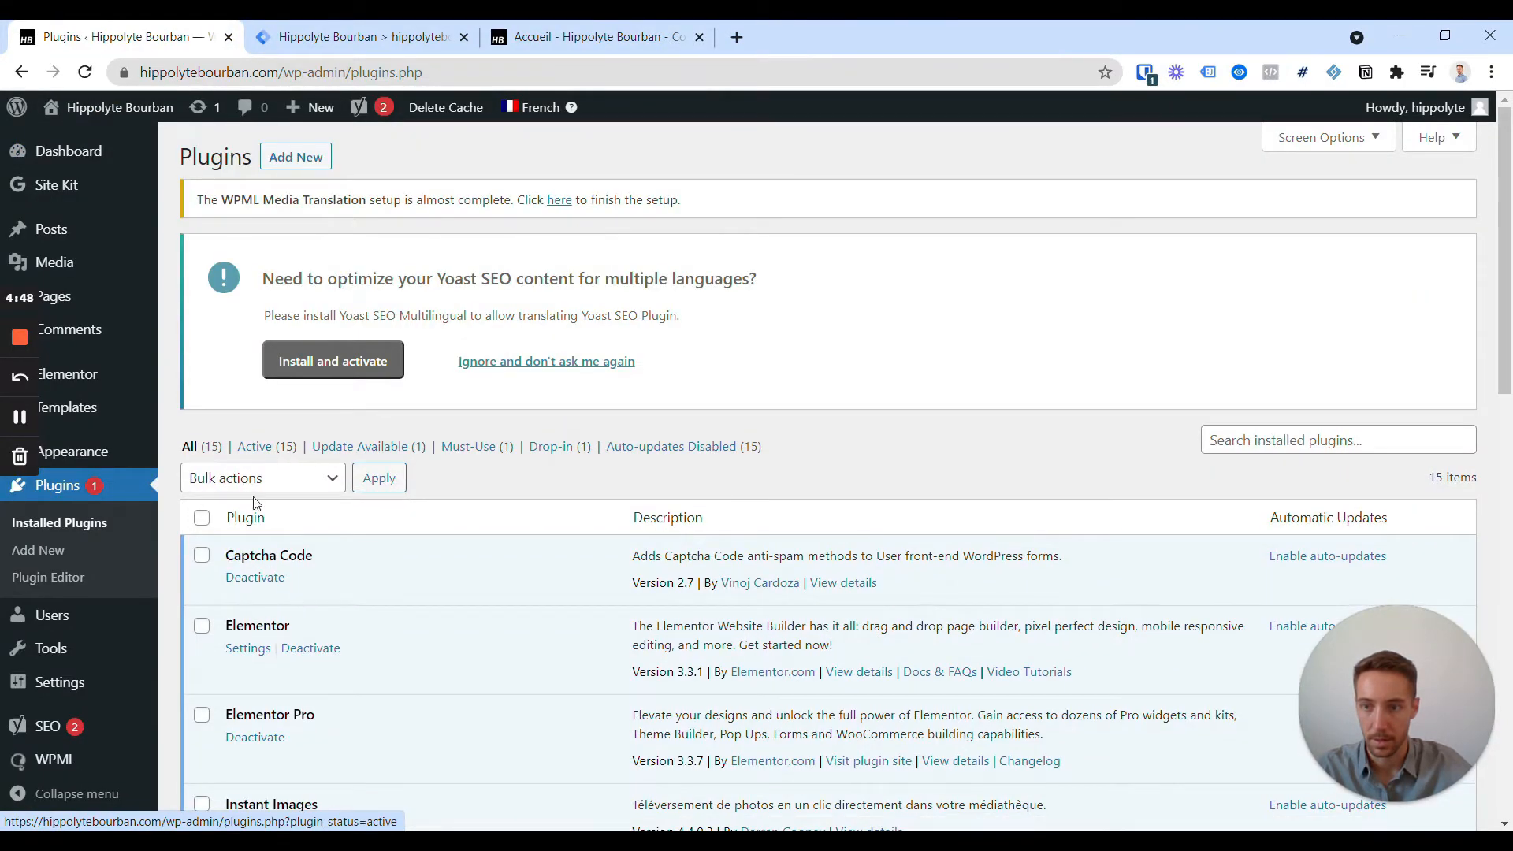
{"action": "left_click", "coordinate": [311, 159]}
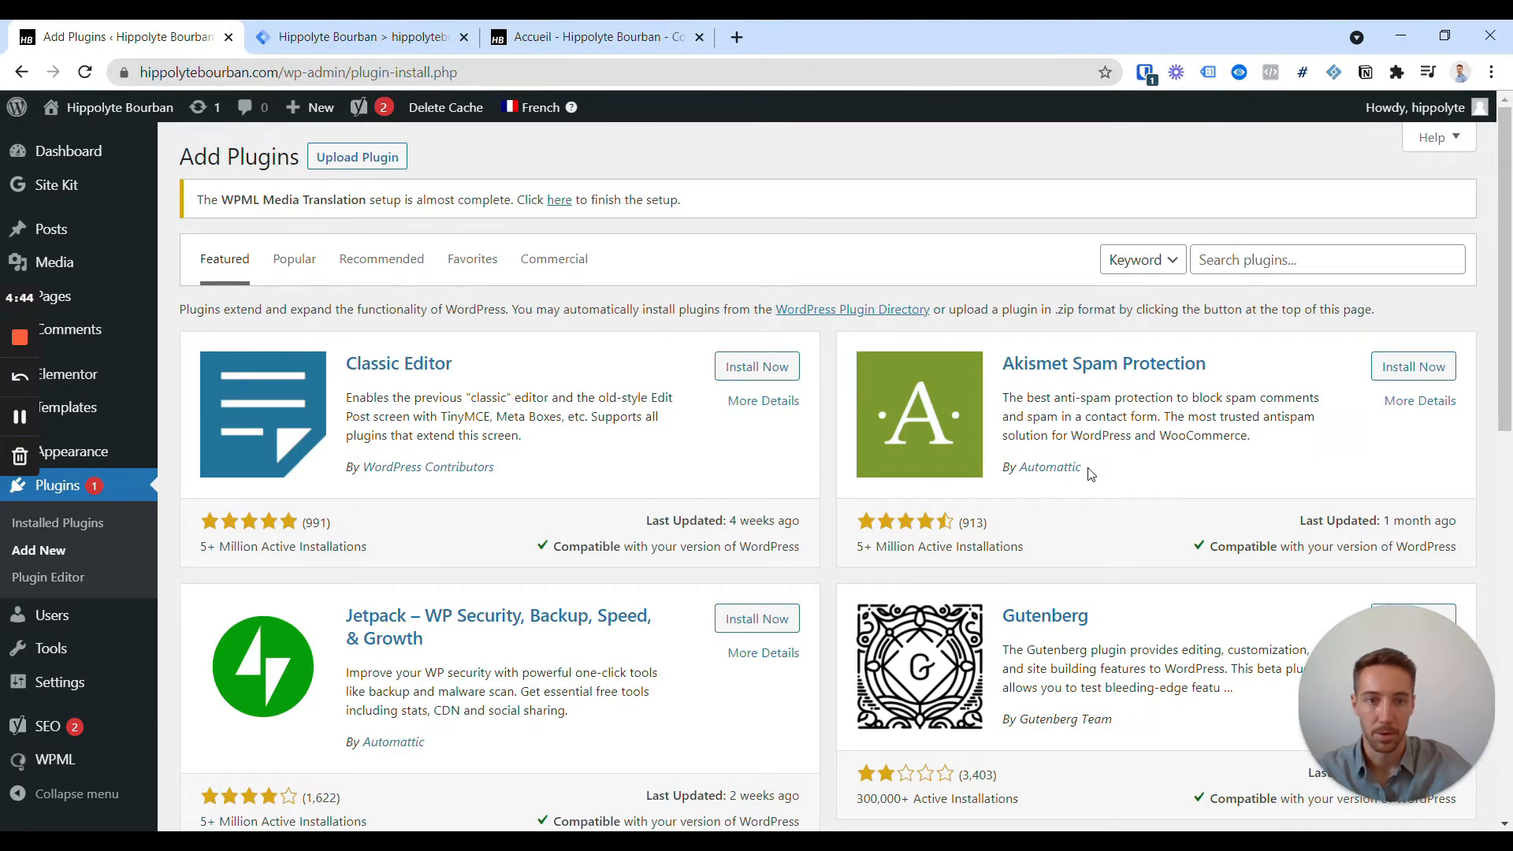
{"action": "left_click", "coordinate": [1327, 260]}
{"action": "type", "text": "goo"}
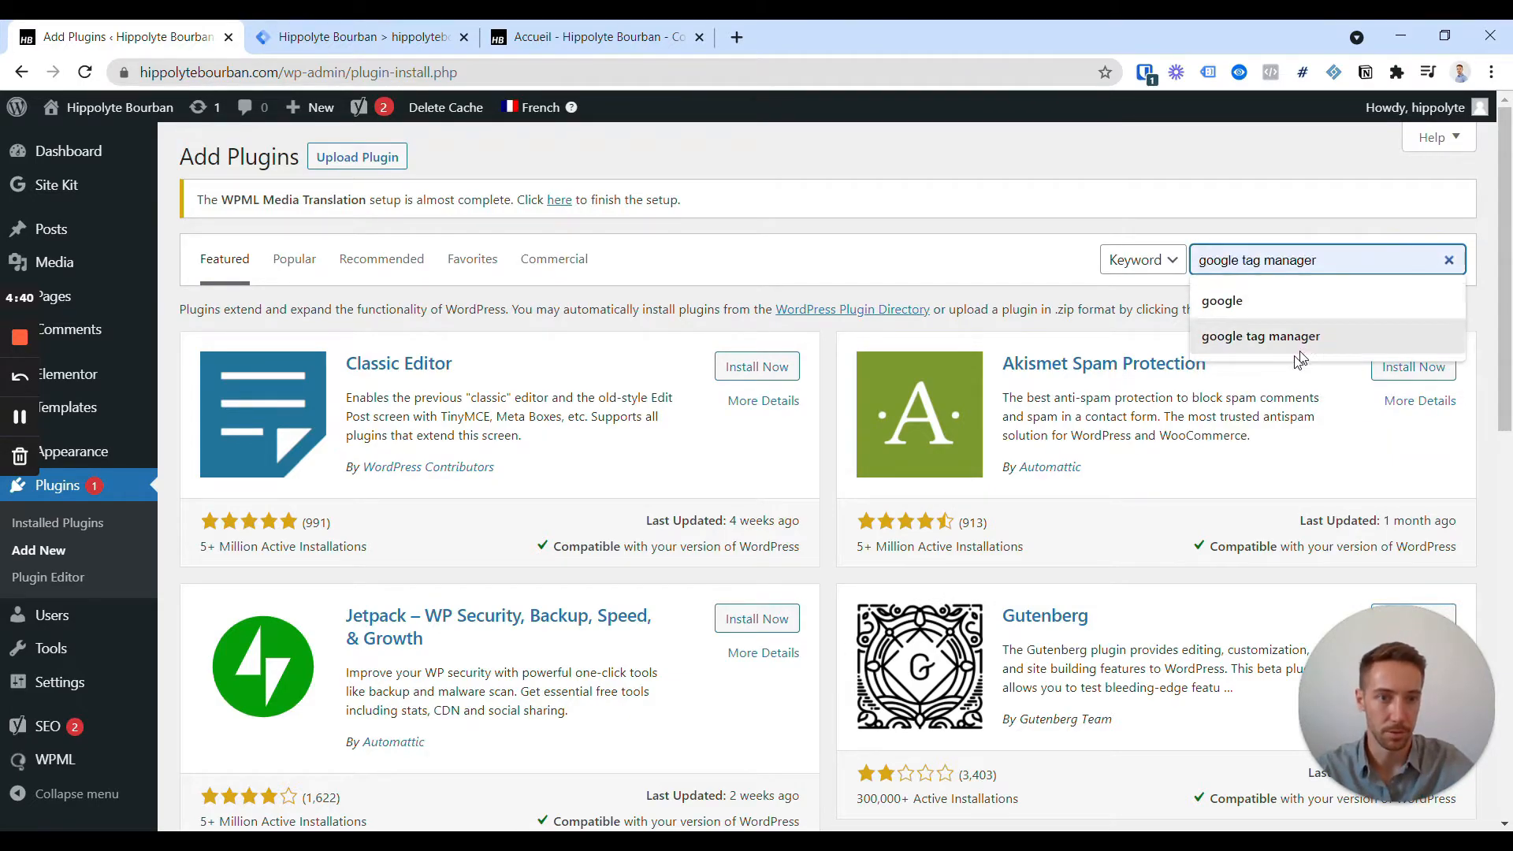
{"action": "type", "text": "gle tag manager"}
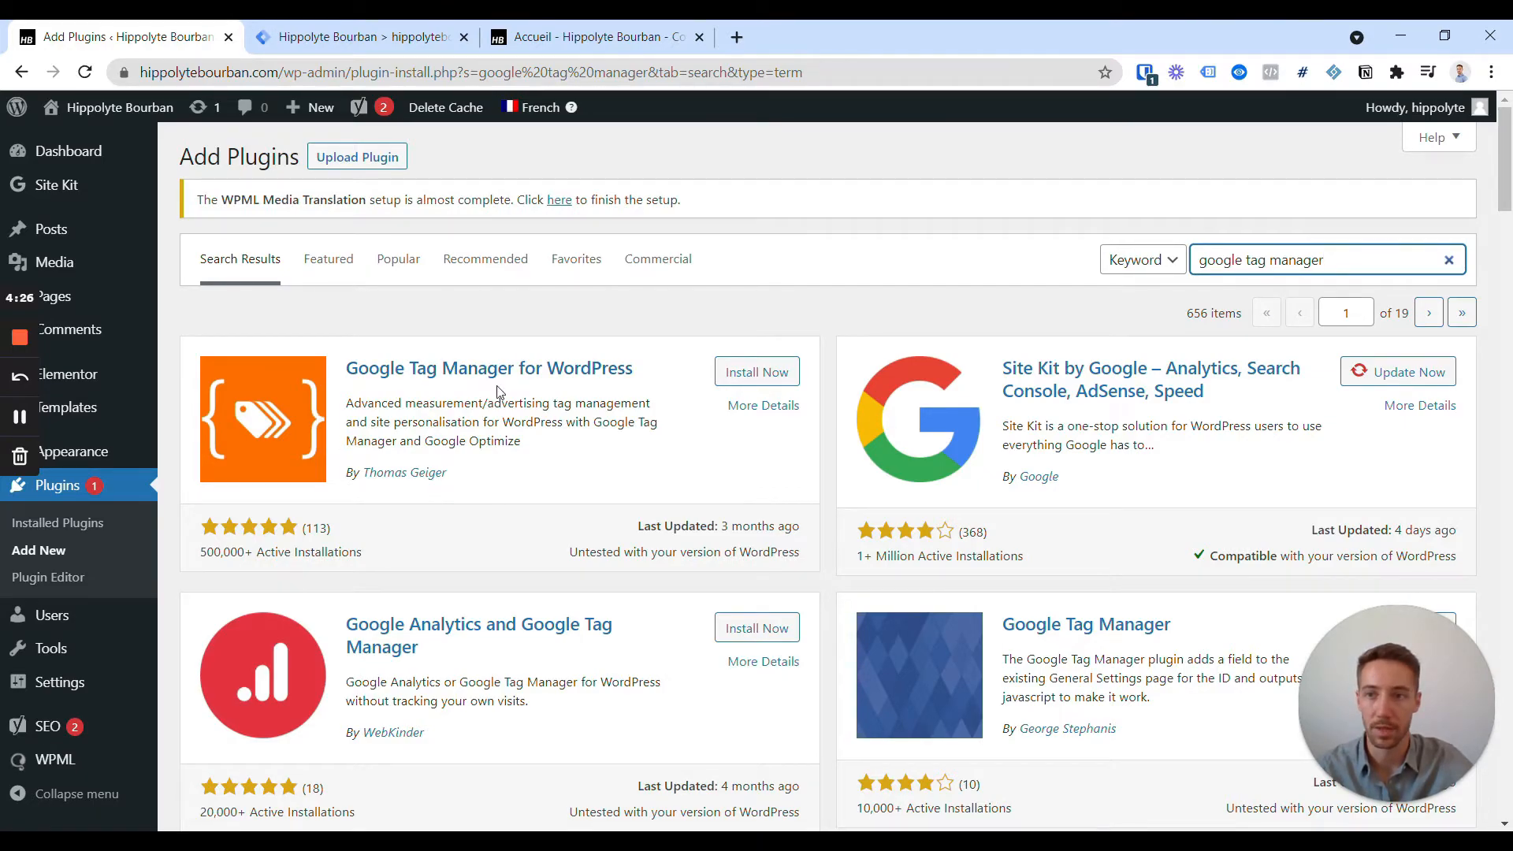
Install and activate the Google Tag Manager for WordPress plugin, then open its settings page.
{"action": "left_click", "coordinate": [758, 374]}
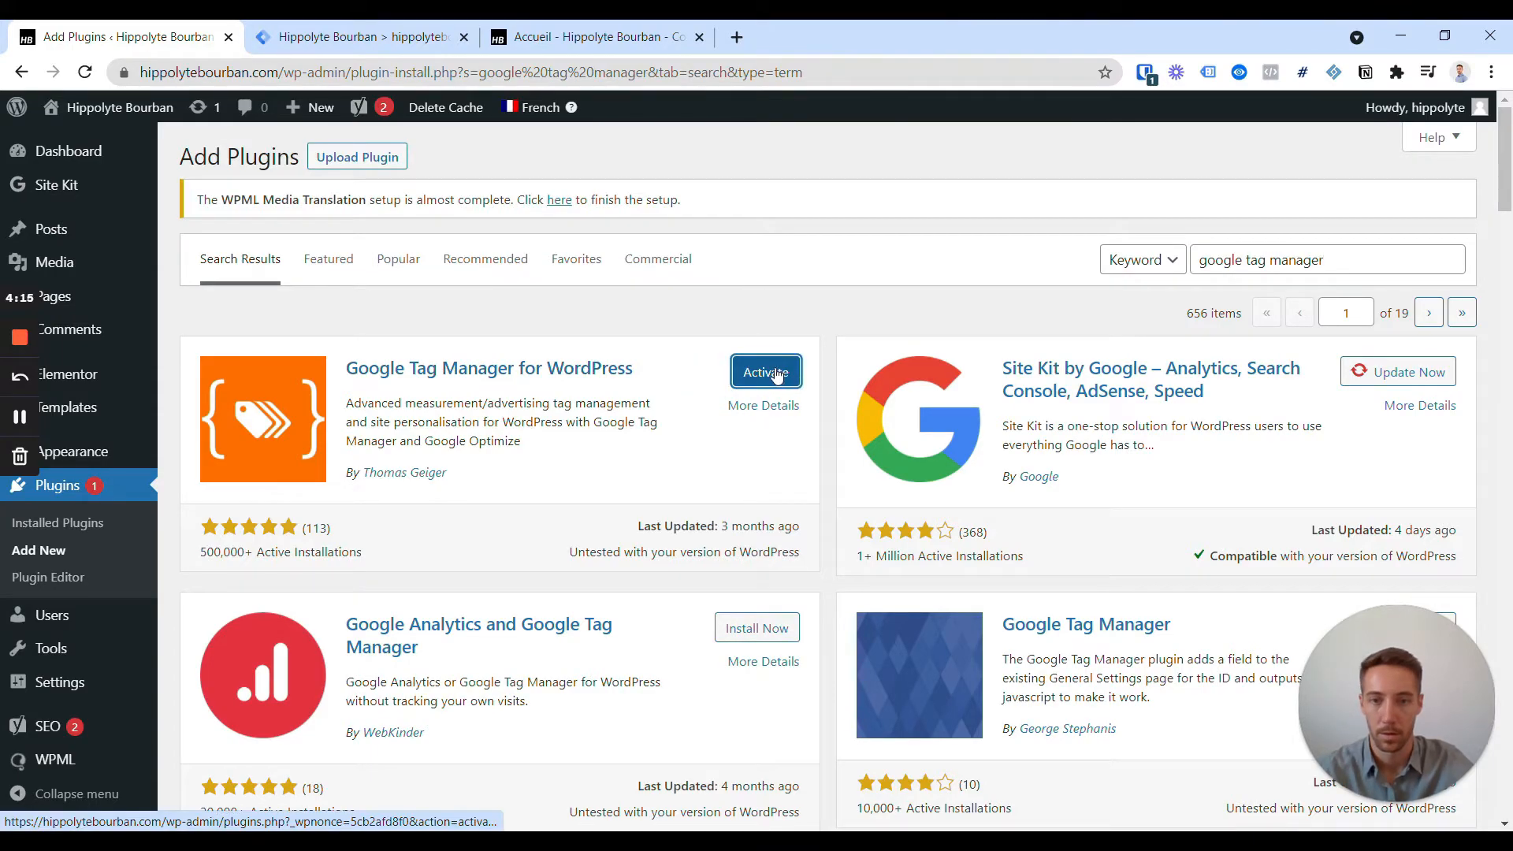
{"action": "left_click", "coordinate": [773, 373]}
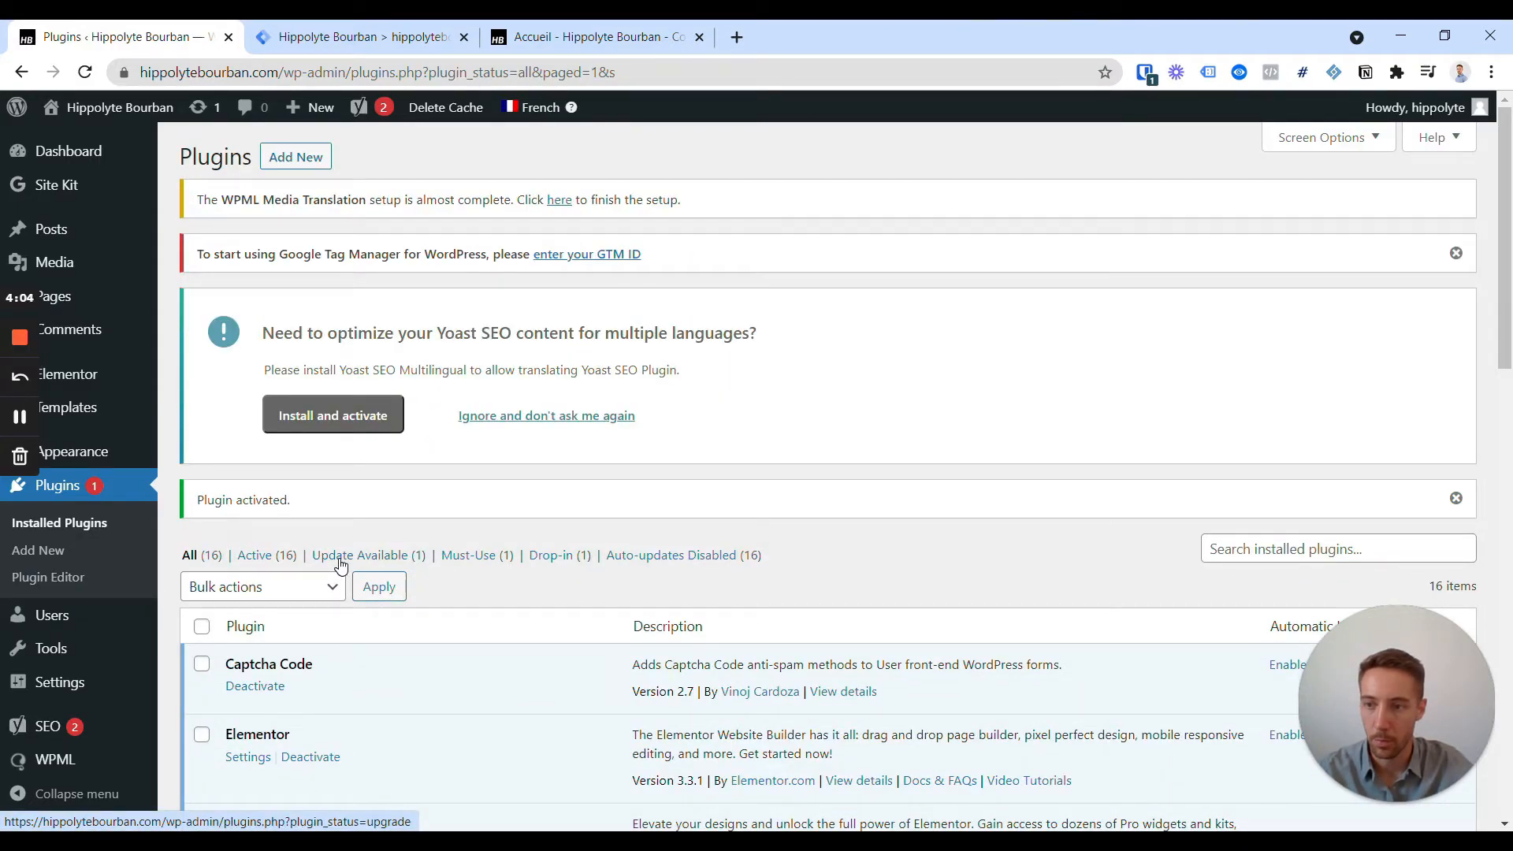
{"action": "scroll", "coordinate": [47, 615], "scroll_direction": "down", "scroll_amount": 1}
{"action": "mouse_move", "coordinate": [59, 694]}
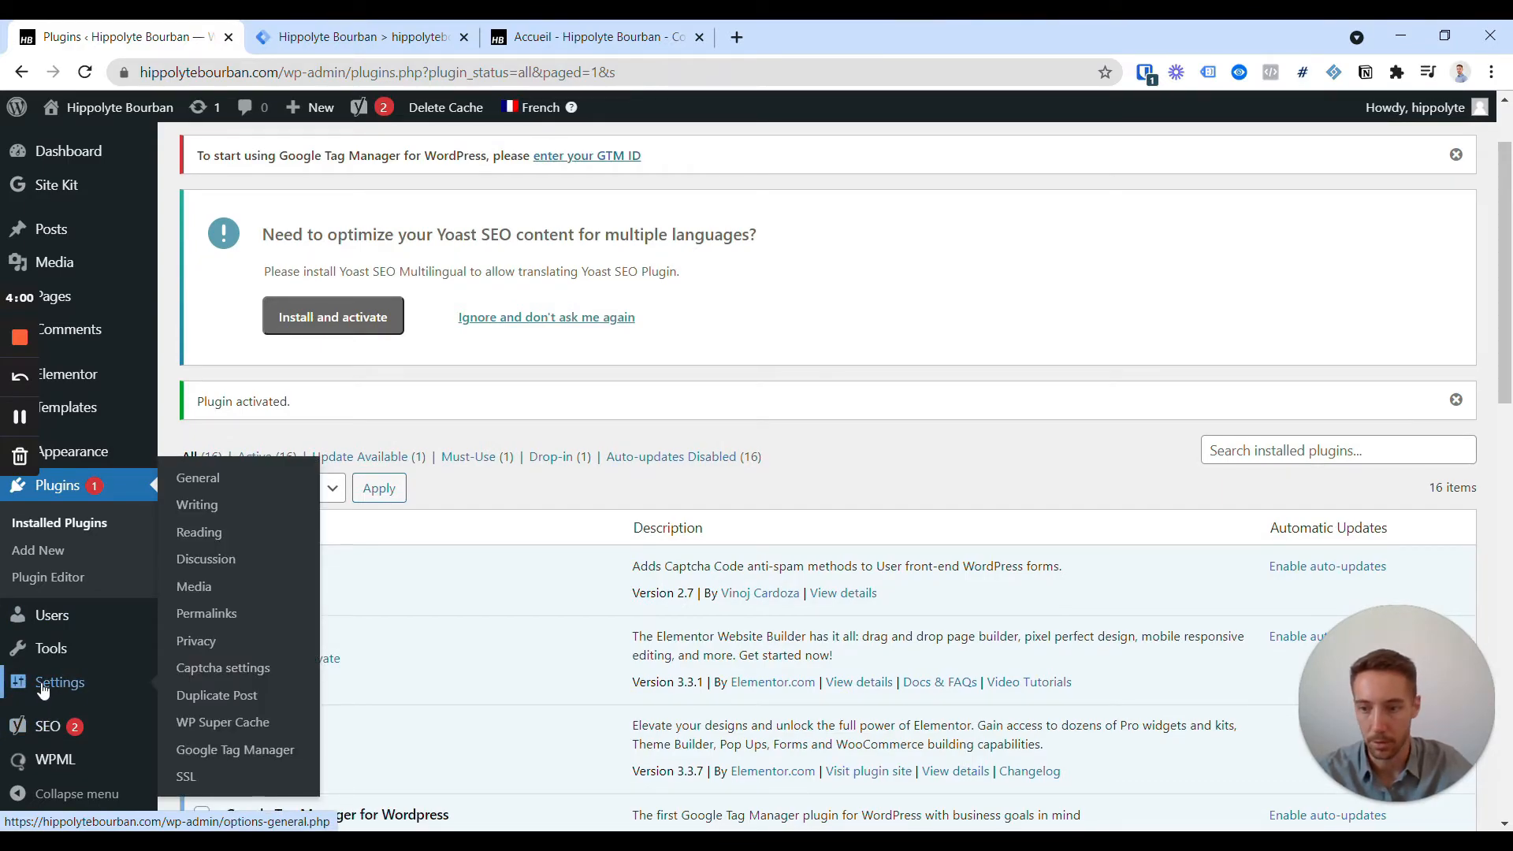
{"action": "scroll", "coordinate": [272, 740], "scroll_direction": "down", "scroll_amount": 1}
{"action": "left_click", "coordinate": [257, 757]}
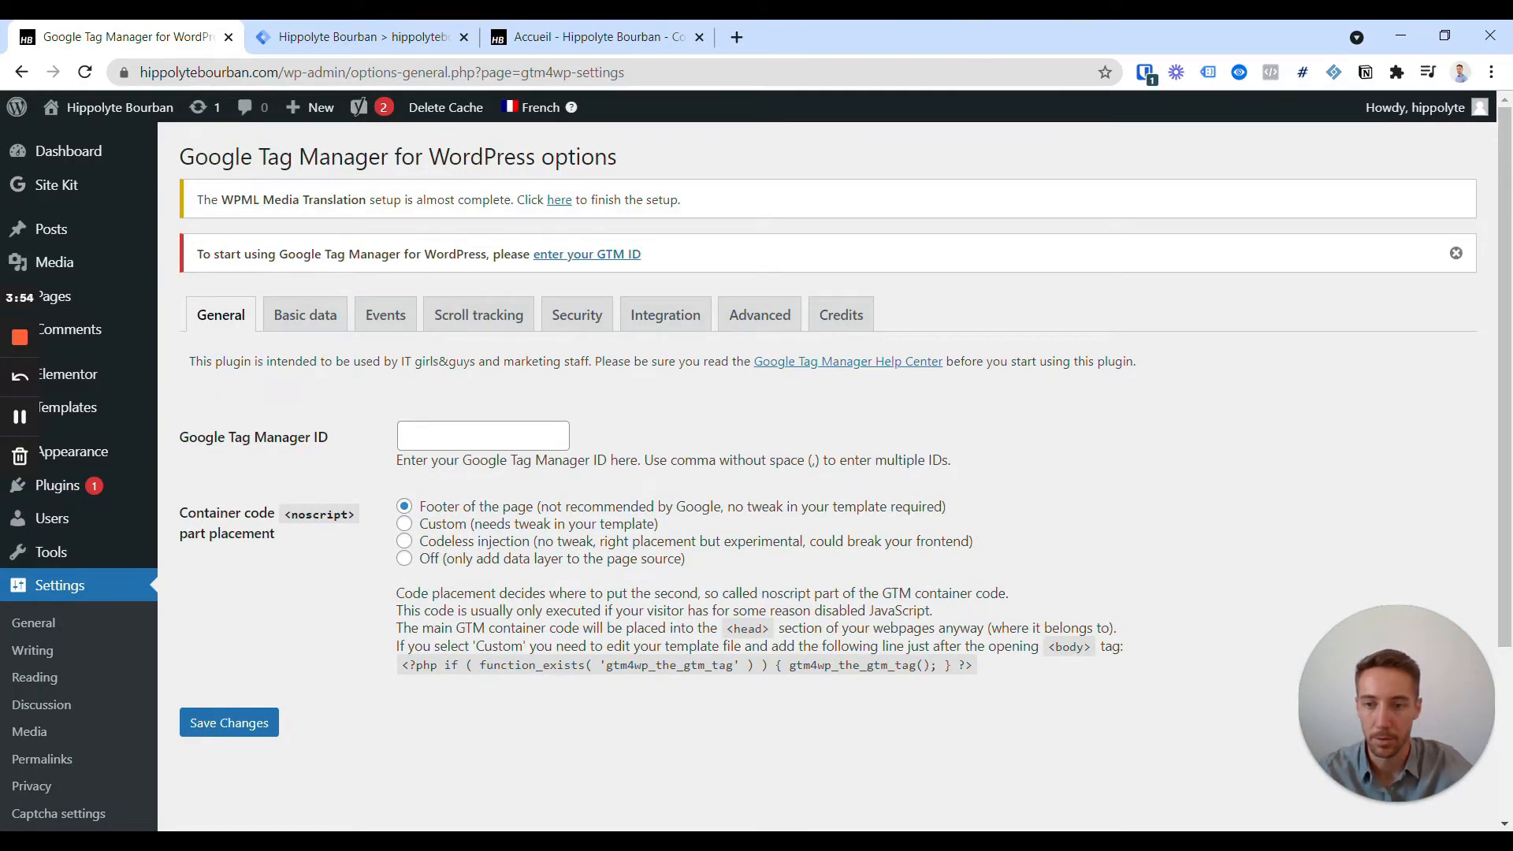
Switch to Tag Manager, close the installation snippets, and copy the container ID GTM-KZJ4VSD from the workspace header.
{"action": "left_click", "coordinate": [341, 39]}
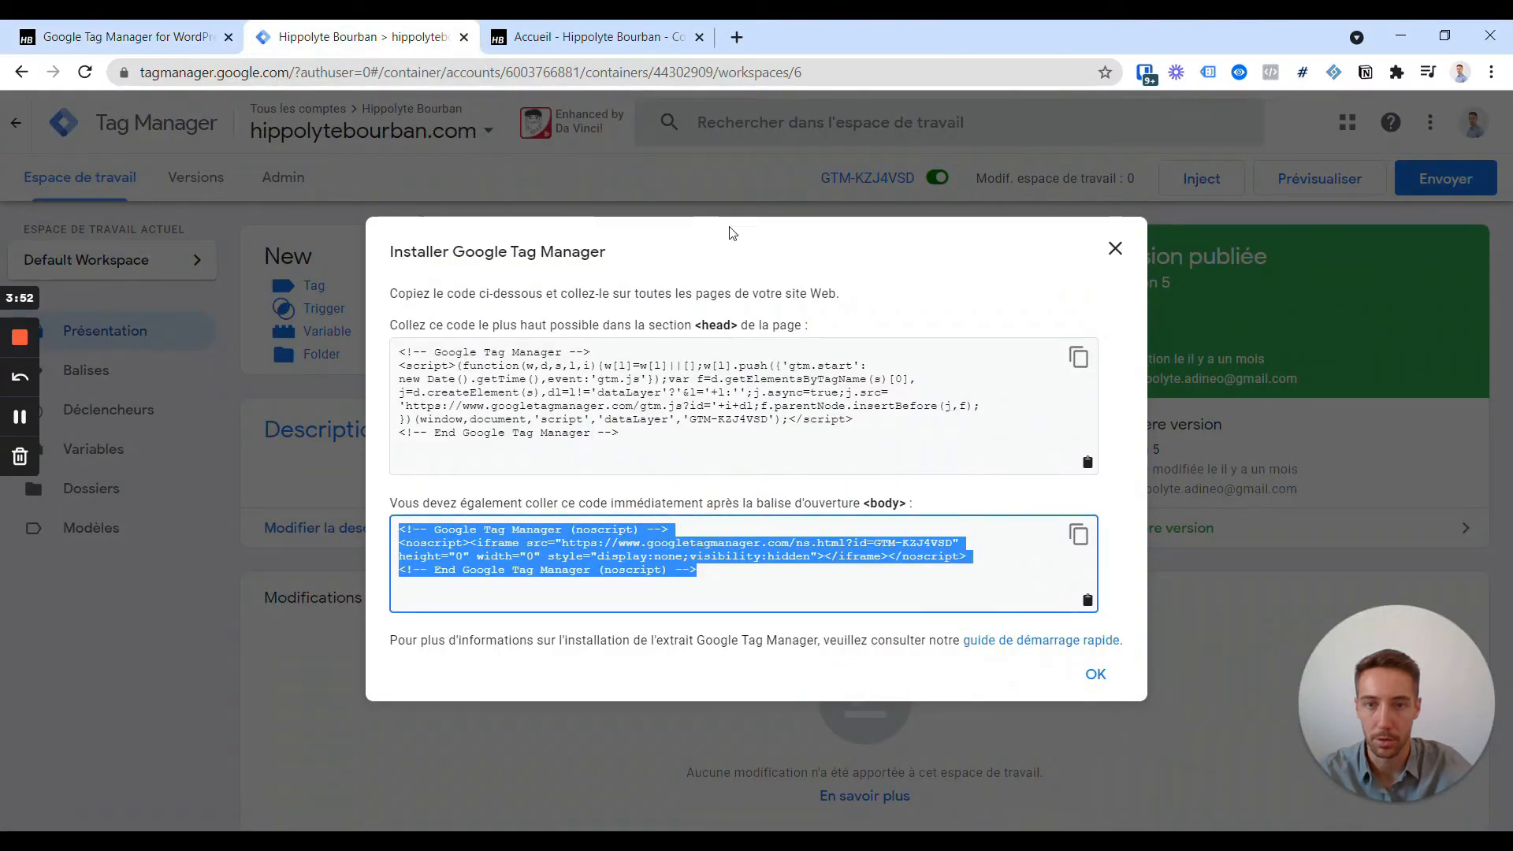
{"action": "left_click", "coordinate": [718, 302]}
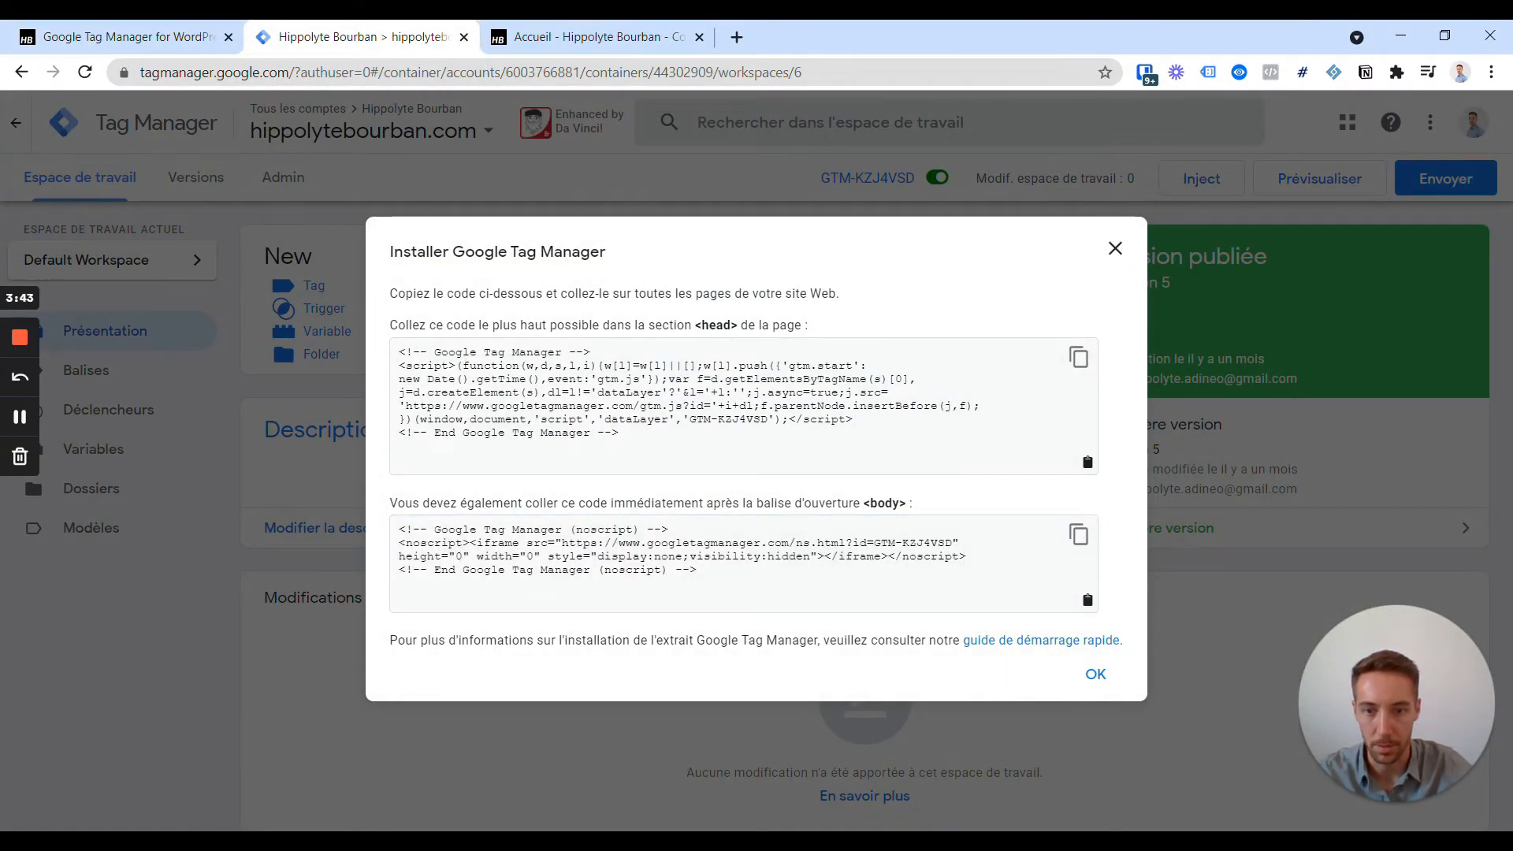
{"action": "left_click_drag", "start_coordinate": [690, 419], "coordinate": [769, 418]}
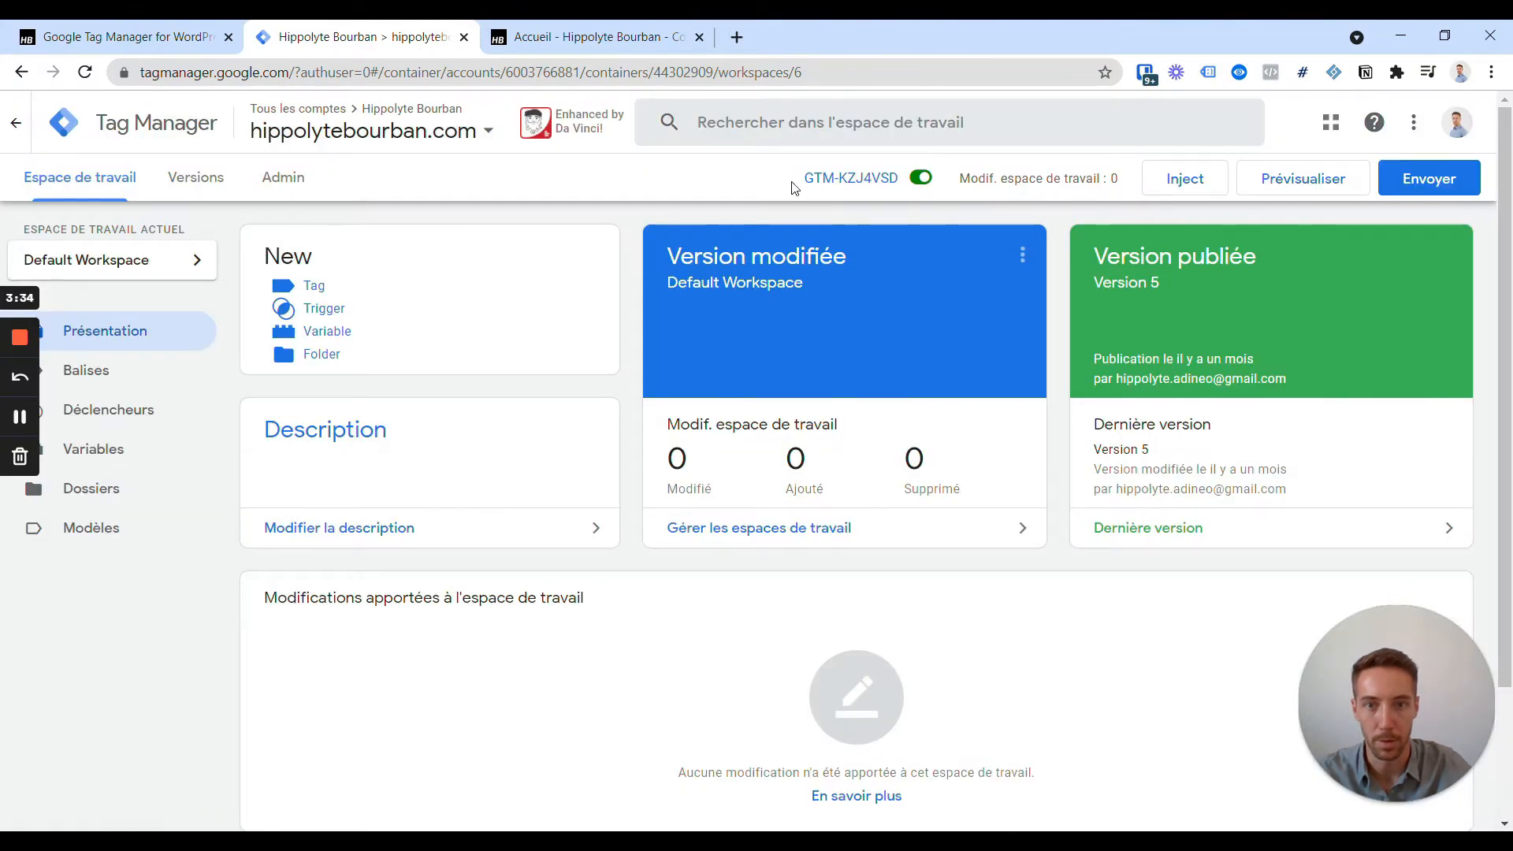
{"action": "left_click_drag", "start_coordinate": [806, 178], "coordinate": [896, 191]}
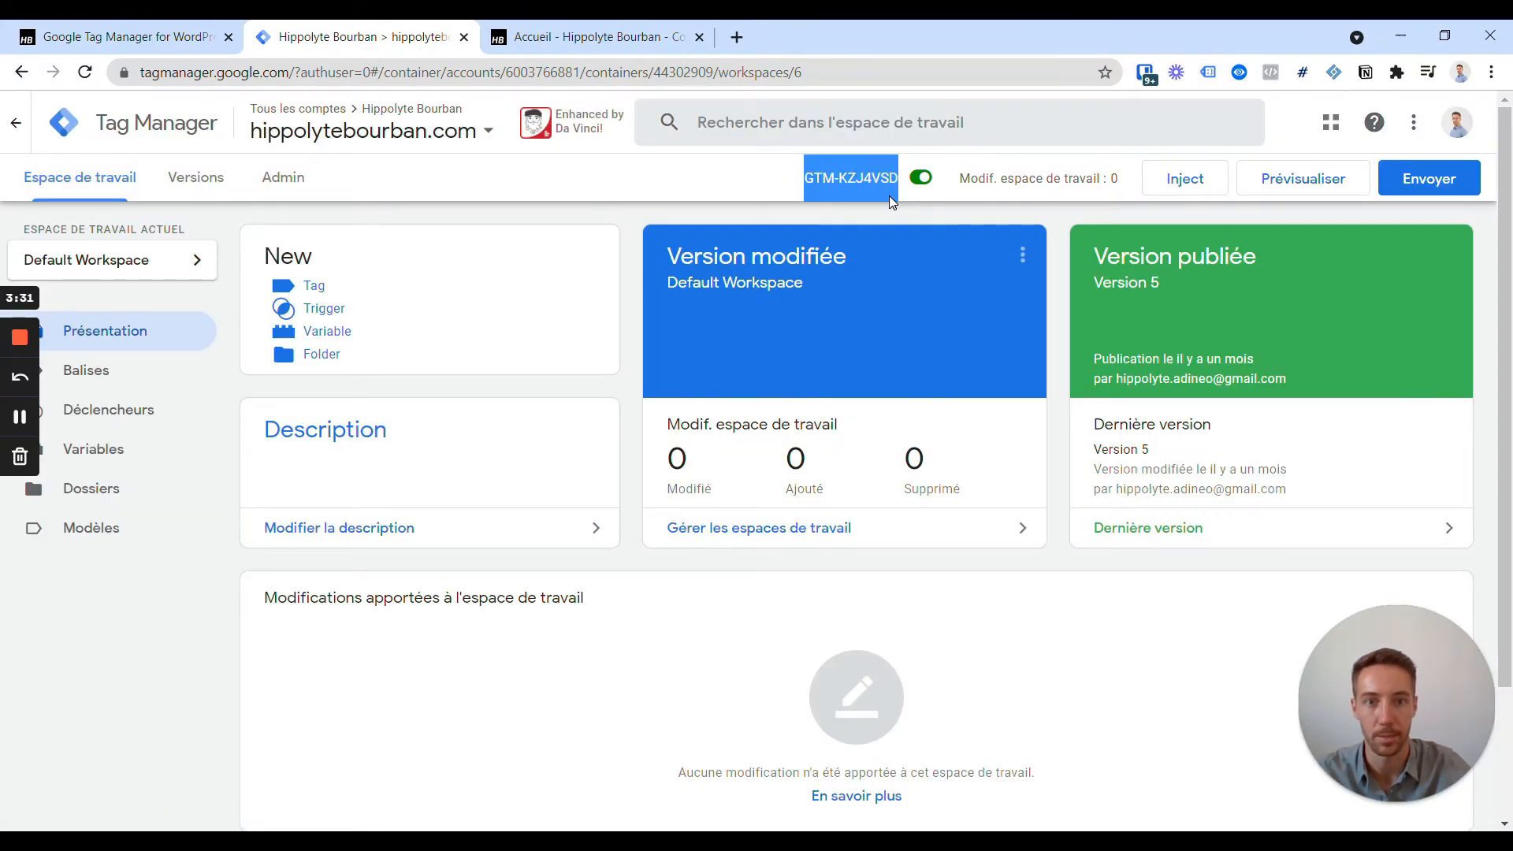
{"action": "right_click", "coordinate": [889, 201]}
{"action": "left_click", "coordinate": [934, 207]}
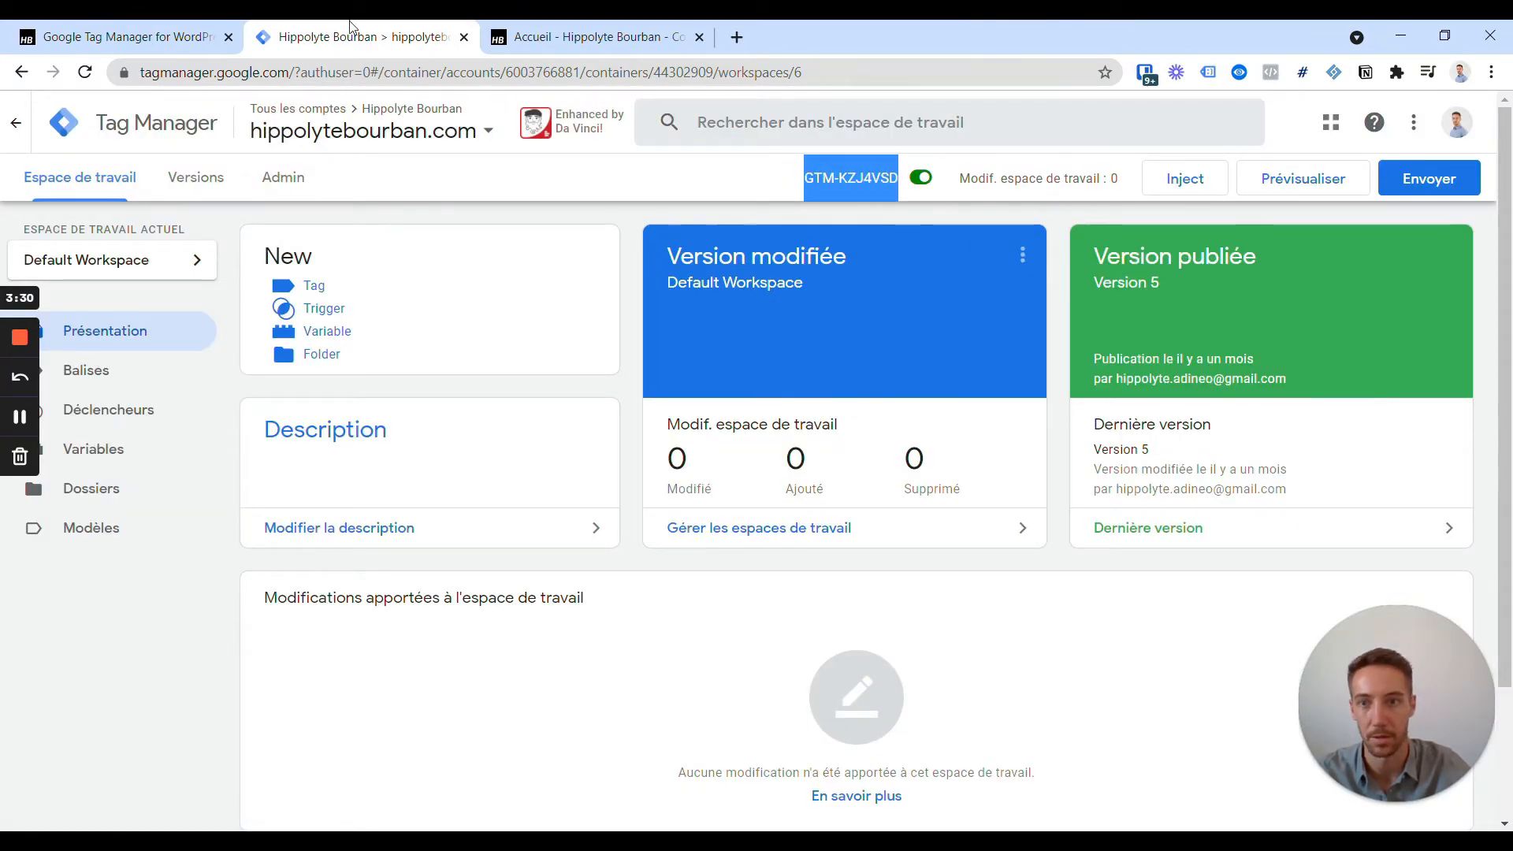
Set the Google Tag Manager ID in the WordPress plugin's general options to GTM-KZJ4VSD.
{"action": "left_click", "coordinate": [127, 37]}
{"action": "left_click", "coordinate": [539, 437]}
{"action": "right_click", "coordinate": [539, 436]}
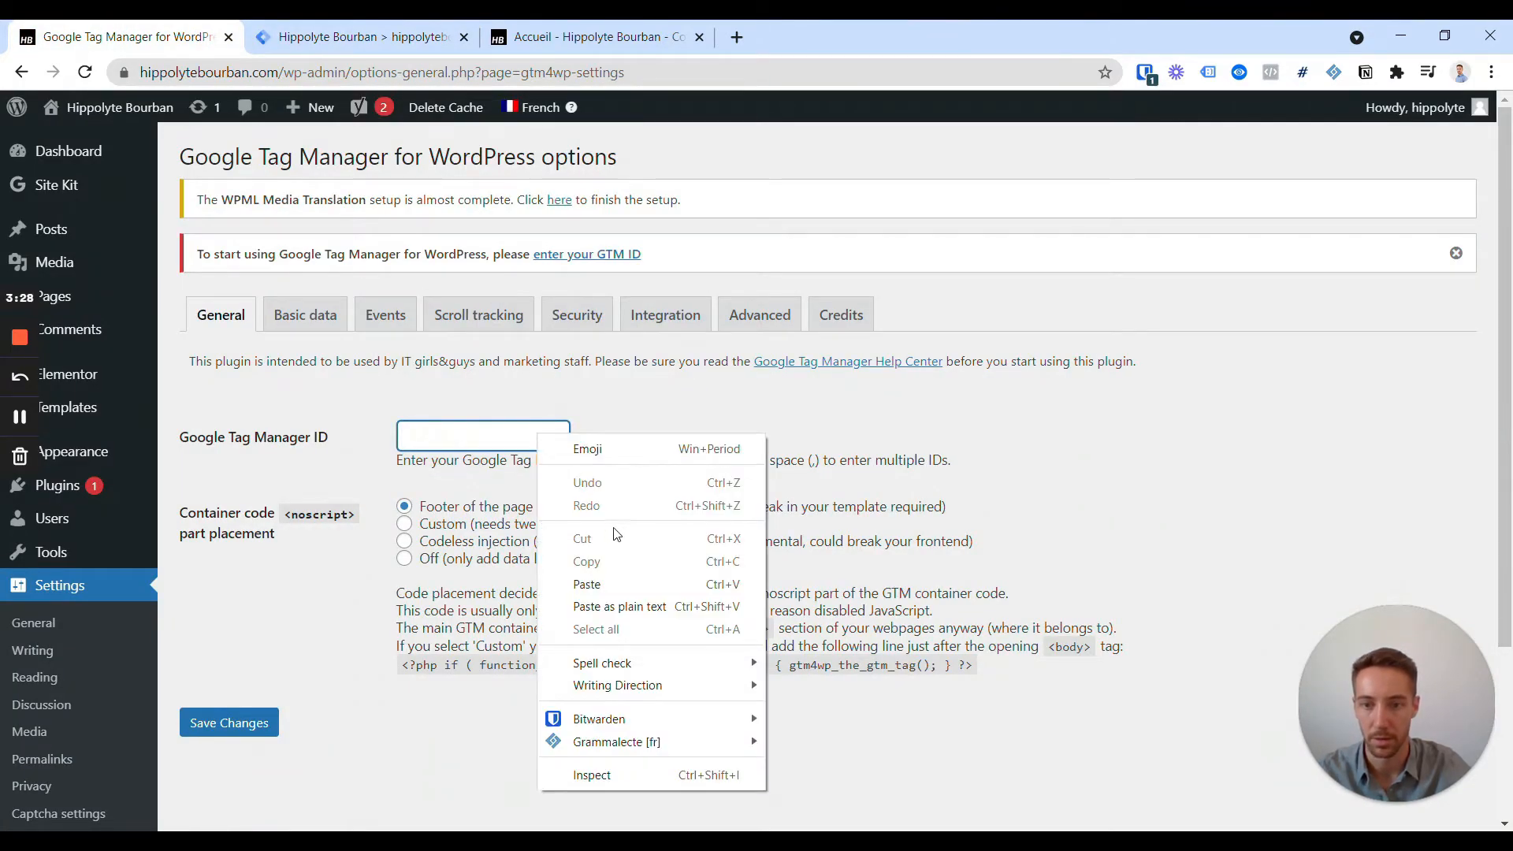
{"action": "left_click", "coordinate": [609, 584]}
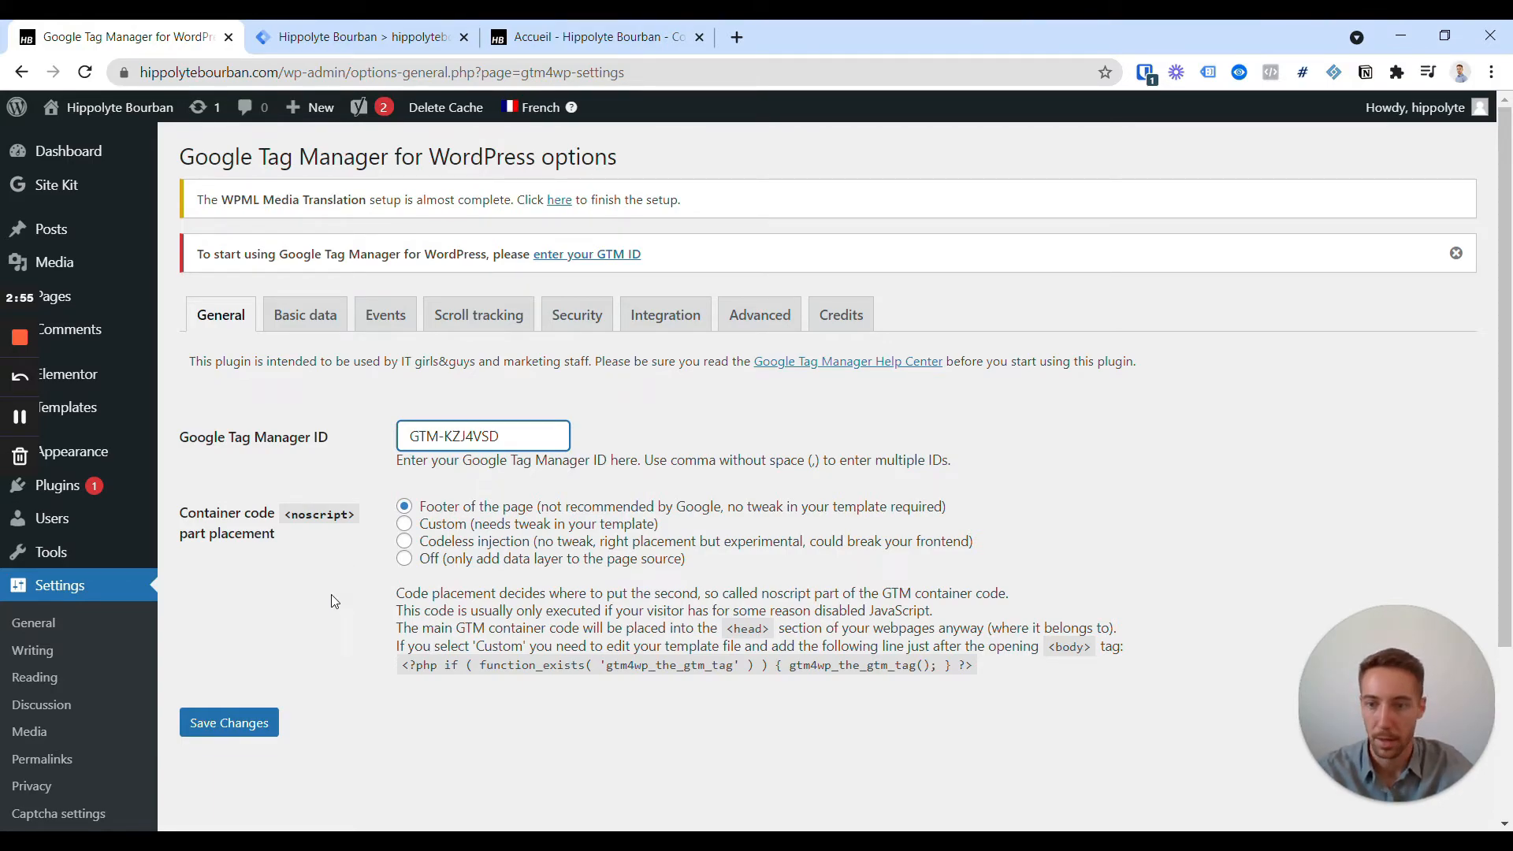
Set the container code placement to Custom, copy the gtm4wp_the_gtm_tag PHP line for the template, and save the plugin settings.
{"action": "left_click", "coordinate": [405, 524]}
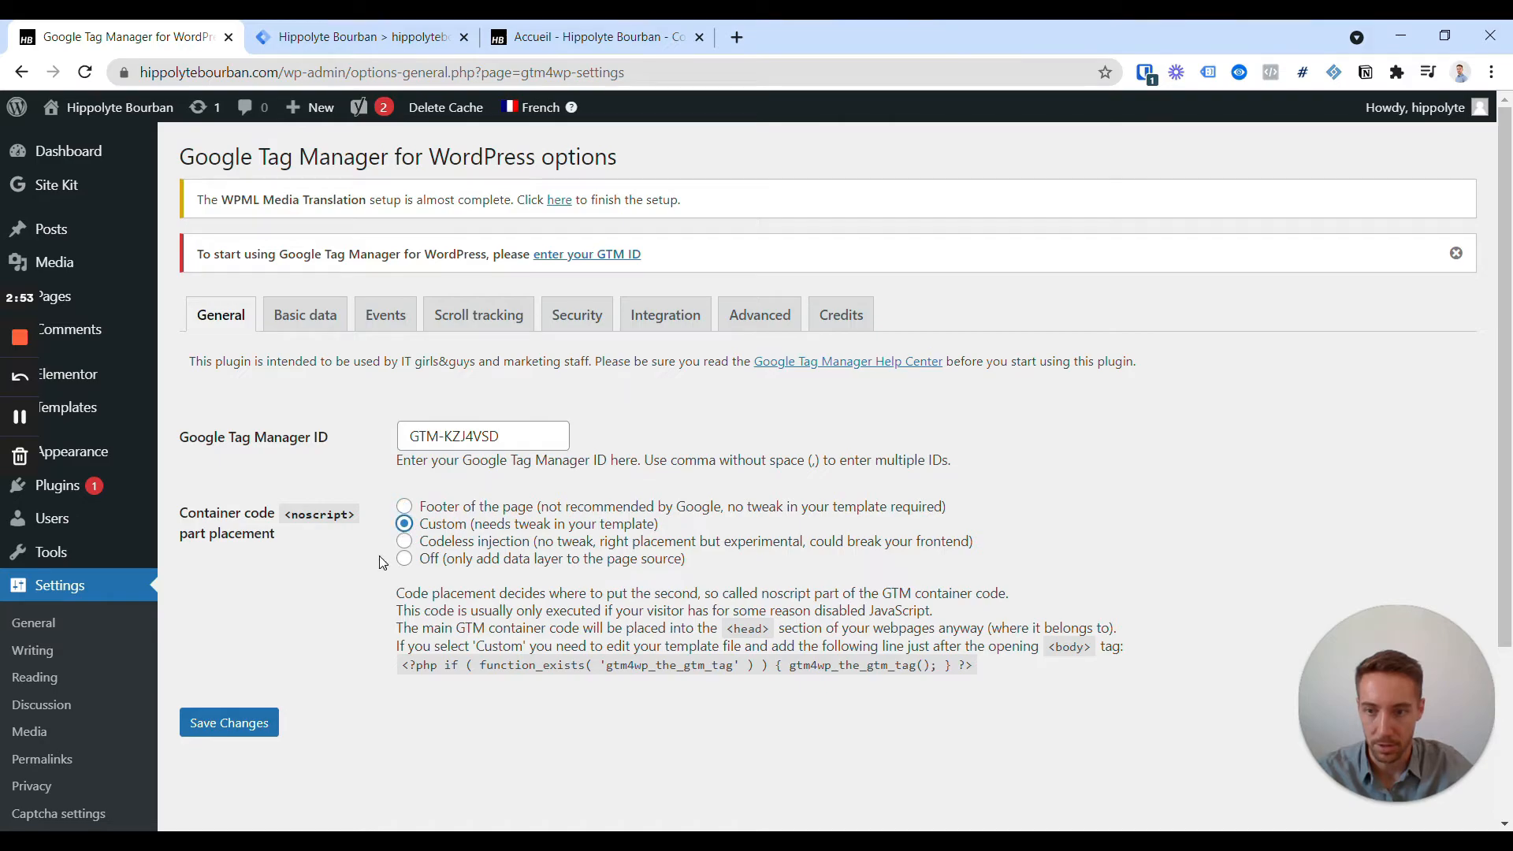
{"action": "left_click_drag", "start_coordinate": [401, 665], "coordinate": [975, 666]}
{"action": "right_click", "coordinate": [976, 666]}
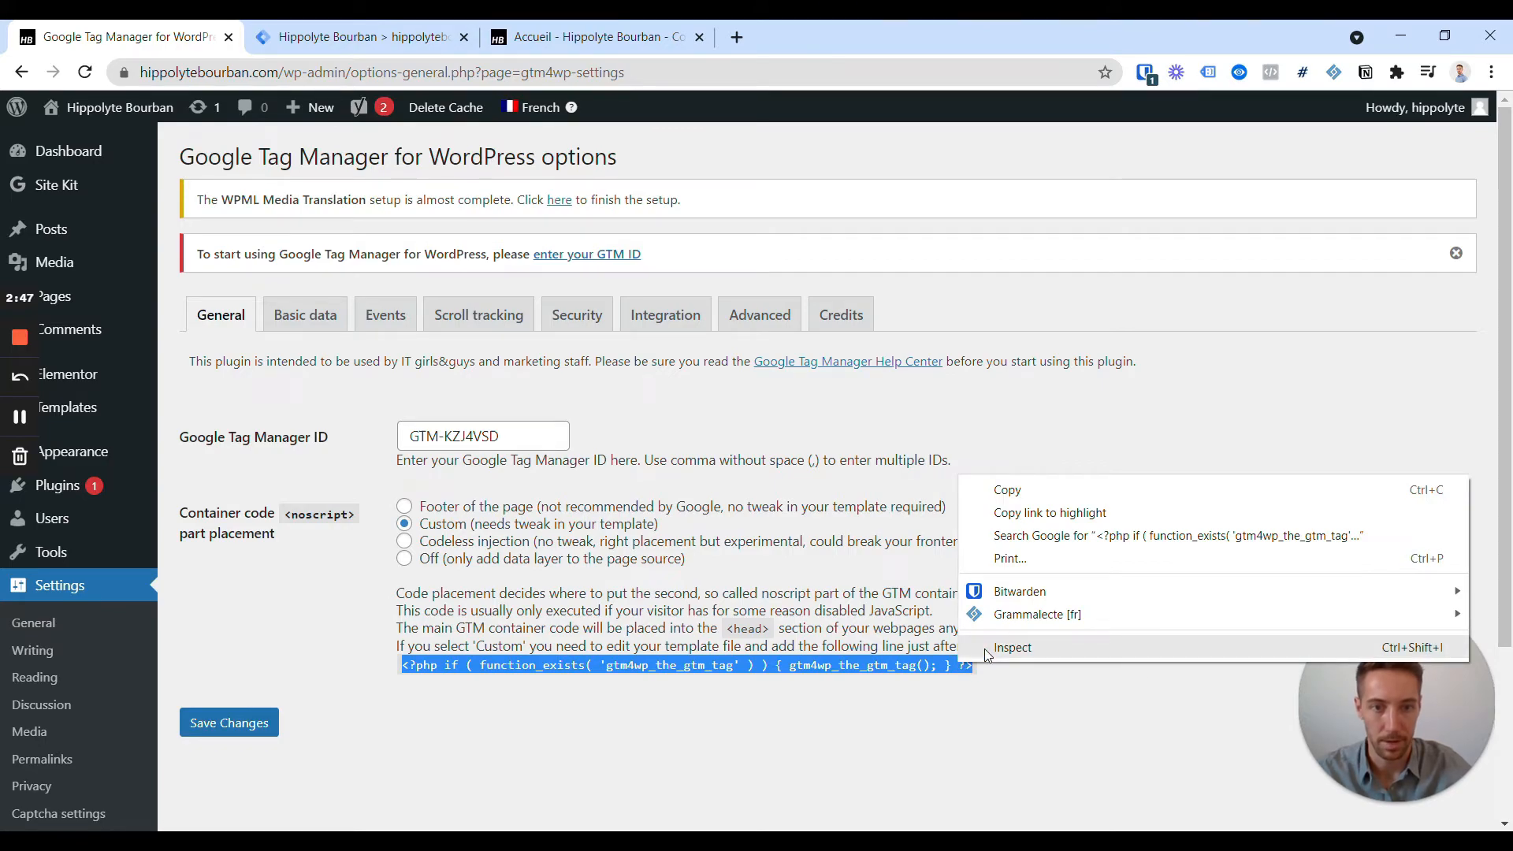
{"action": "left_click", "coordinate": [1056, 492]}
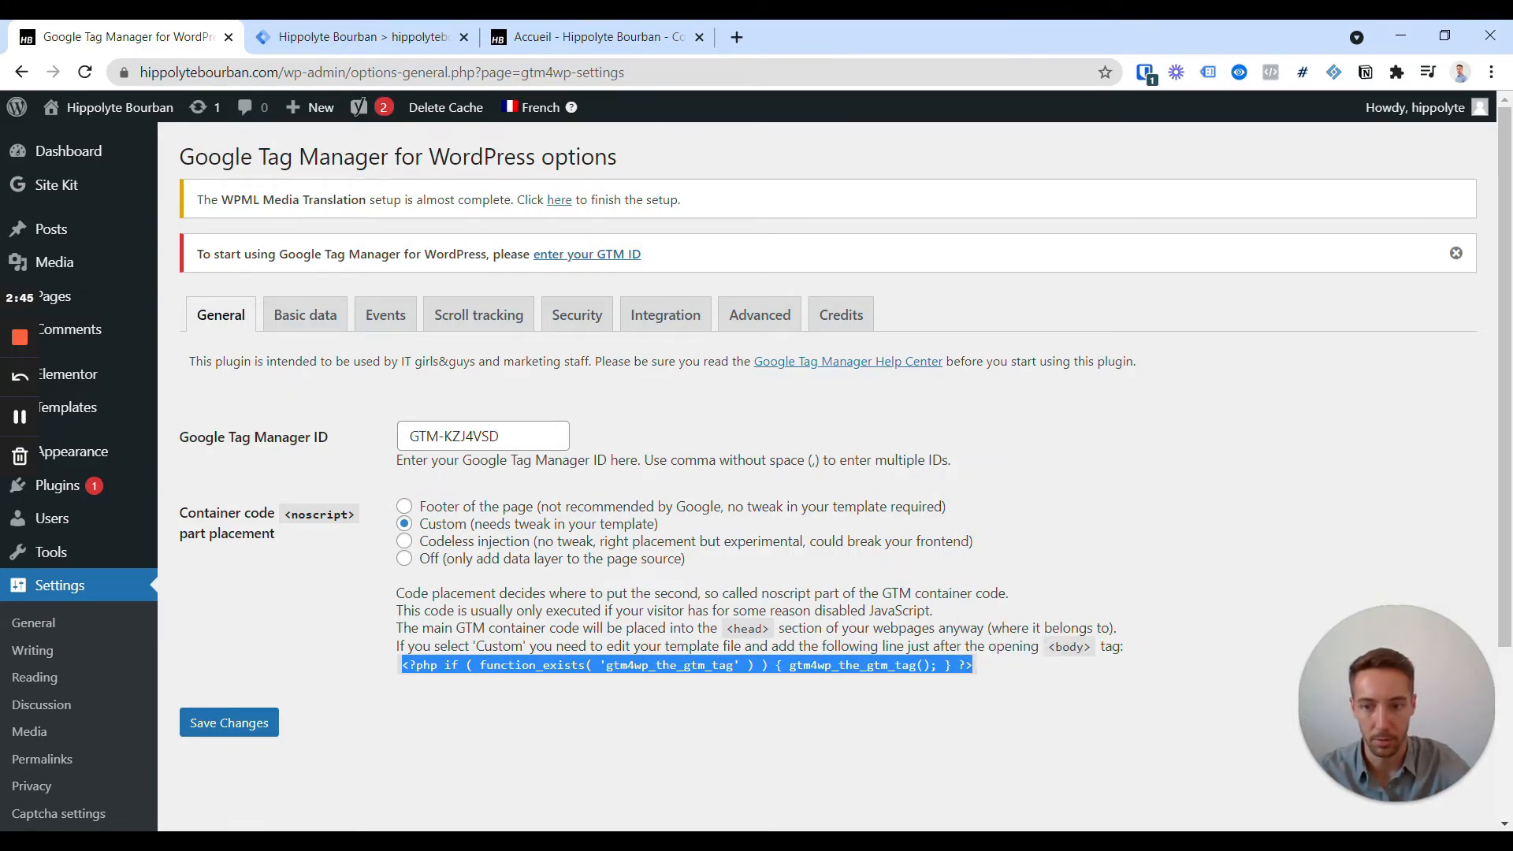
{"action": "left_click", "coordinate": [244, 723]}
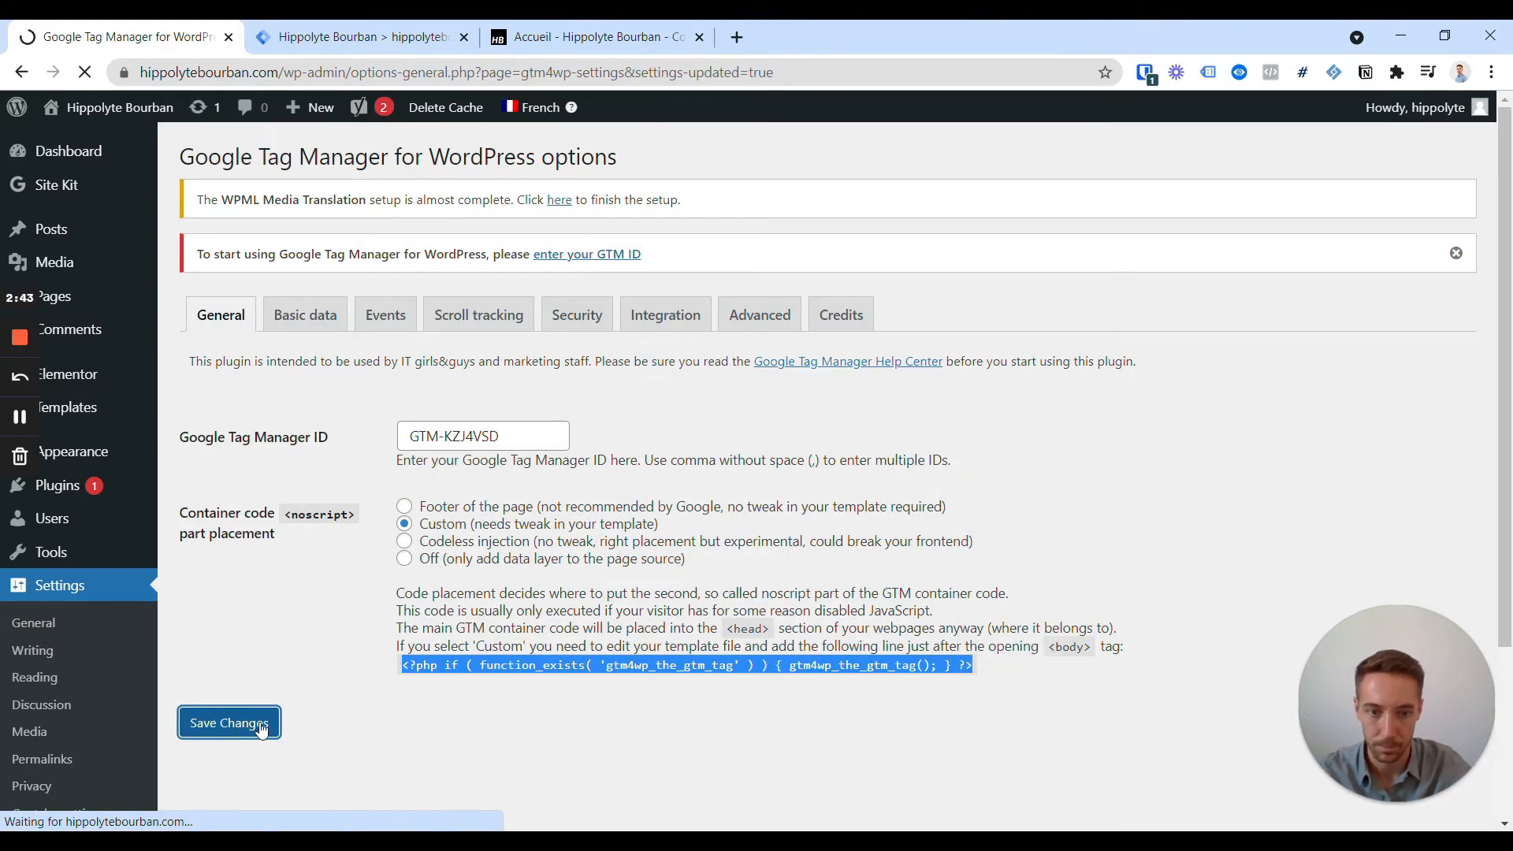
Paste the copied gtm4wp_the_gtm_tag PHP line just after the opening body tag in the Hello Elementor theme's header.php and update the file.
{"action": "mouse_move", "coordinate": [103, 535]}
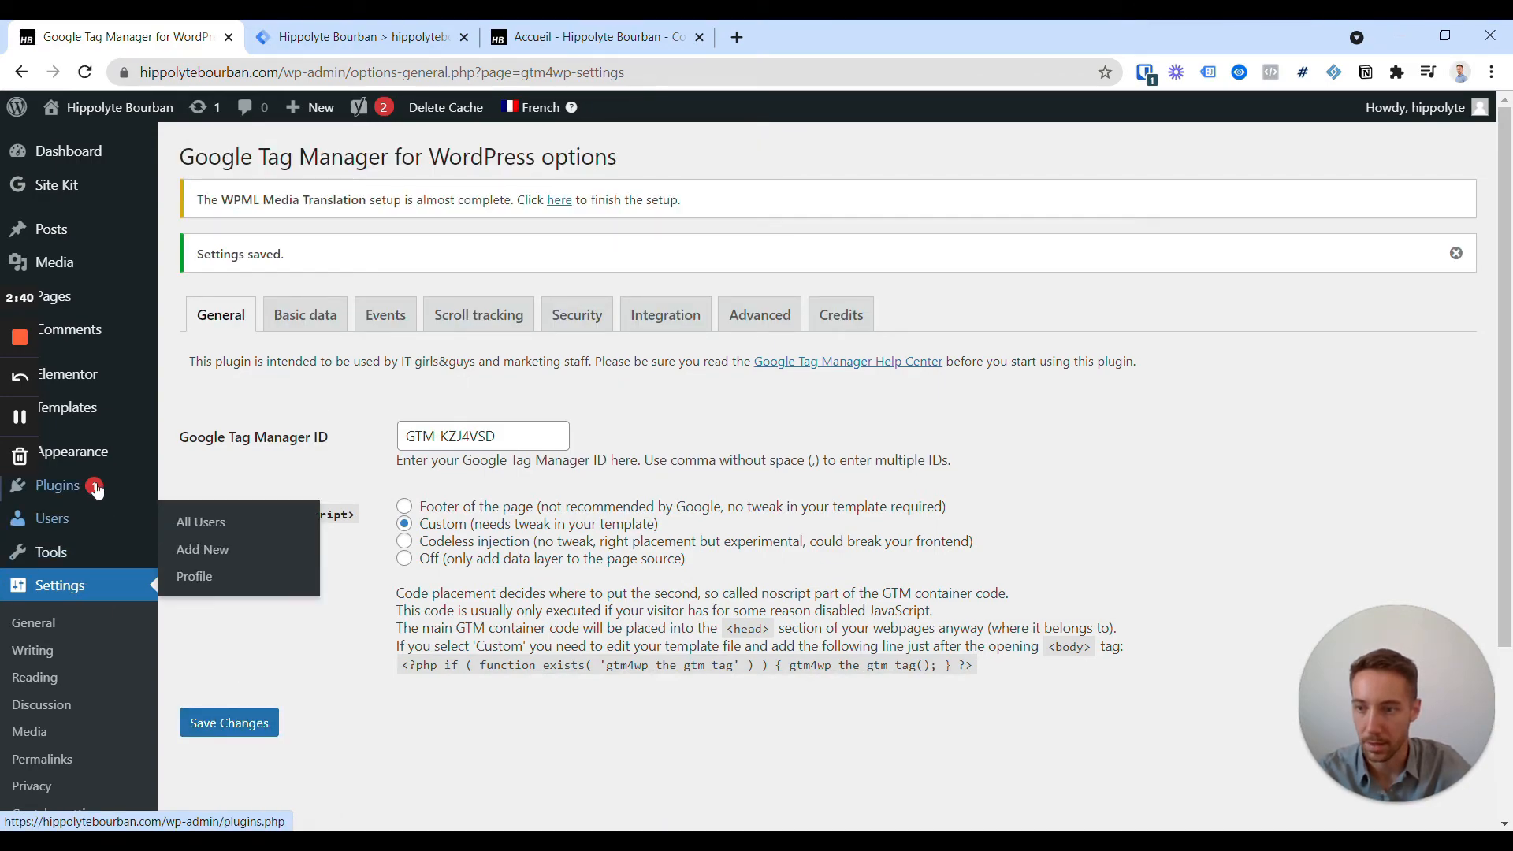
{"action": "mouse_move", "coordinate": [104, 451]}
{"action": "left_click", "coordinate": [225, 539]}
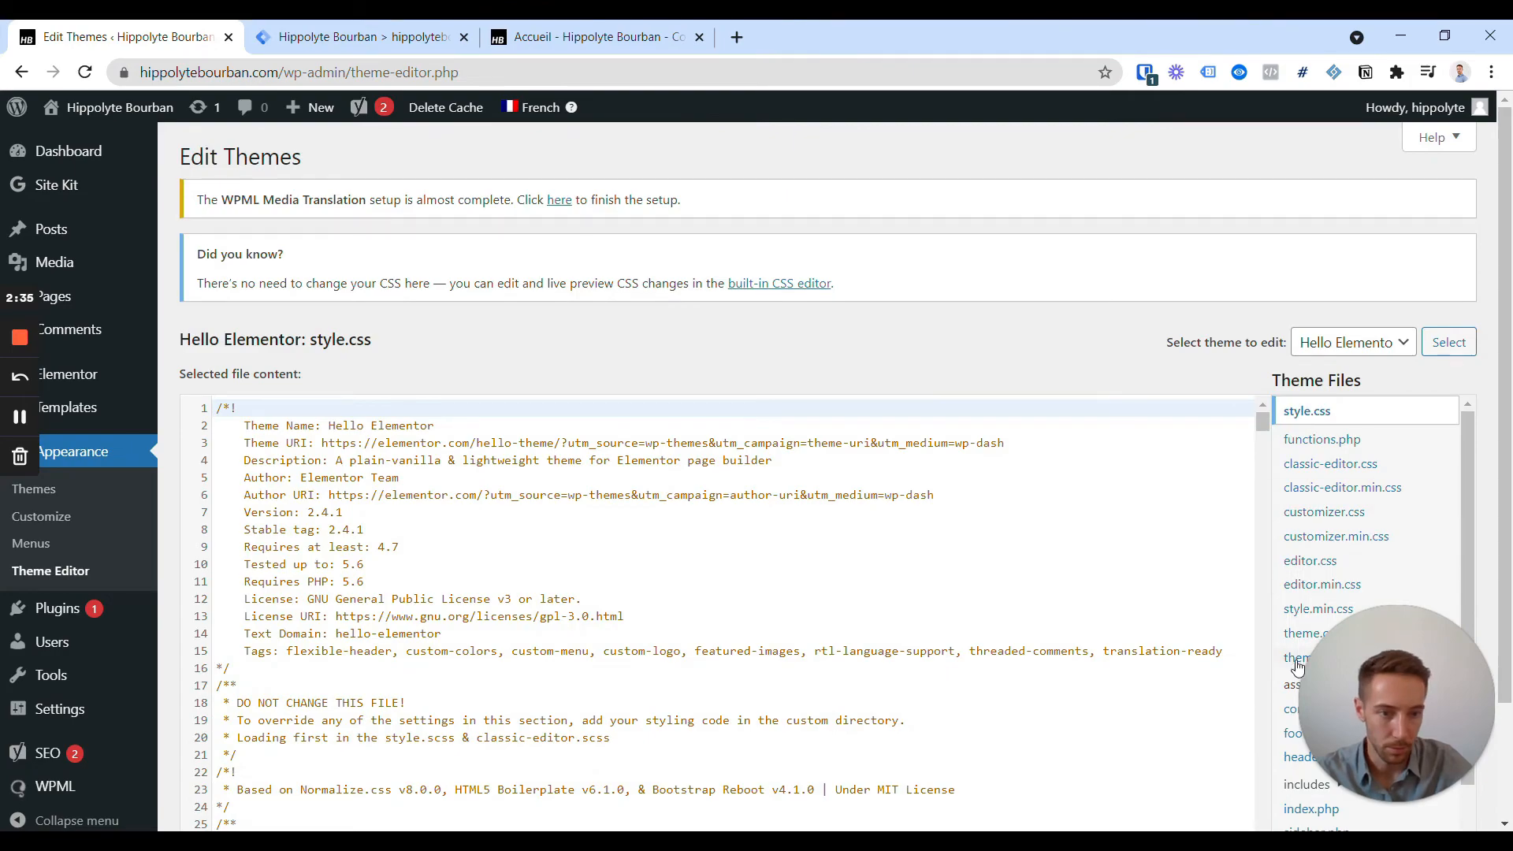
{"action": "left_click", "coordinate": [1291, 760]}
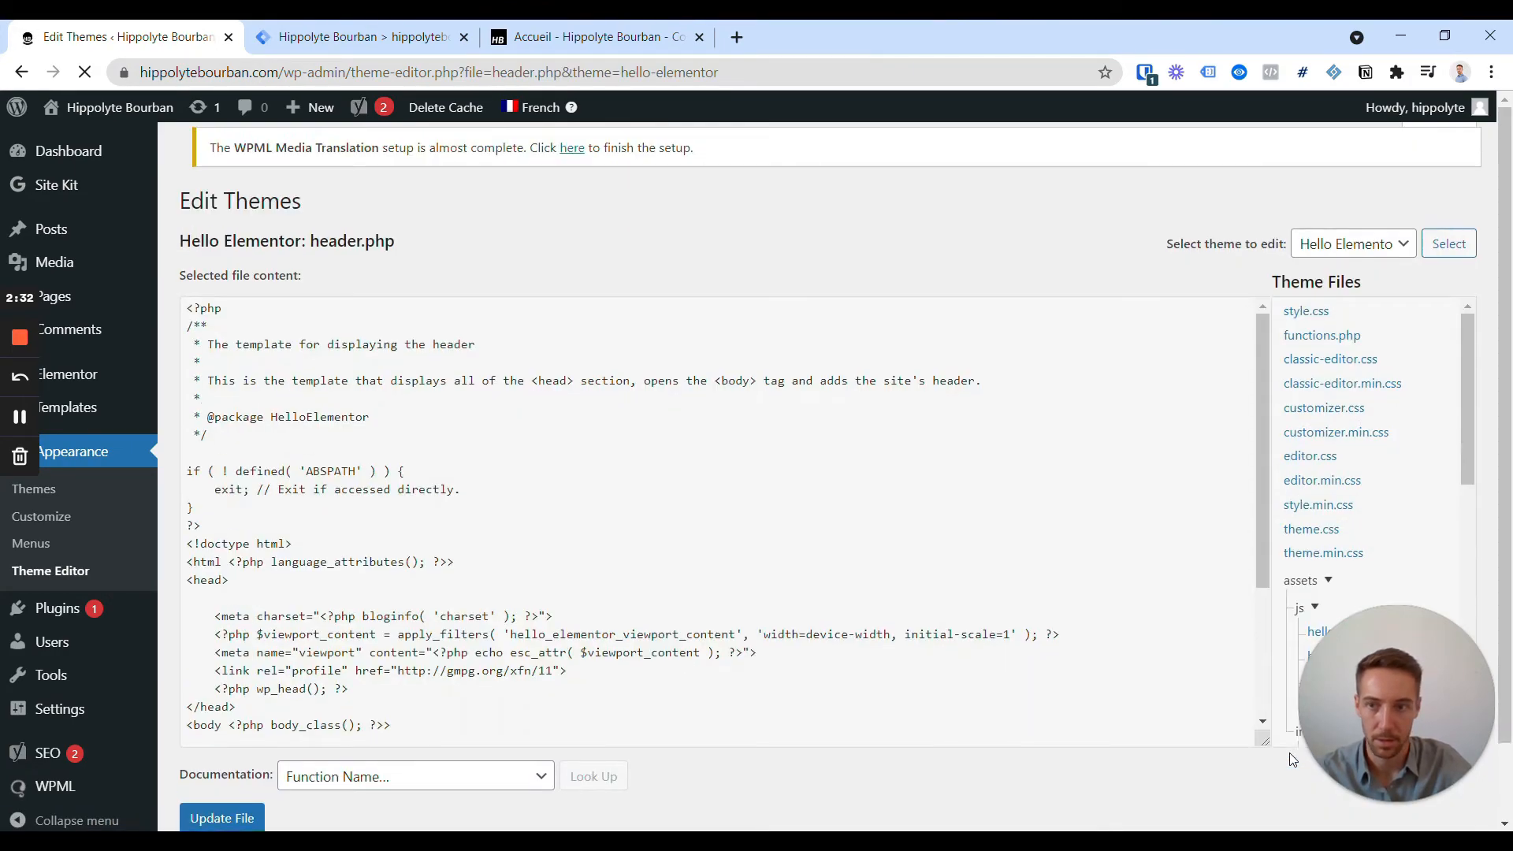
{"action": "scroll", "coordinate": [721, 536], "scroll_direction": "down", "scroll_amount": 4}
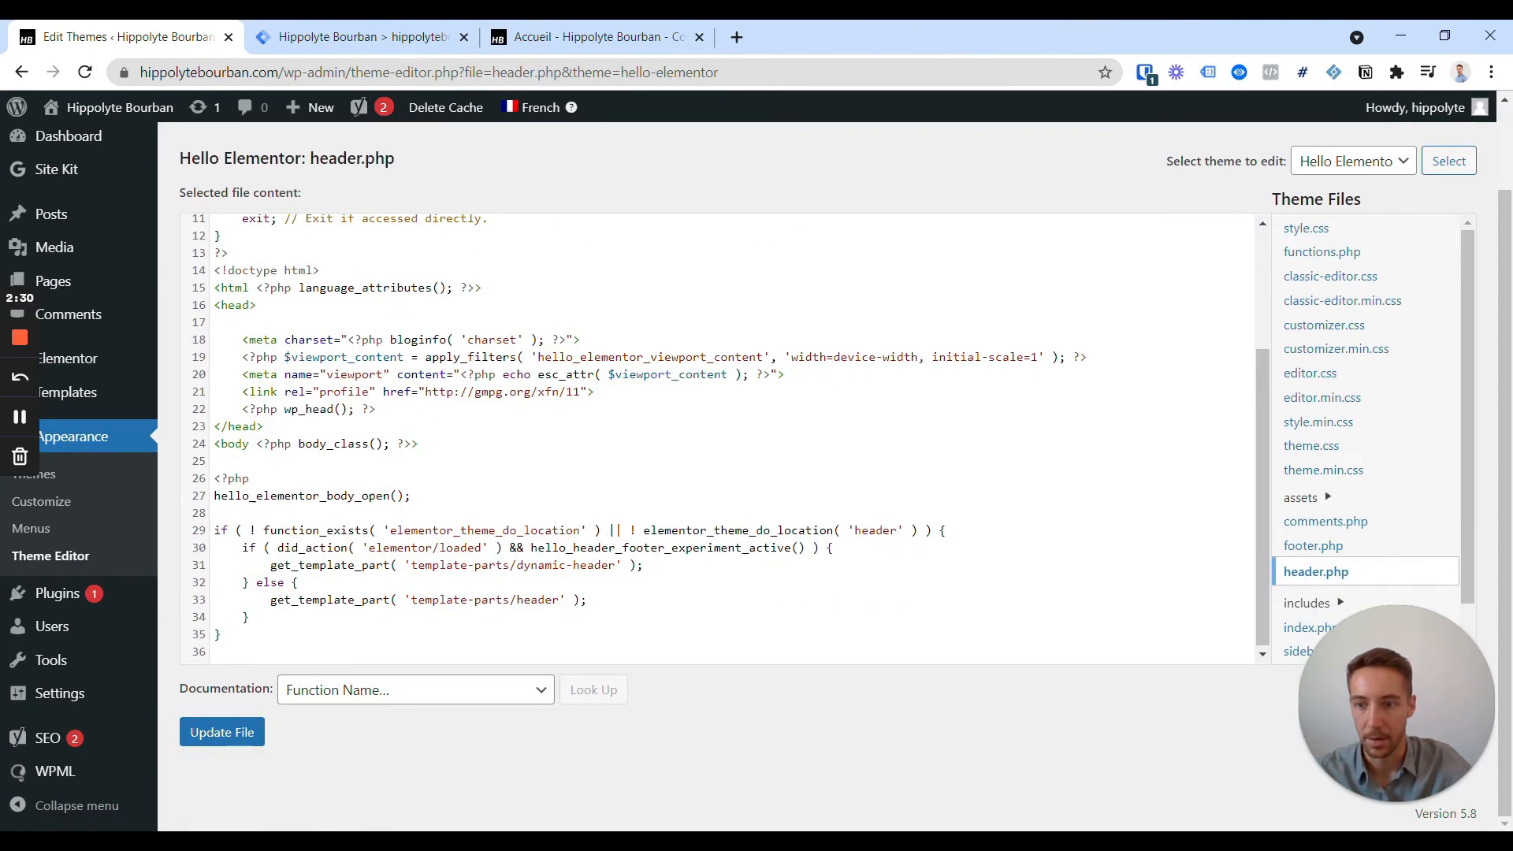
{"action": "left_click", "coordinate": [220, 461]}
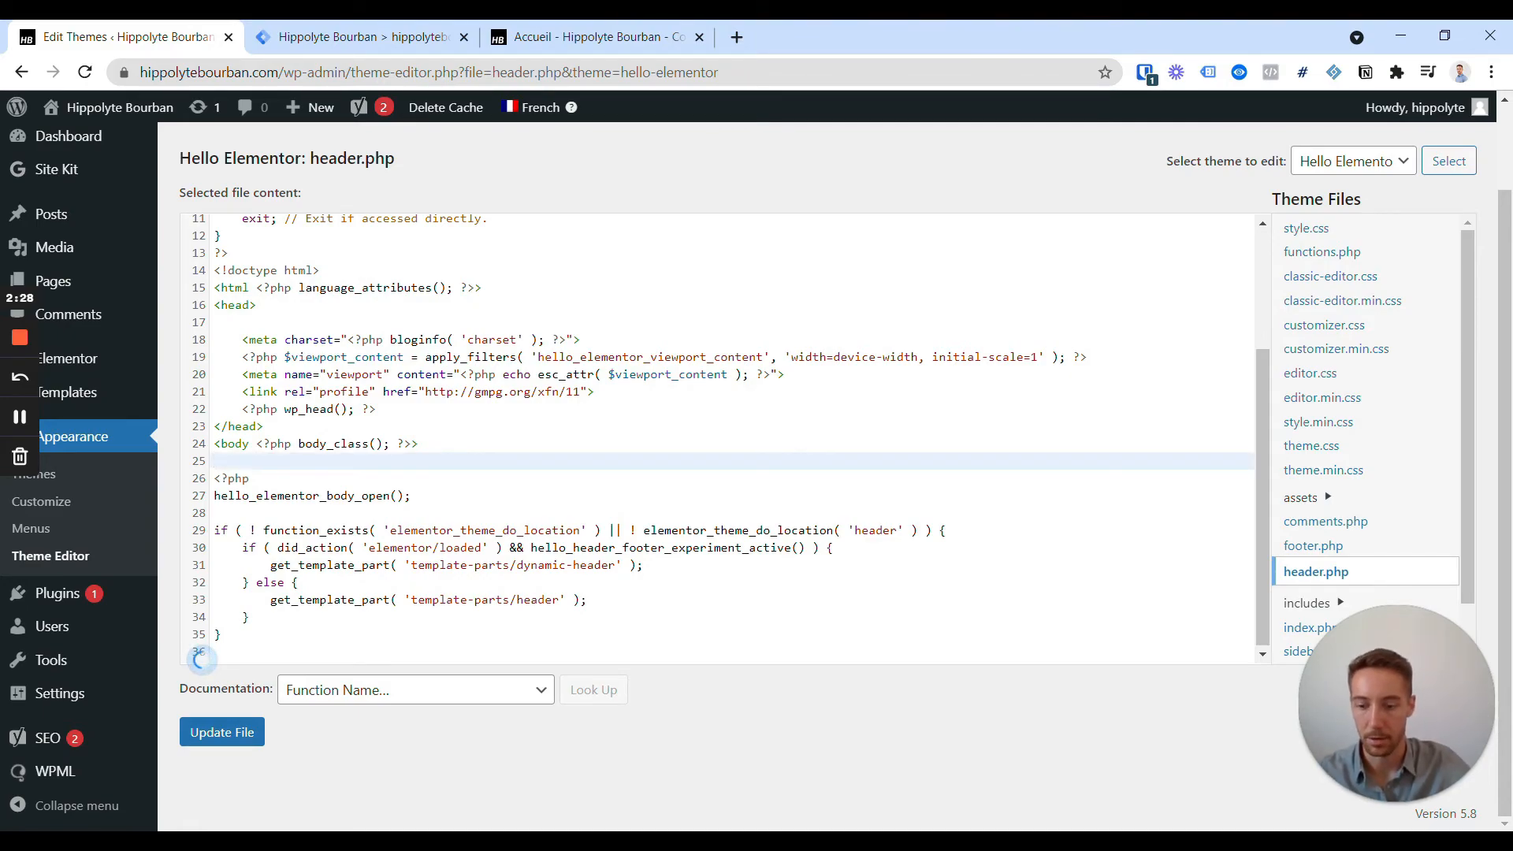
{"action": "key", "text": "ctrl+v"}
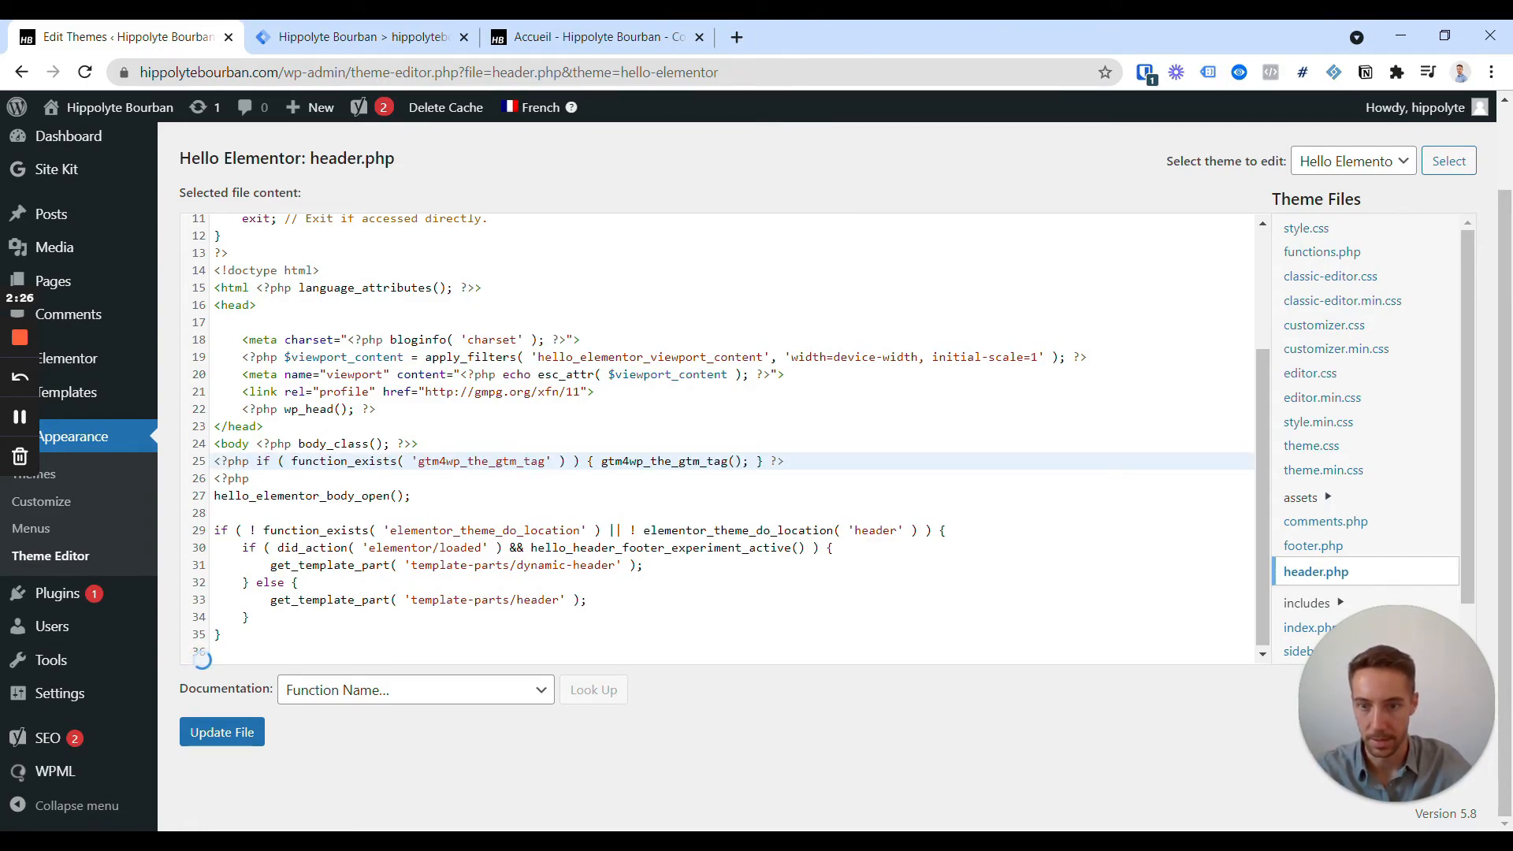
{"action": "left_click", "coordinate": [224, 736]}
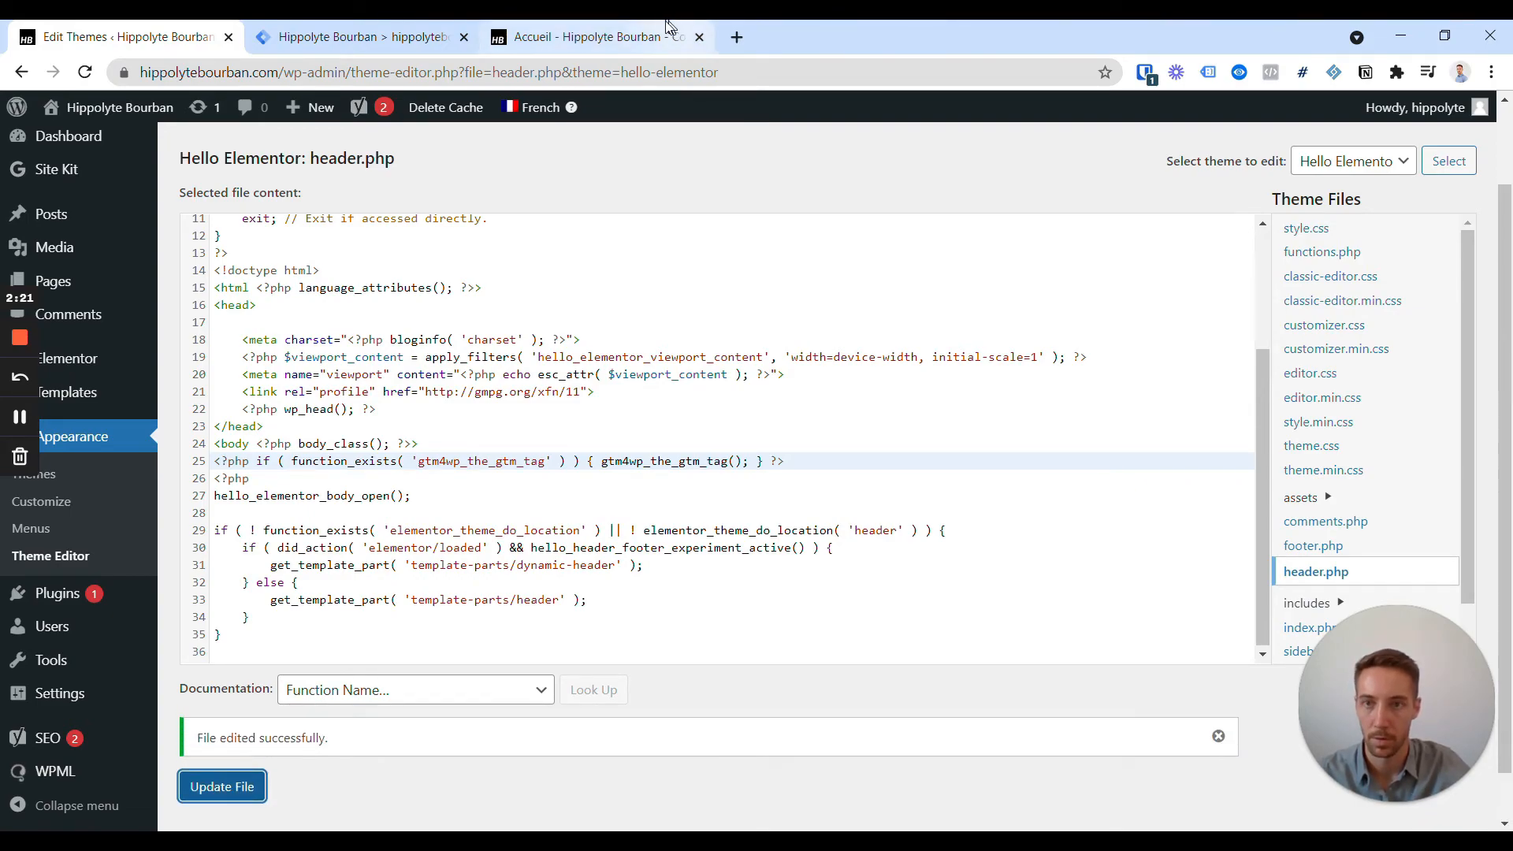
Reload the site's live homepage and check its tags with Google Tag Assistant Legacy.
{"action": "left_click", "coordinate": [556, 31]}
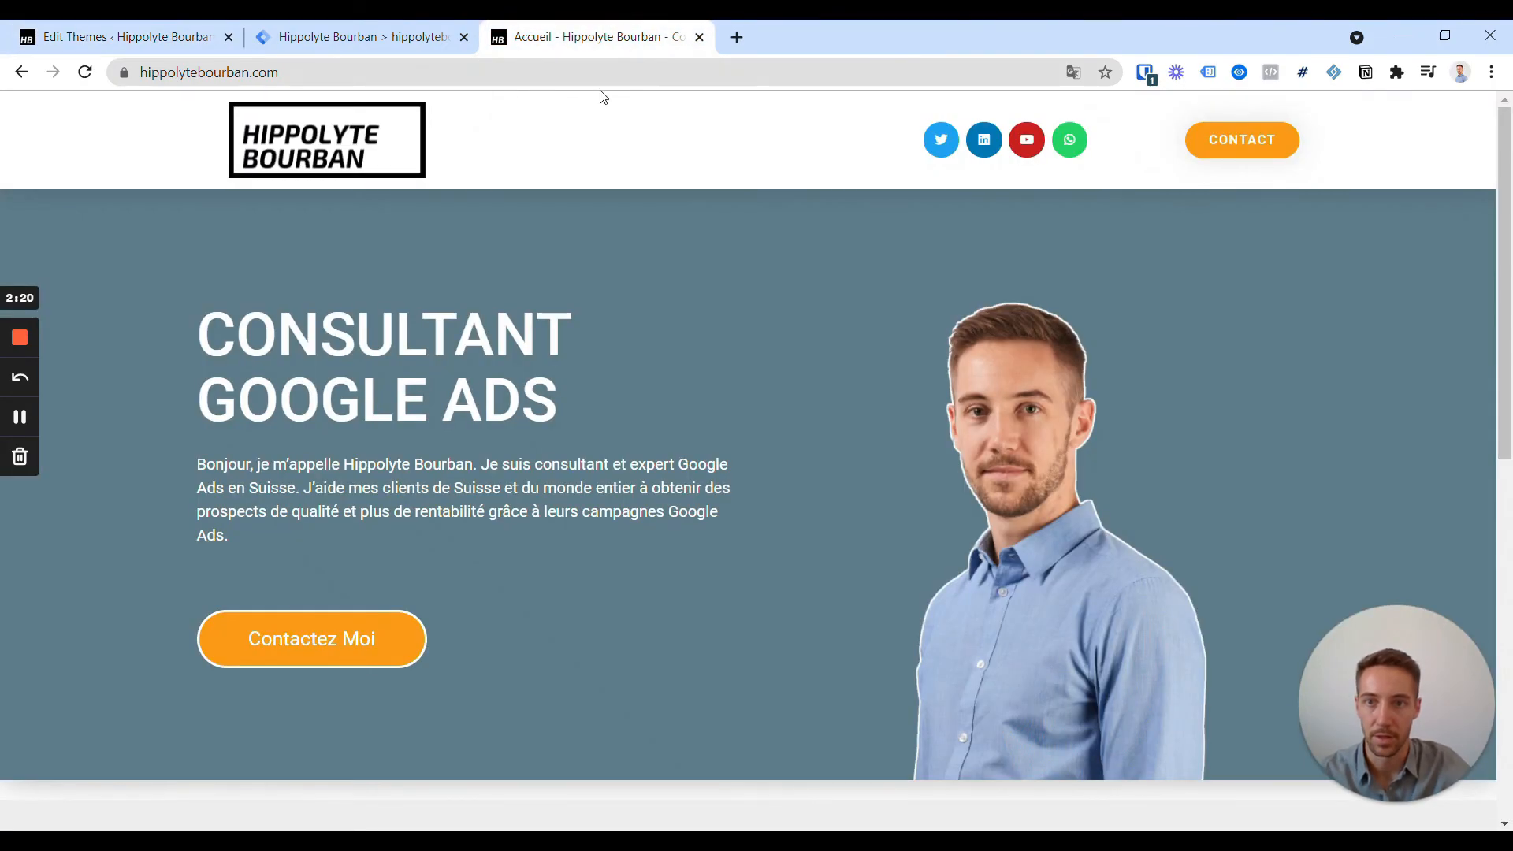
{"action": "left_click", "coordinate": [85, 72]}
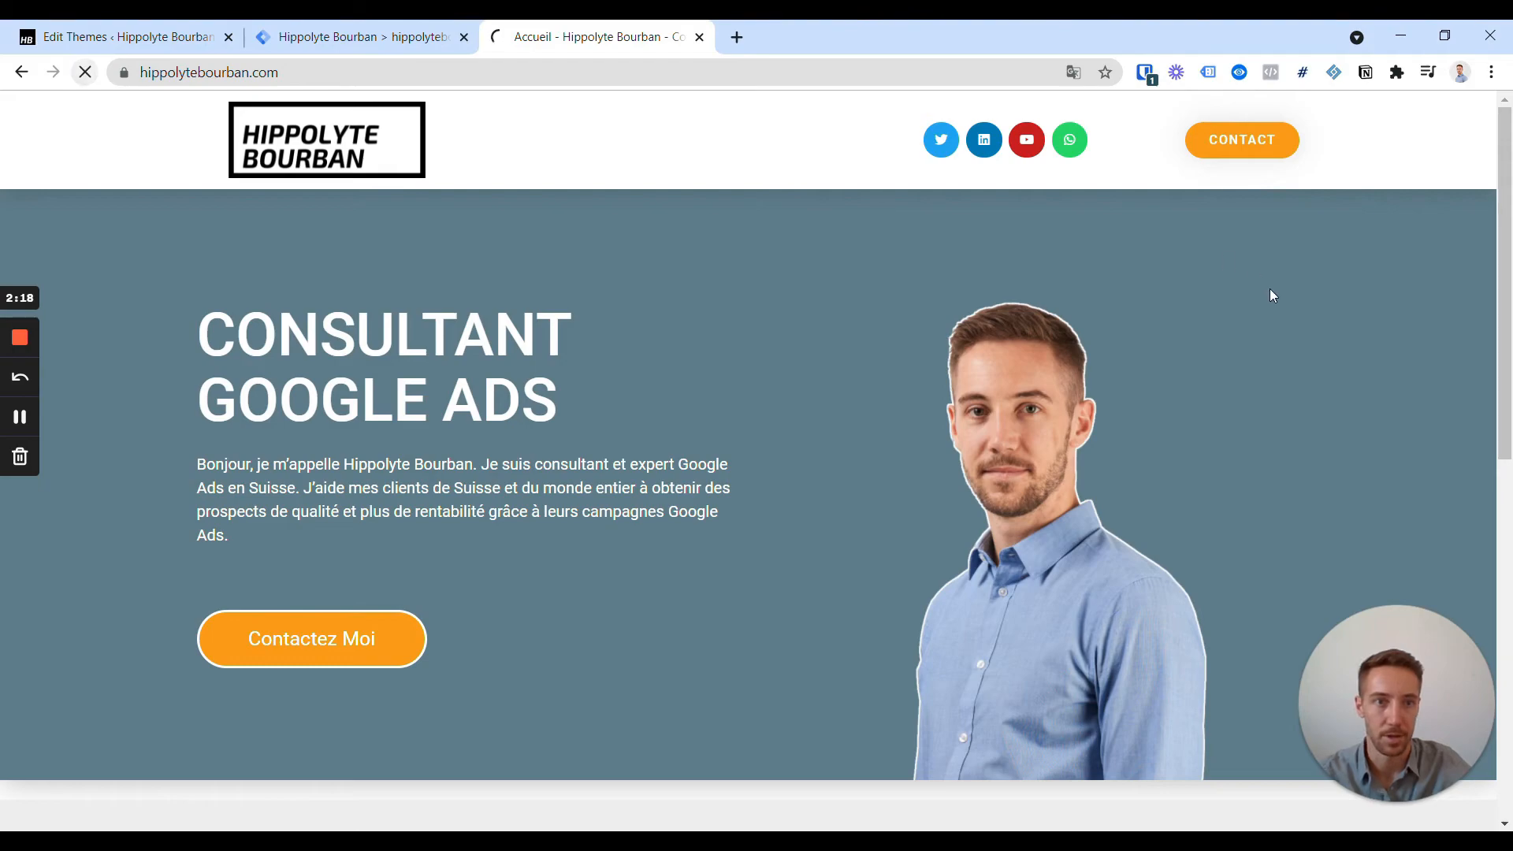
{"action": "left_click", "coordinate": [1208, 73]}
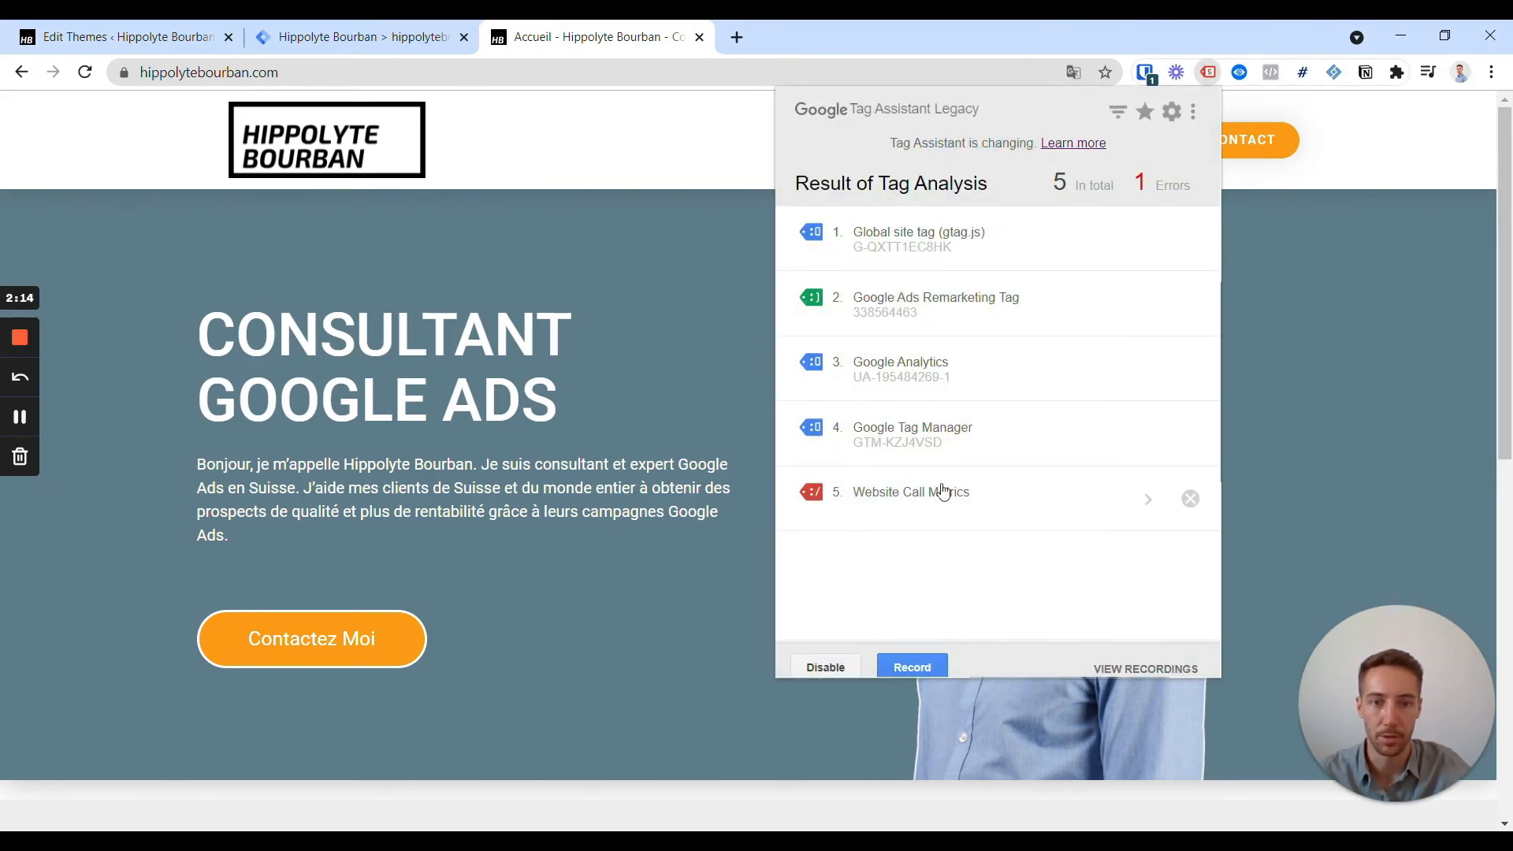